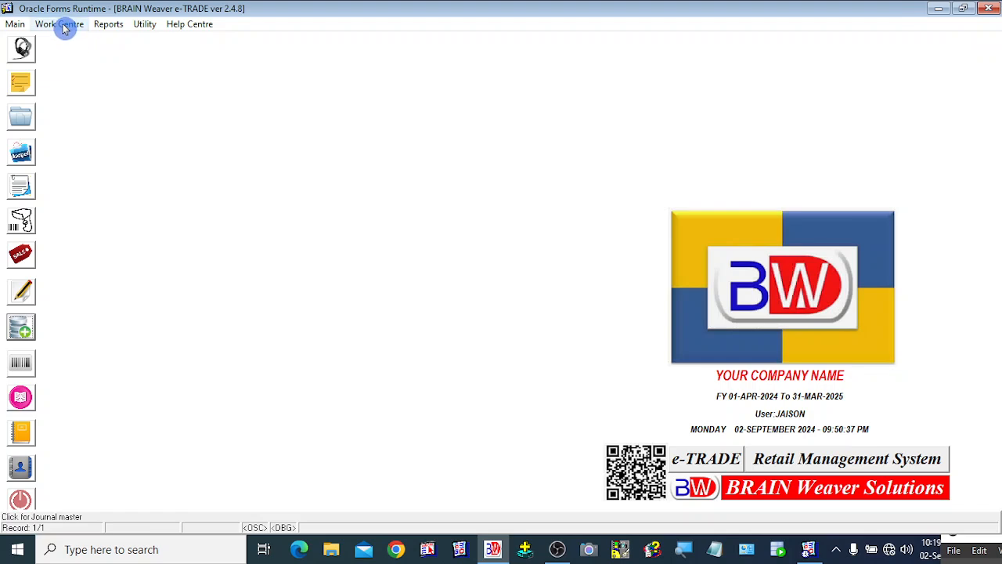
Step: Open the Journal Master form and choose CASH_PAYMENT as the voucher type
click(65, 26)
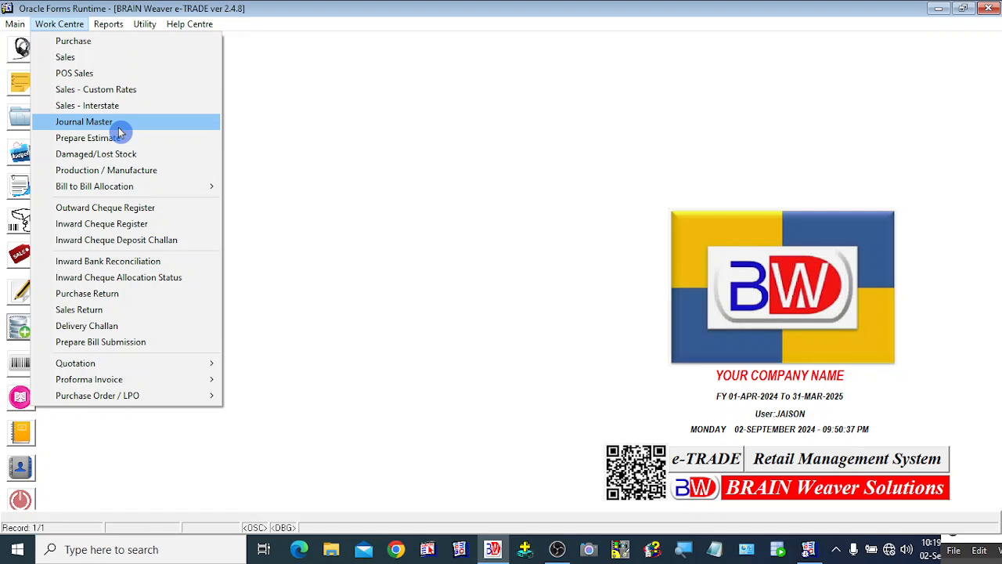
click(323, 211)
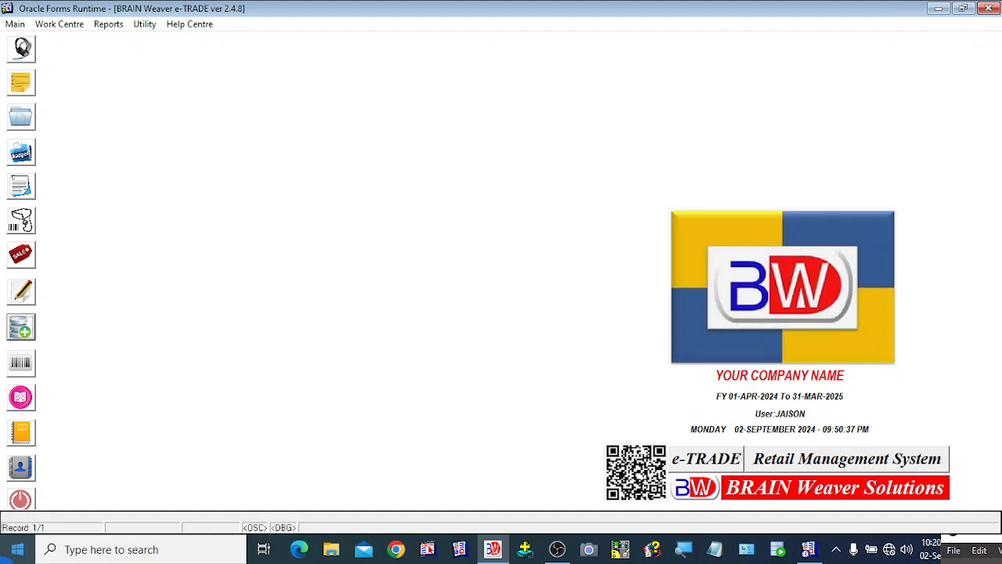
click(19, 335)
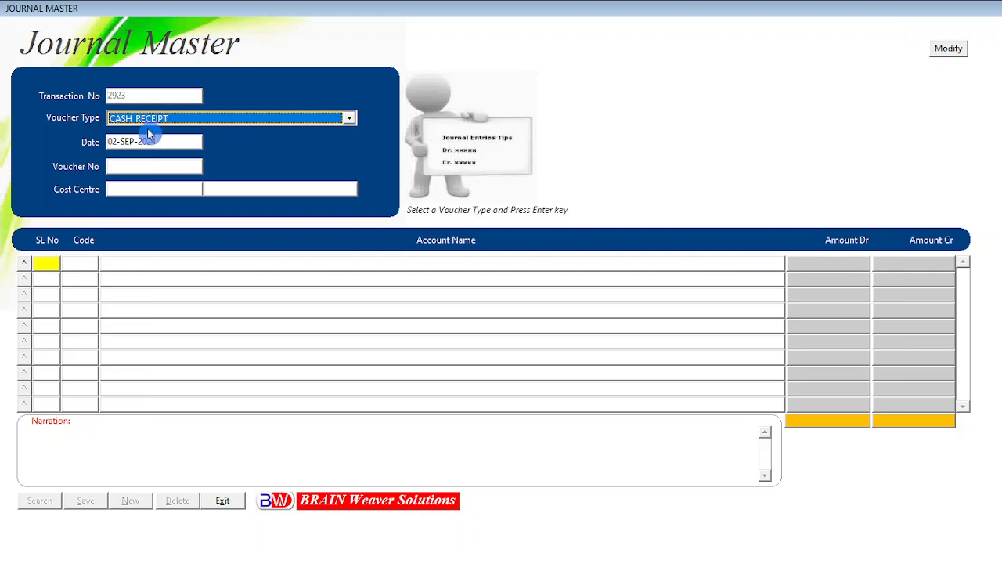
click(348, 119)
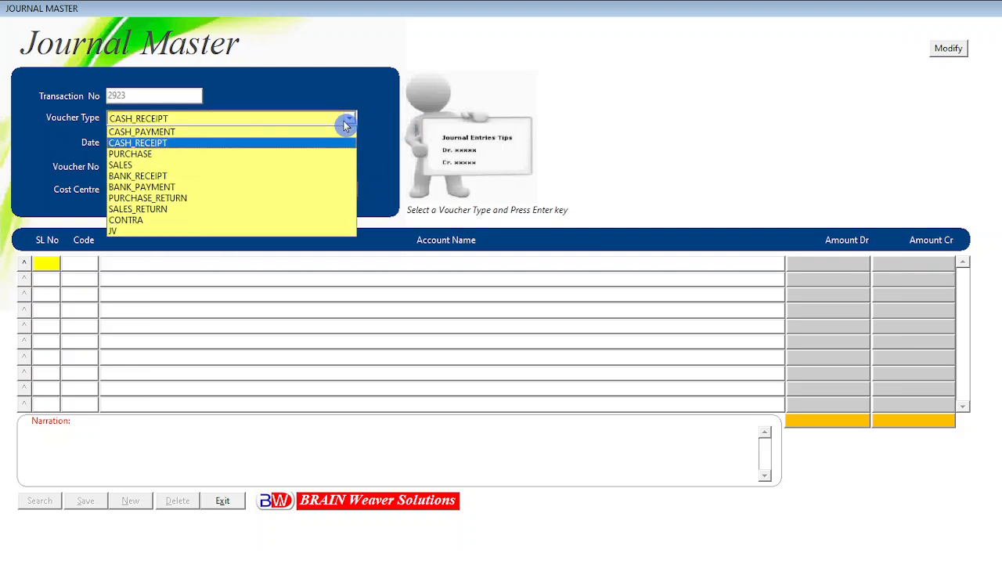
click(170, 133)
key(Return)
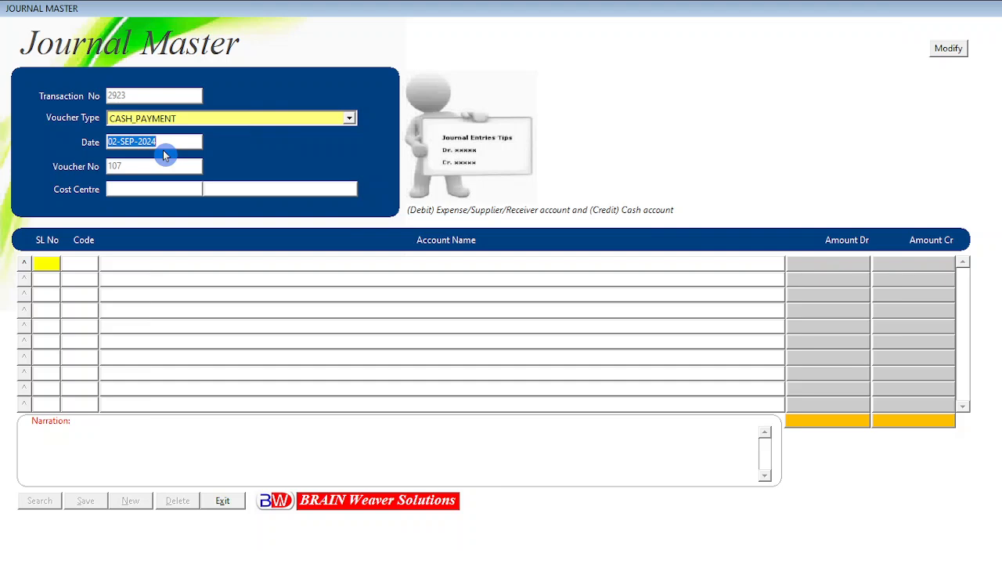
Step: Accept the voucher date and assign the GENERAL cost centre
key(Return)
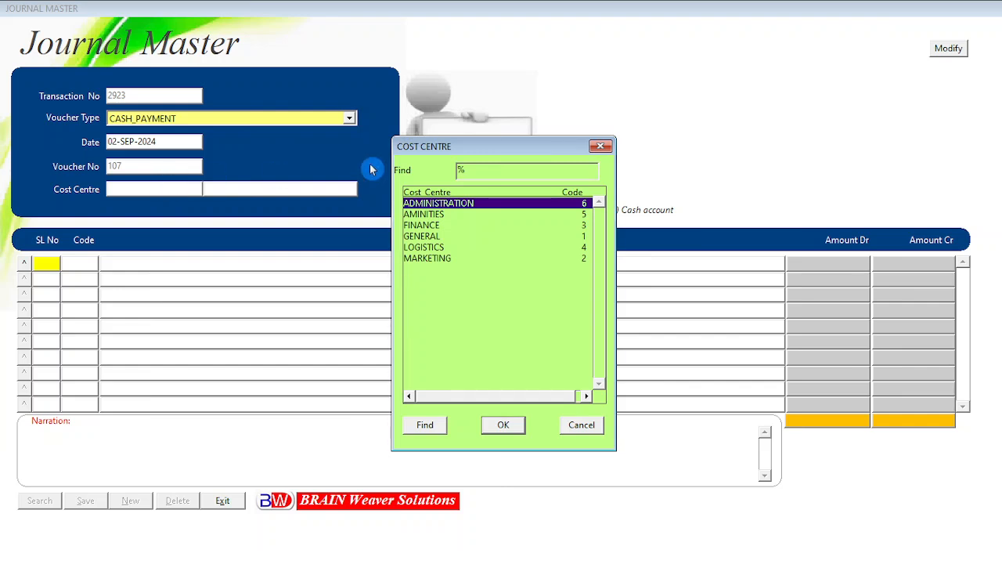
drag(465, 149, 476, 83)
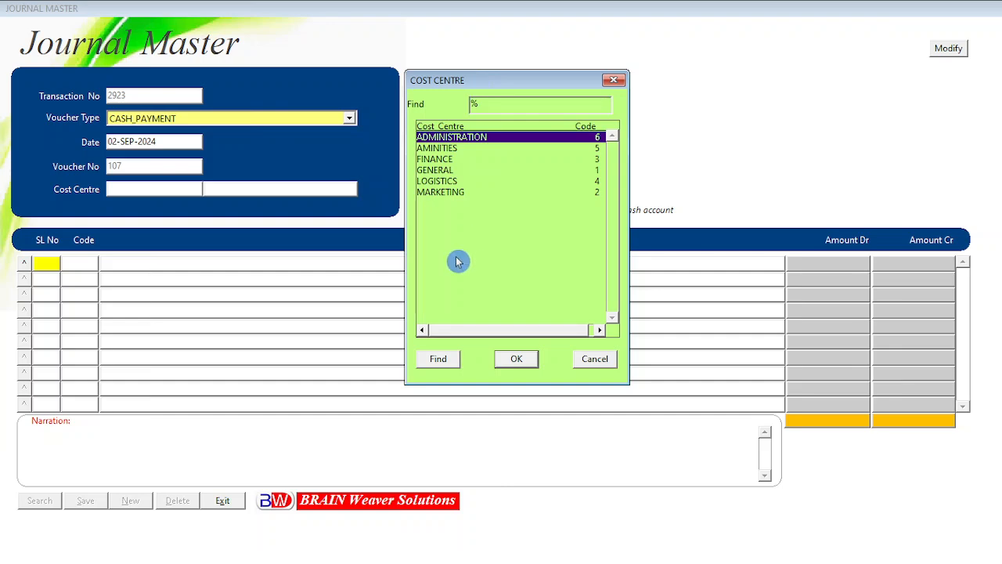
double_click(459, 171)
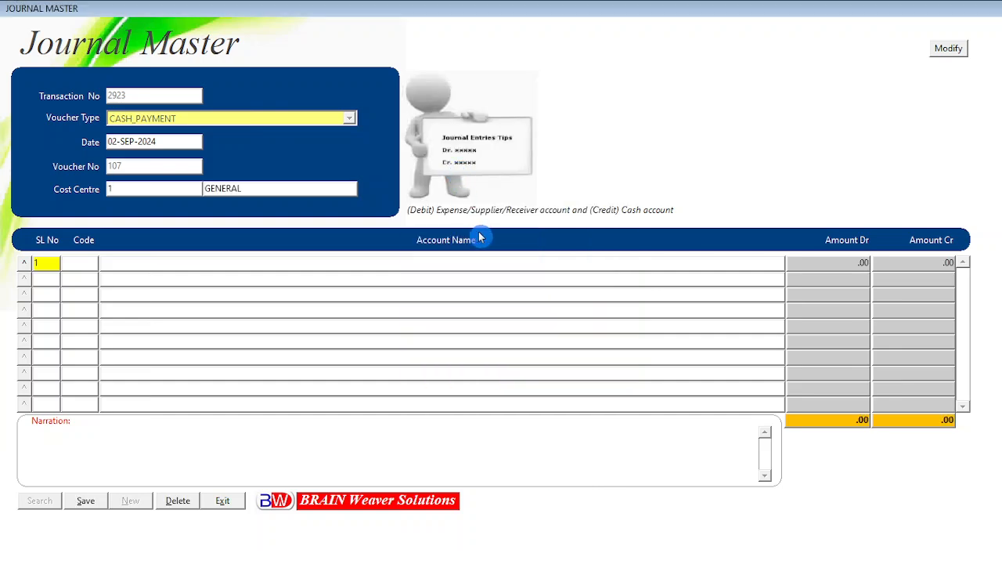
Step: Add the WAGES PAID account as the first journal line with a debit amount of 250
key(Return)
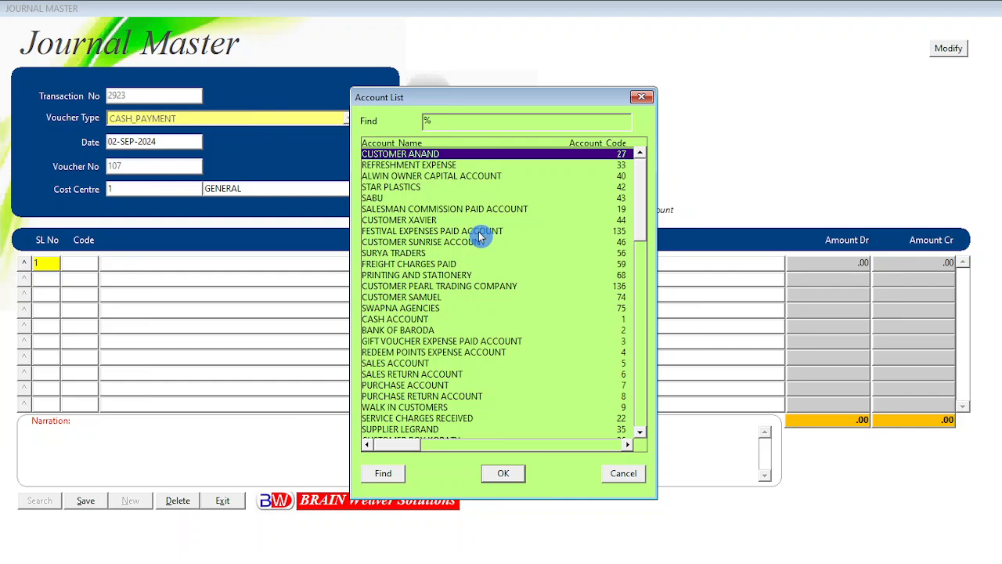
text(wa)
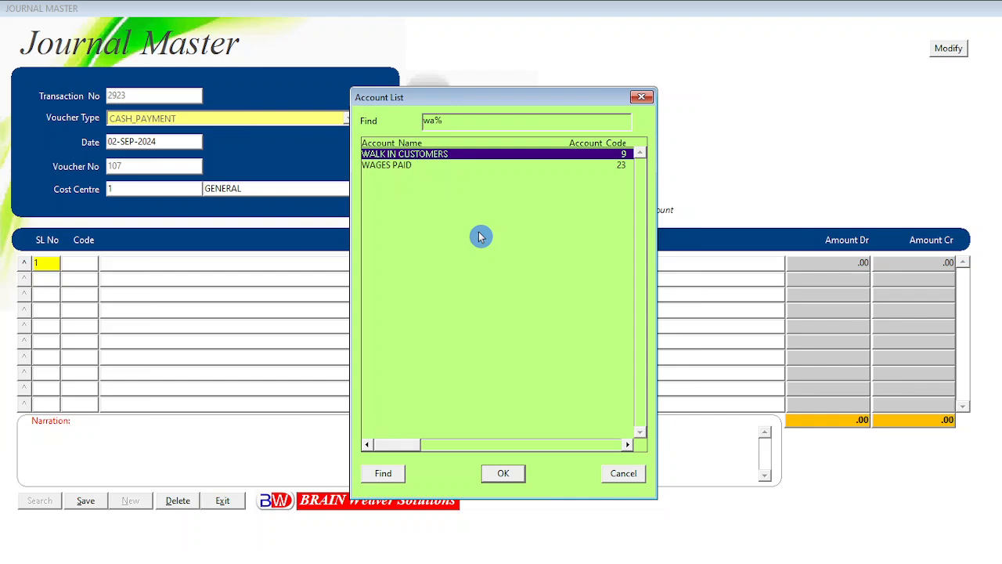
key(Down)
key(Return)
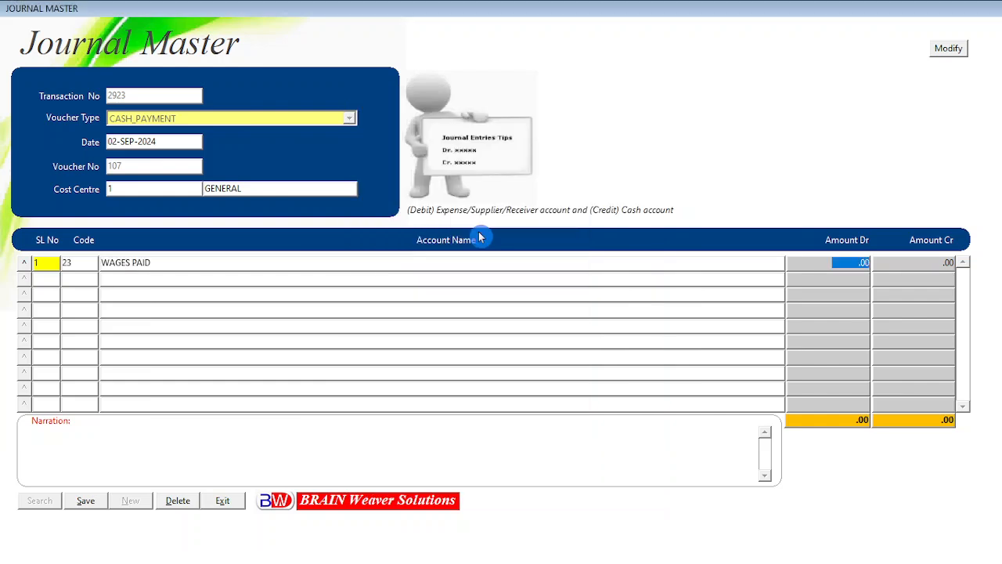
text(250)
key(Return)
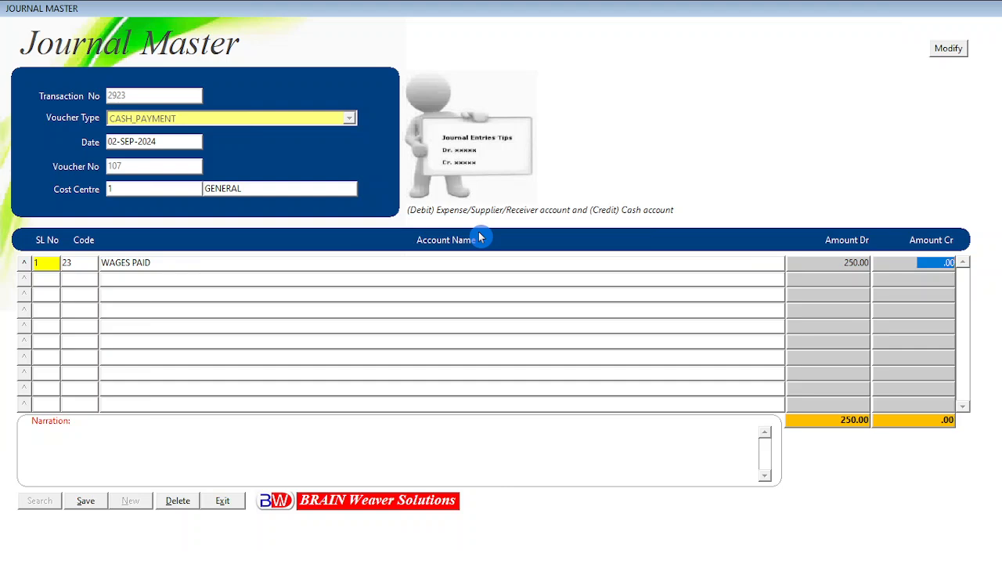
Step: Add CASH ACCOUNT as the second journal line with a credit amount of 250
key(Return)
text(caSH ACCOUNT%)
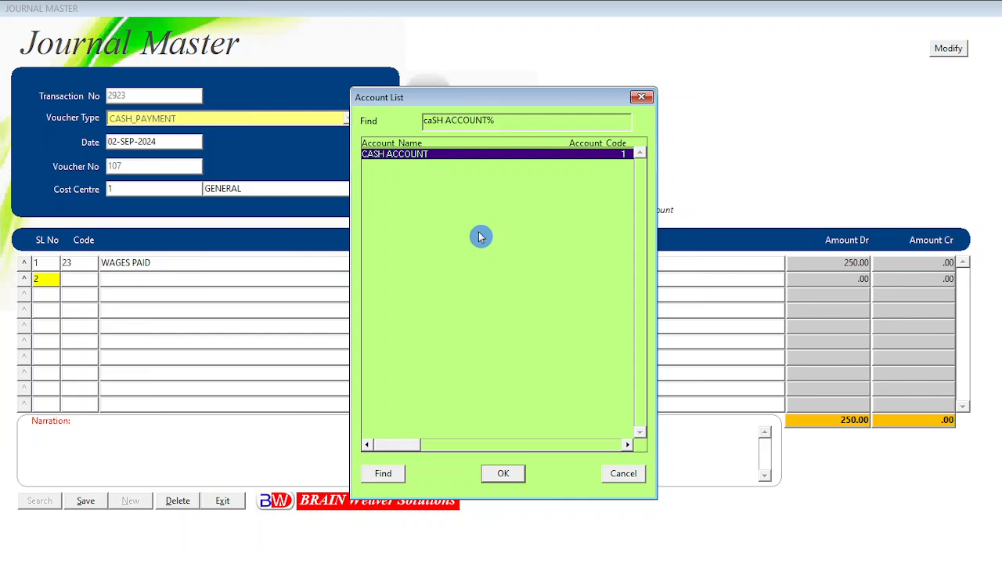
double_click(480, 236)
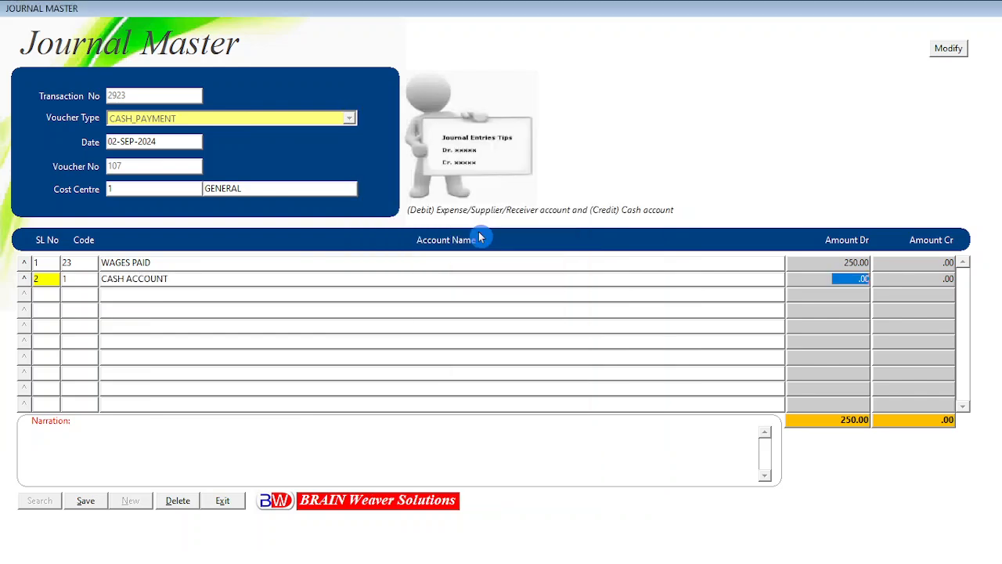
key(Return)
text(250)
key(Return)
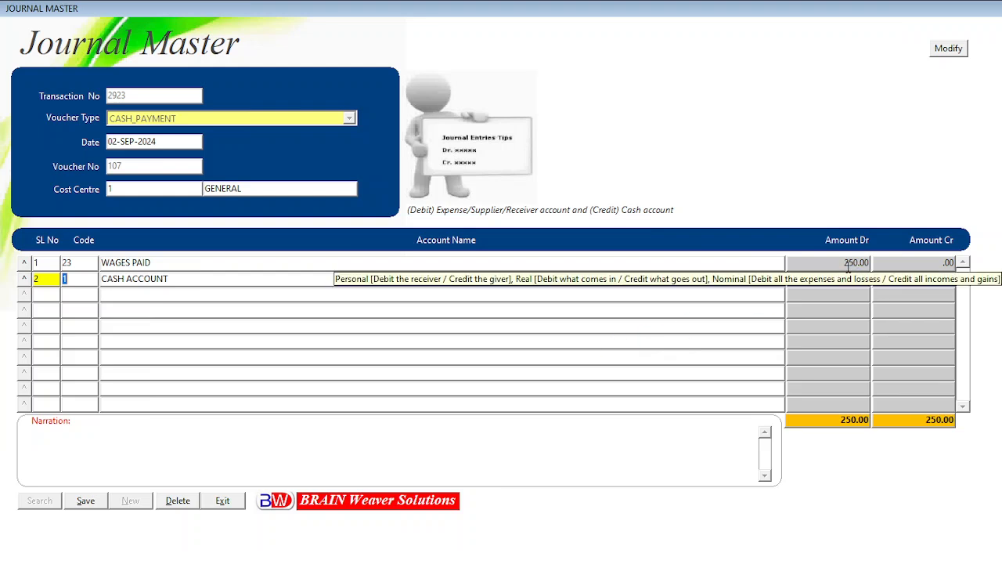
Step: Delete the CASH ACCOUNT line from the voucher
click(233, 383)
click(153, 357)
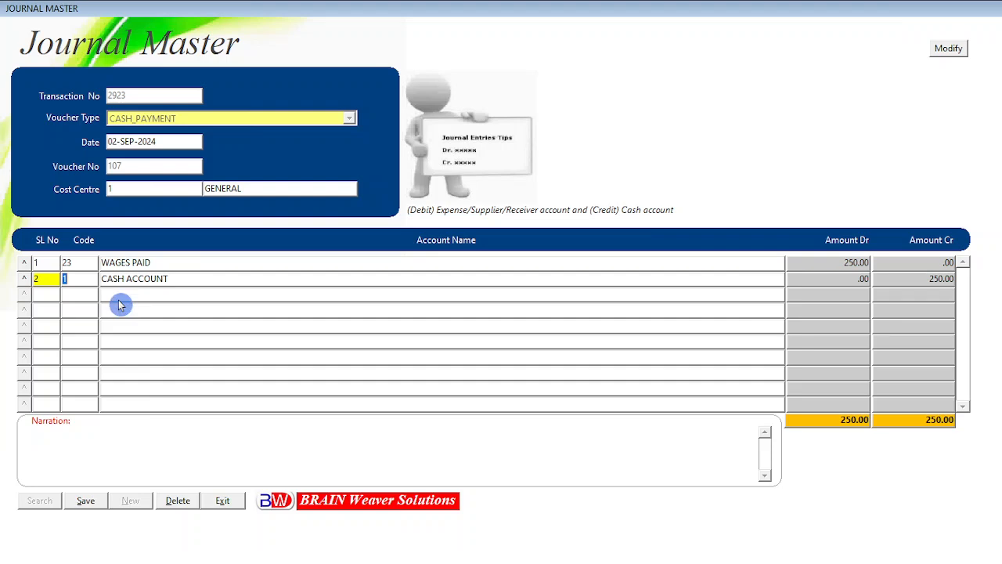
click(180, 504)
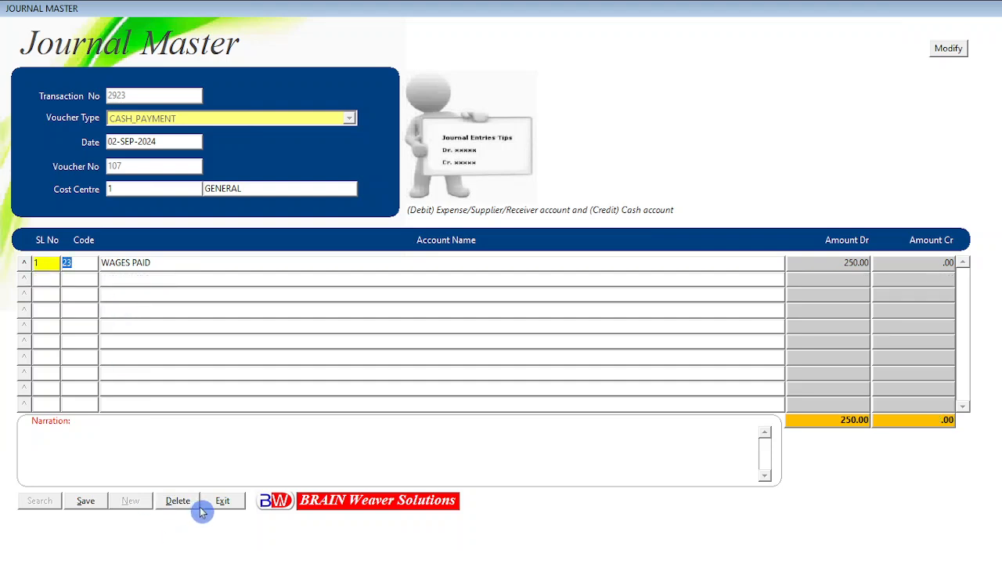
Step: Try to credit 250 to the SBI account on the second journal line of the cash payment voucher
key(Return)
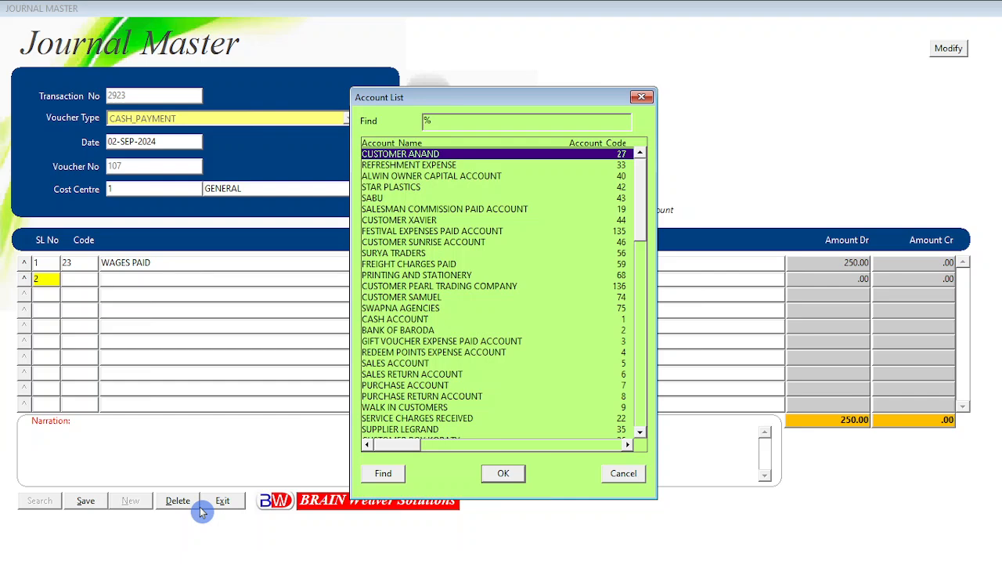
text(s)
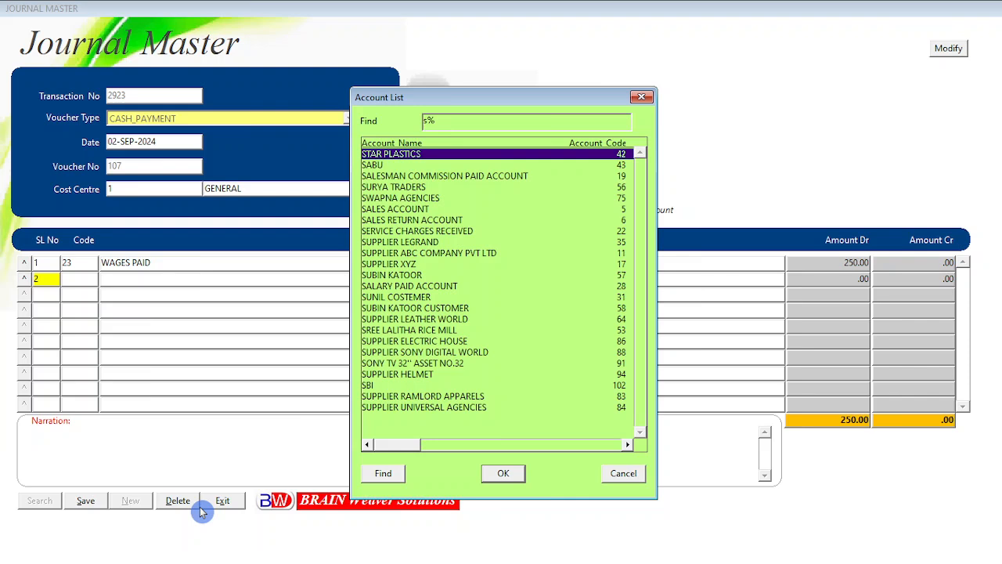
text(bi)
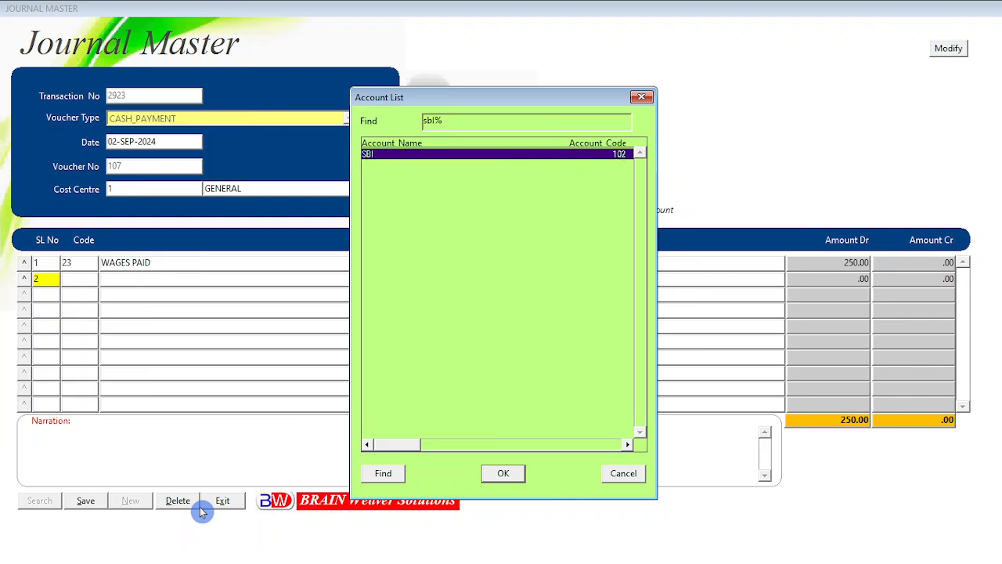
key(Return)
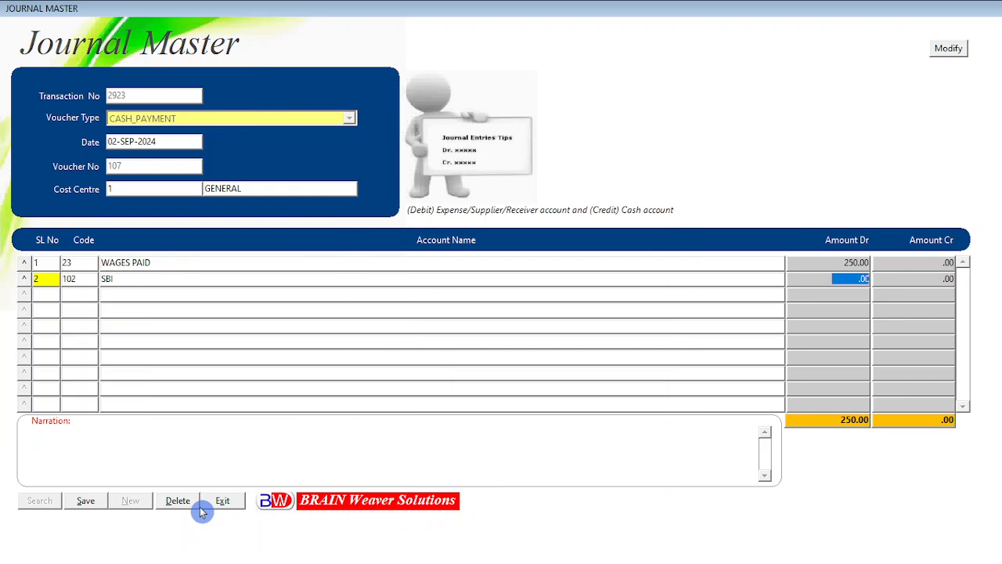
key(Return)
text(250)
key(Return)
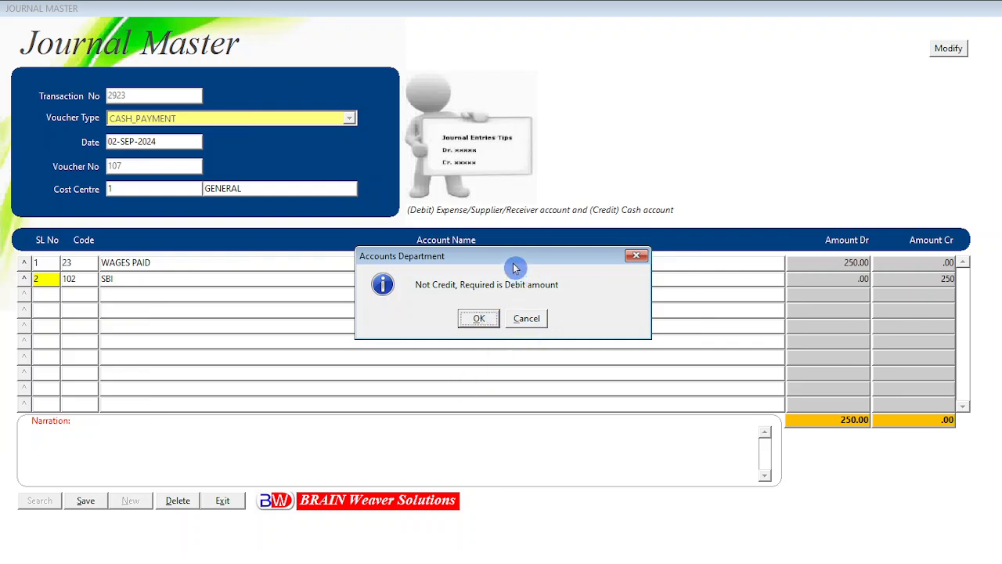
Step: Dismiss the credit amount message and delete the SBI line from the voucher
drag(514, 268, 476, 298)
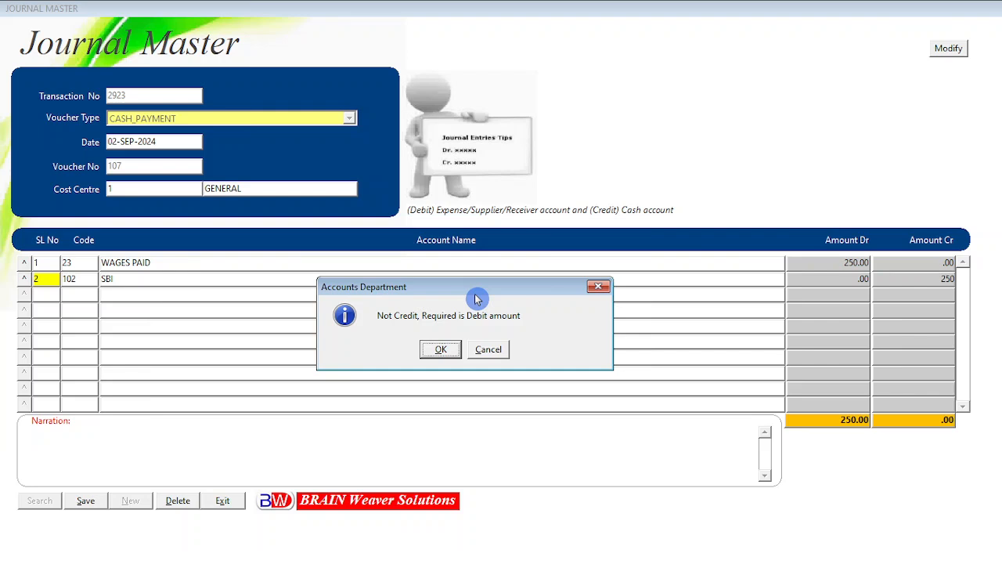
click(442, 349)
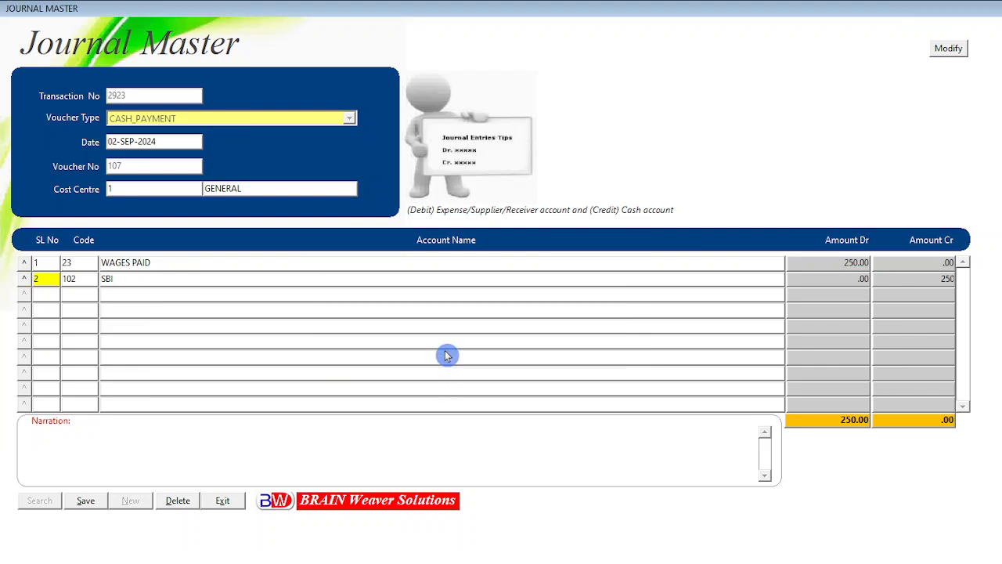
click(178, 503)
click(178, 502)
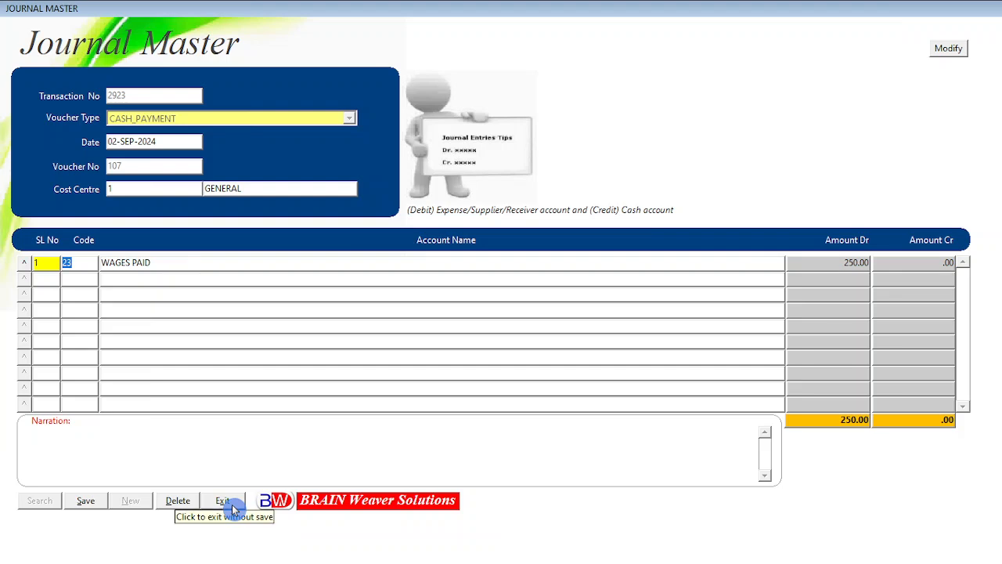
Step: Enter CASH ACCOUNT on the second journal line with a credit amount of 250
key(Down)
key(Return)
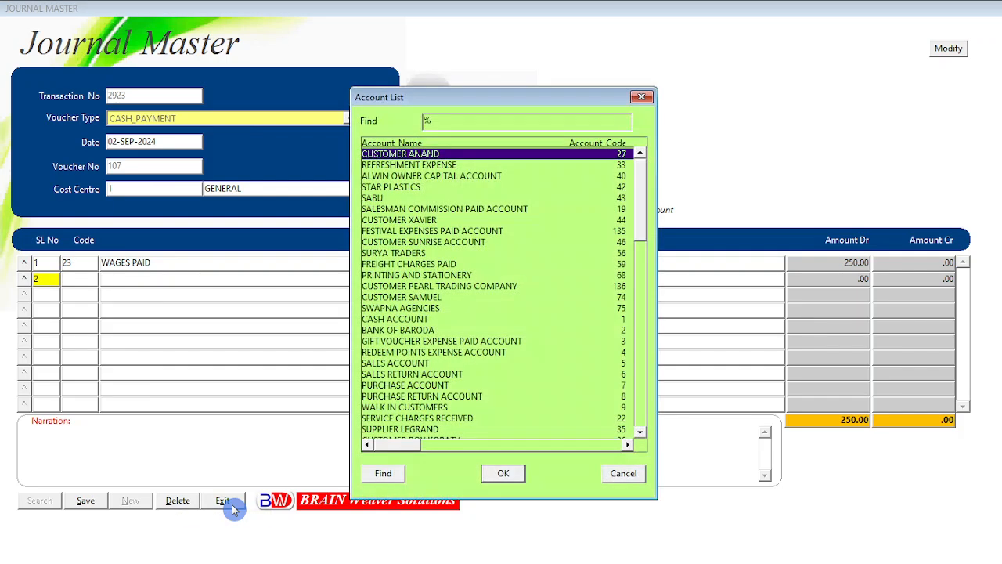
text(caSH ACCOUNT)
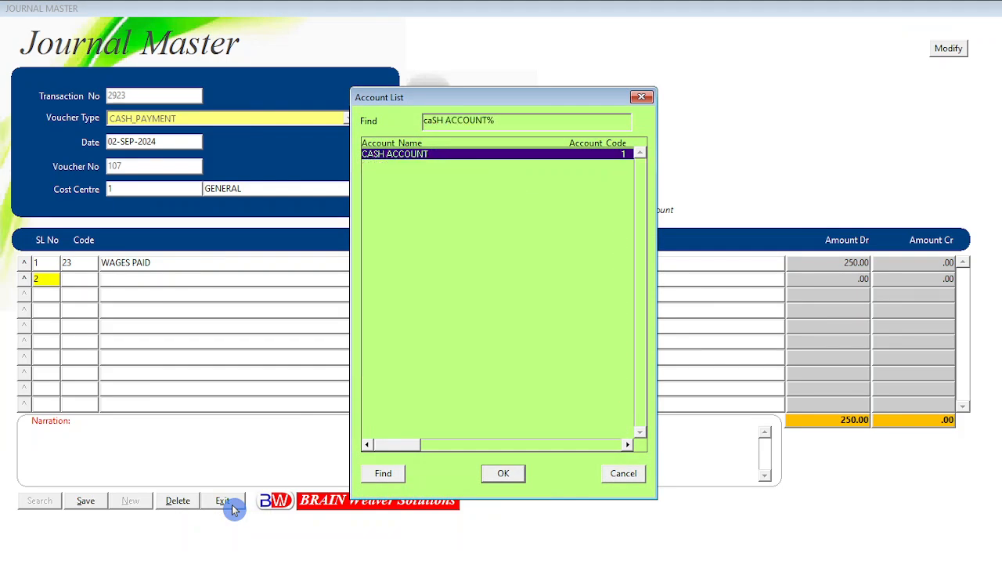
key(Return)
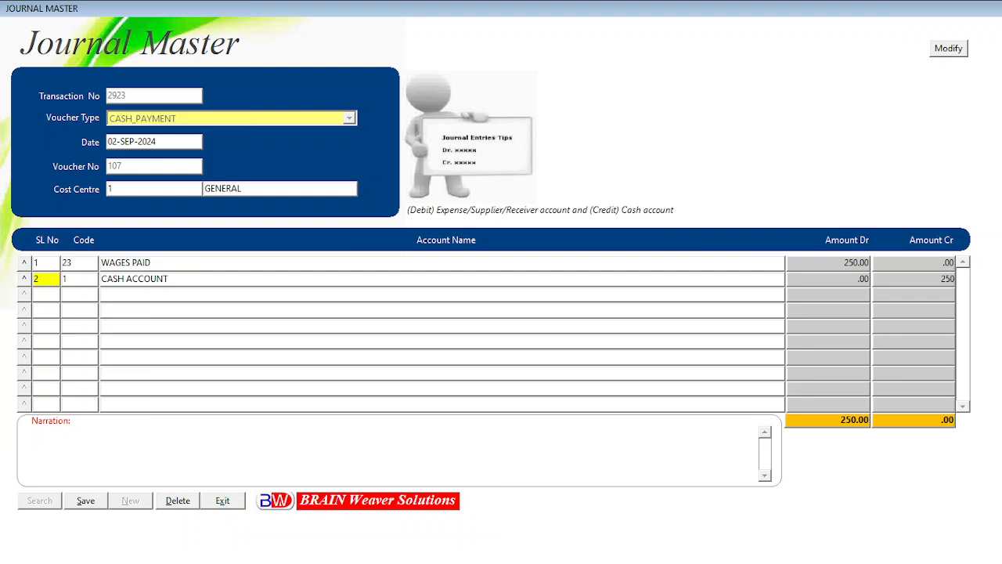
key(Return)
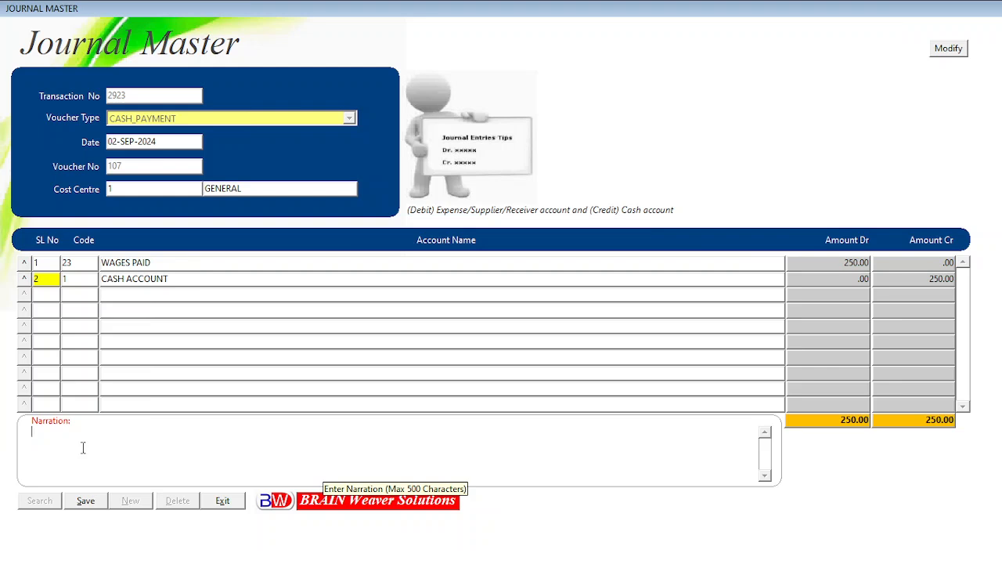
Step: Enter the narration "BEING WAGE PAID TO SWEEPER", the sweeper's name and "VIDE VOUCHER NO.107", and save the journal
text(BEING C)
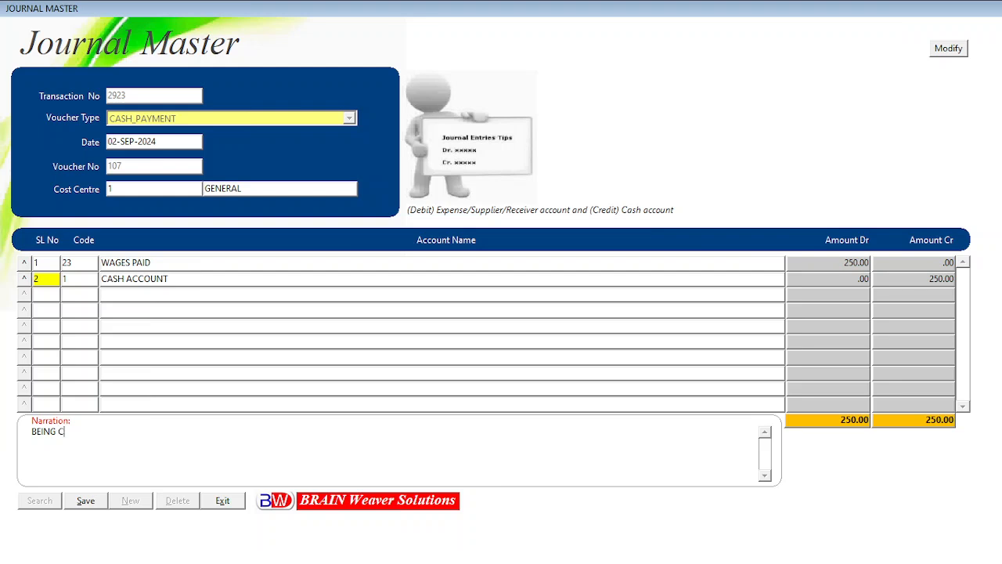
text(ASH)
key(BackSpace)
key(BackSpace)
key(BackSpace)
key(BackSpace)
text(WAGE PAID TO SWEEPER)
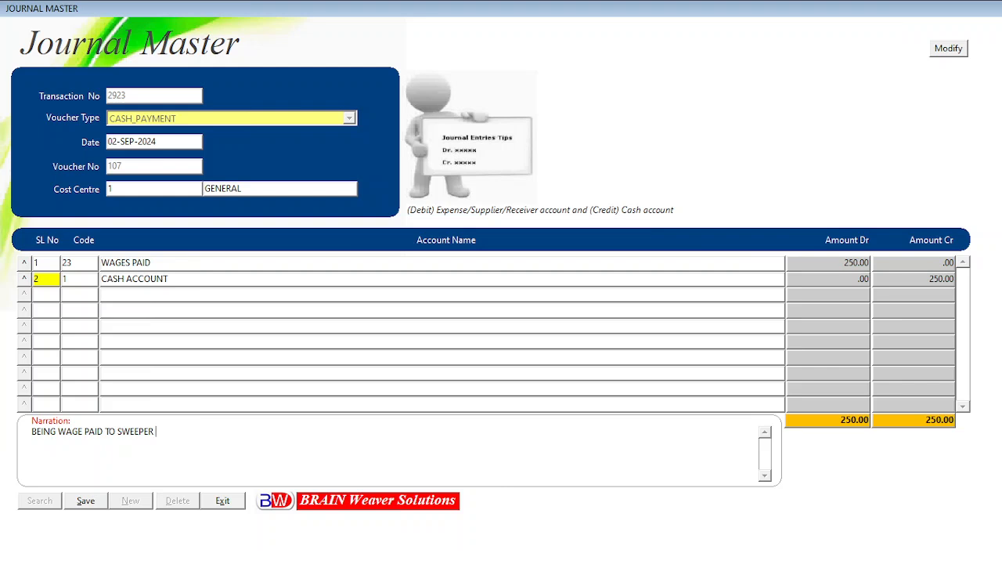
text( SHEELA VIDE VOUCHER NO)
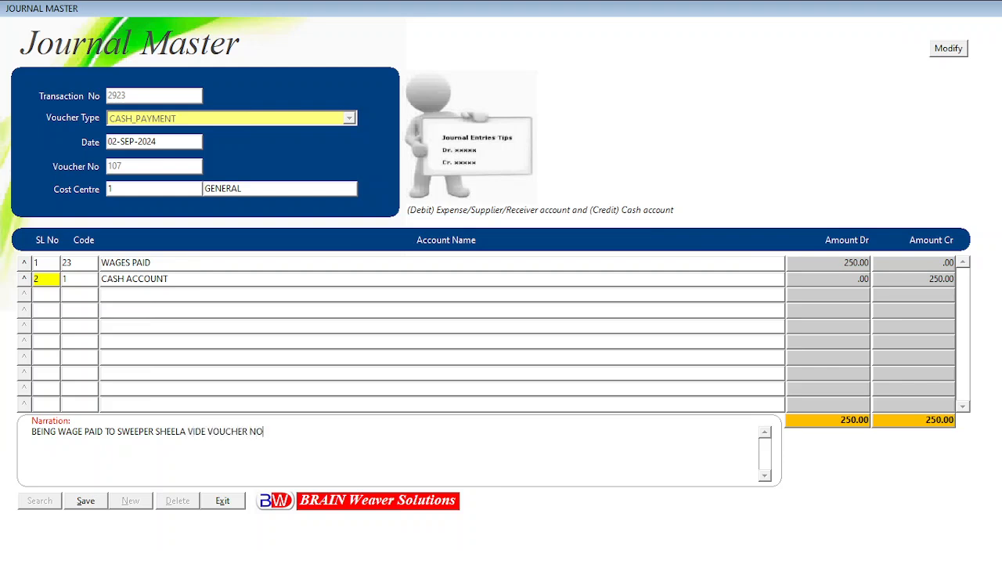
text(.107)
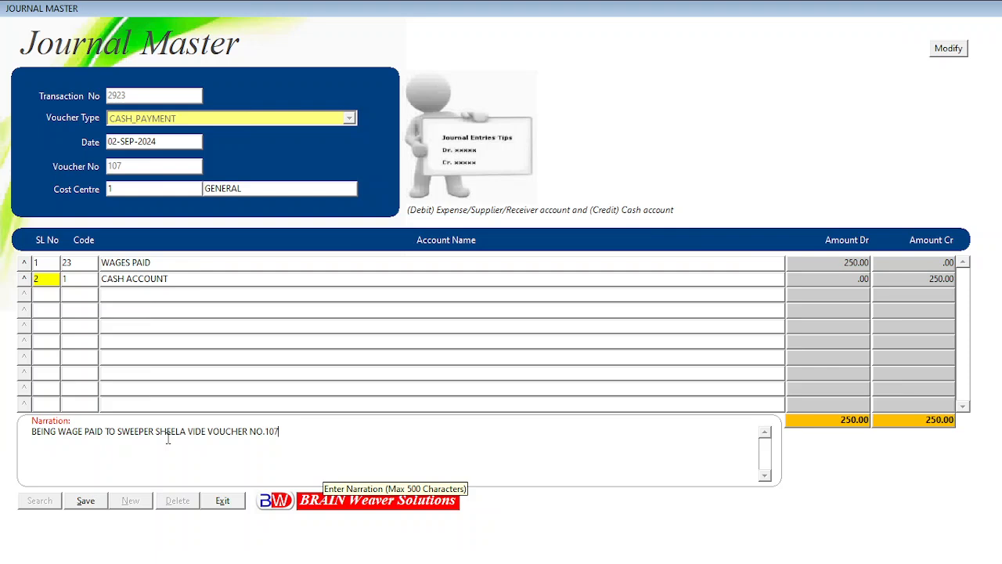
click(93, 507)
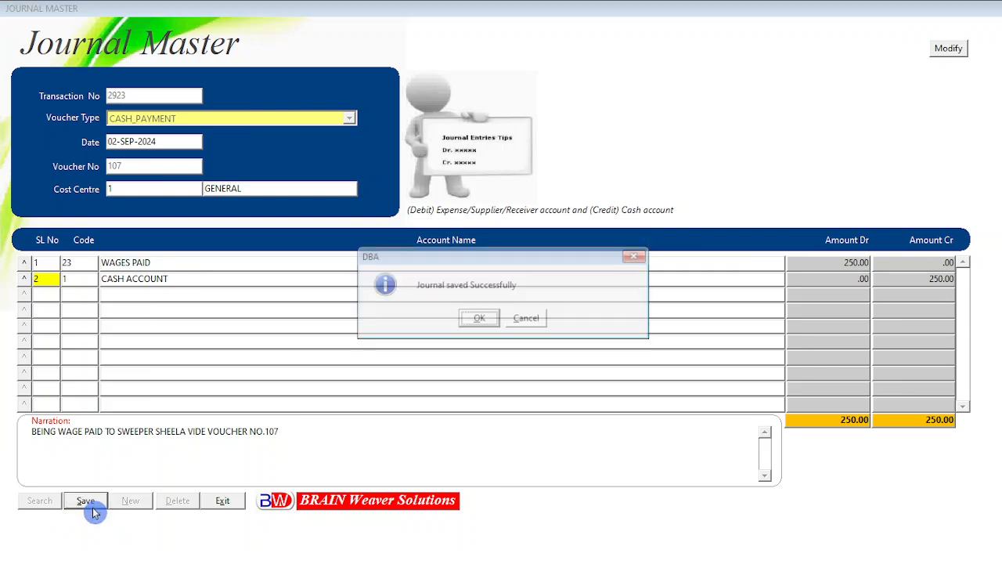
click(477, 319)
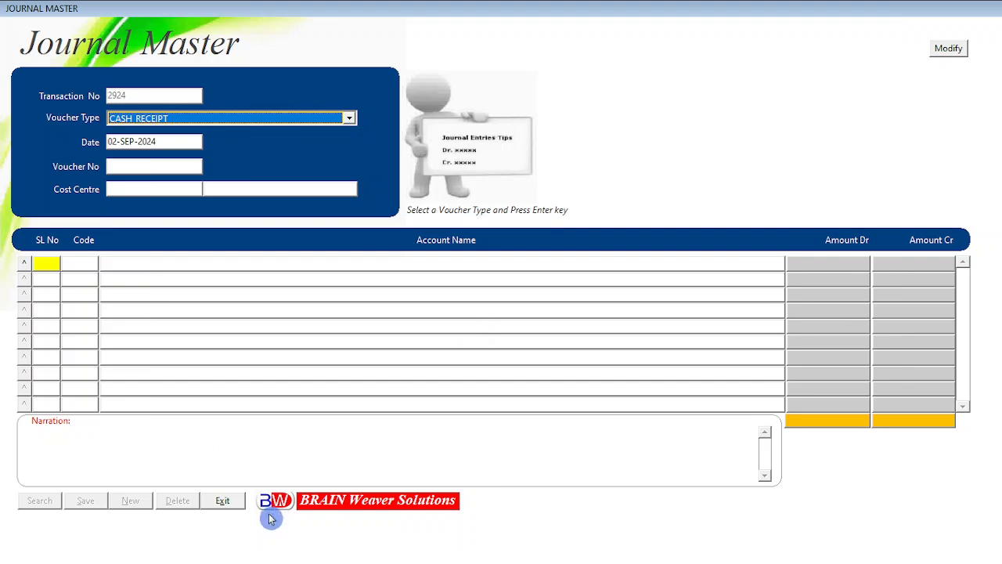
Step: Leave Journal Master, open the Journal Register and examine the WAGES PAID and CASH ACCOUNT entries of cash payment voucher 107
click(228, 502)
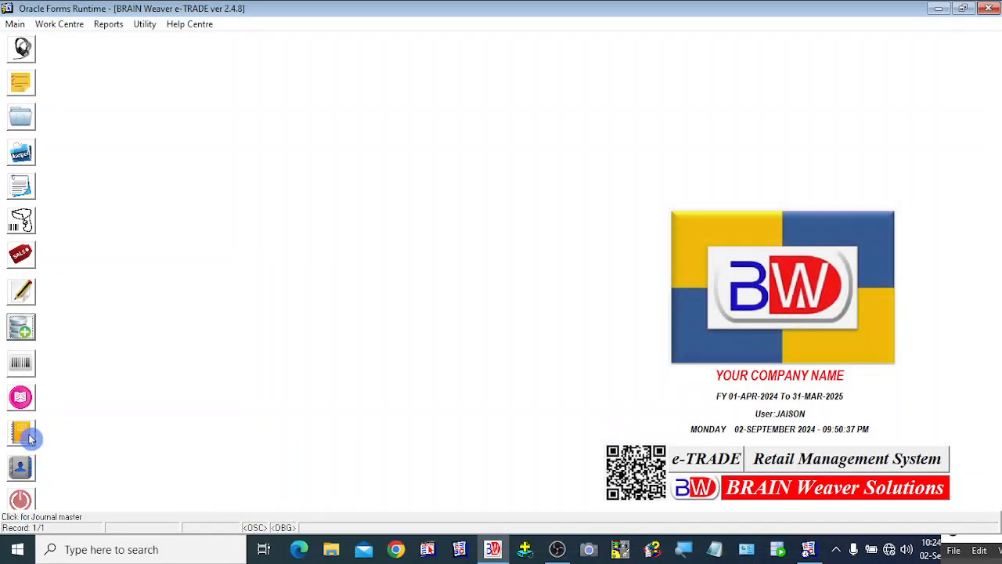
click(29, 437)
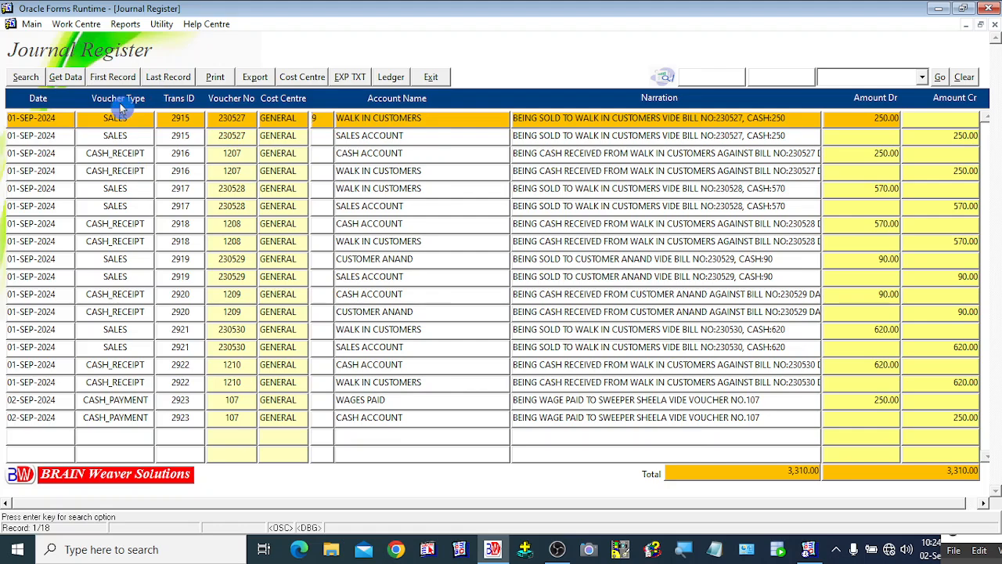
click(350, 419)
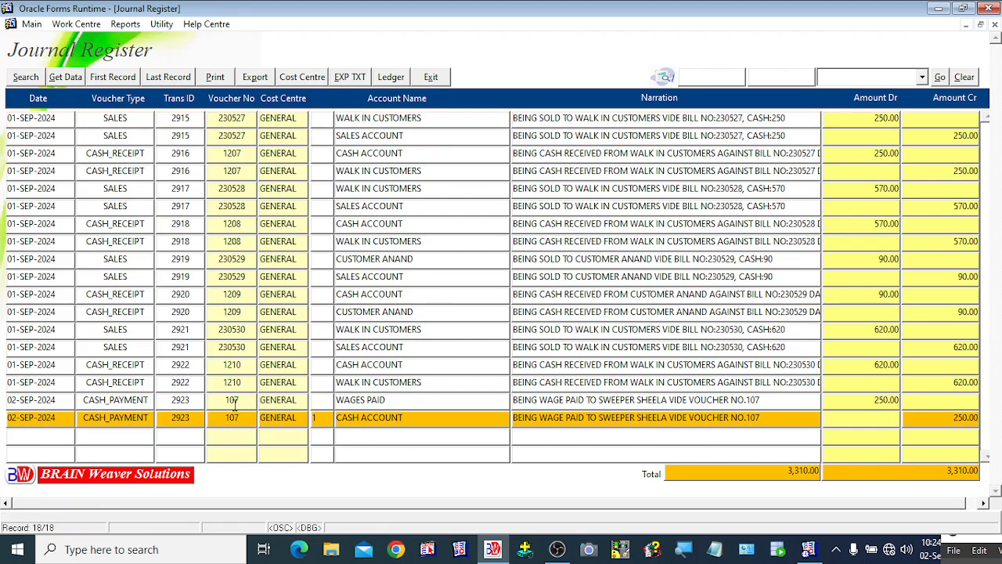
click(55, 401)
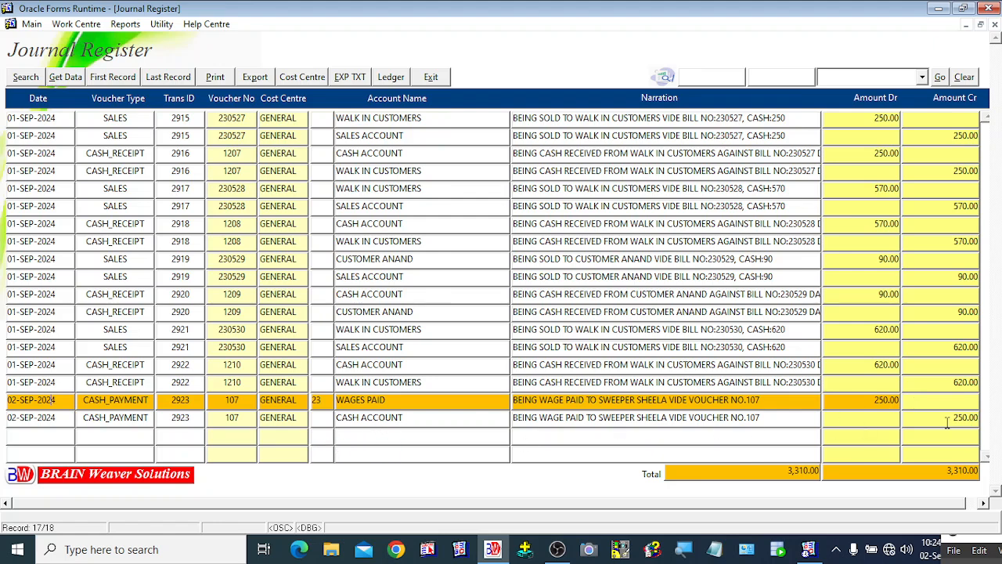
click(317, 419)
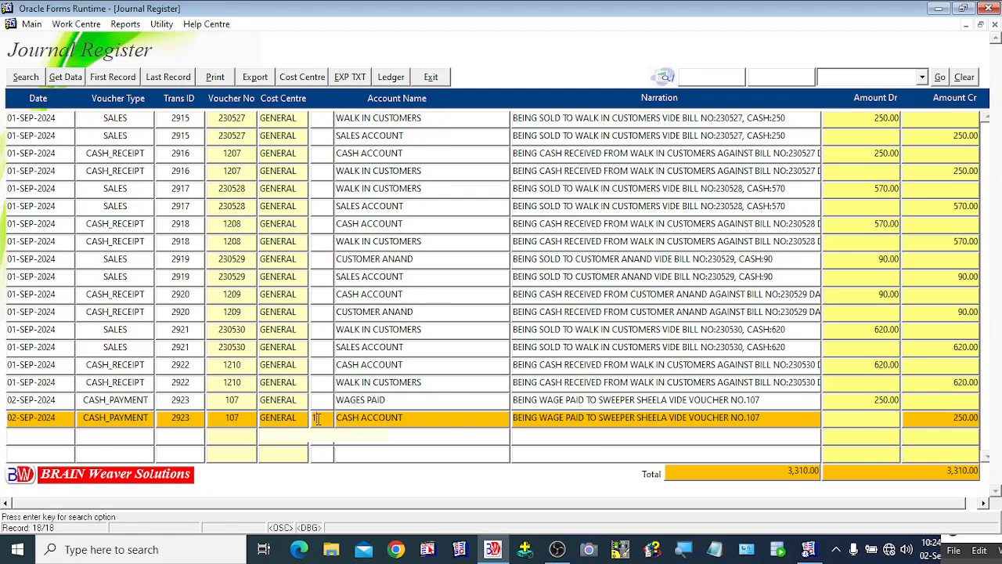
click(272, 419)
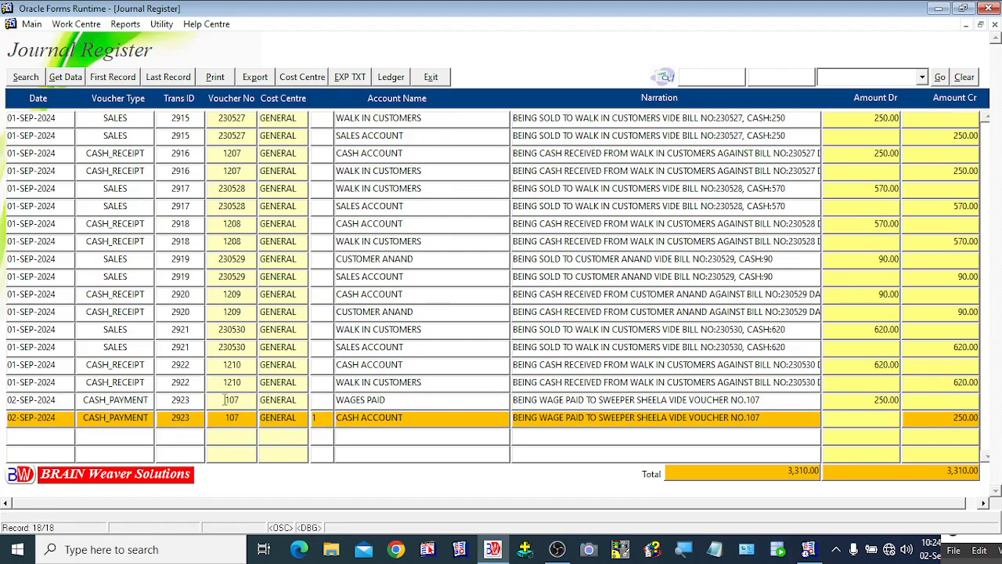
Step: Preview the printed voucher for the WAGES PAID entry of voucher 107, and close the preview and the Journal Register
click(246, 401)
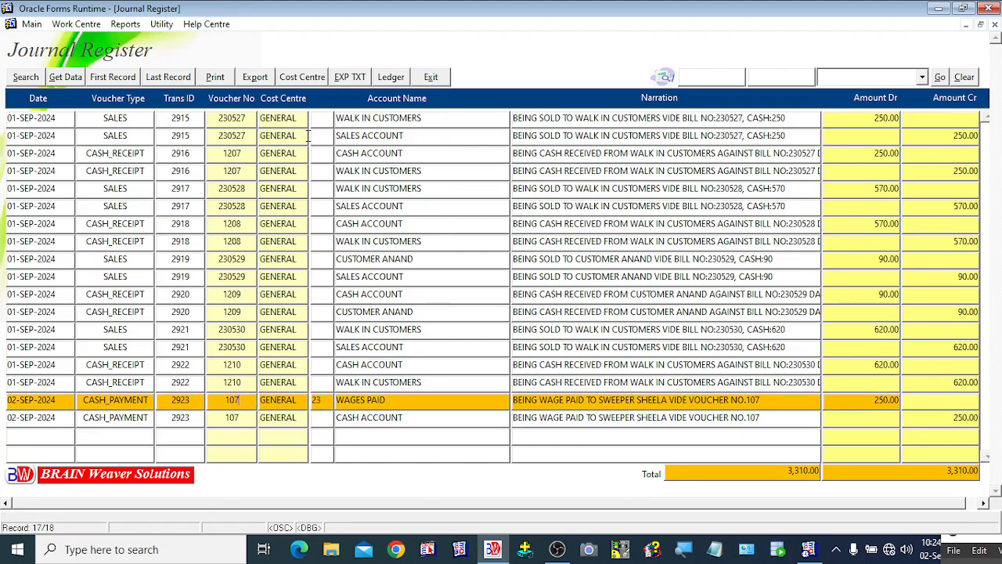
click(216, 76)
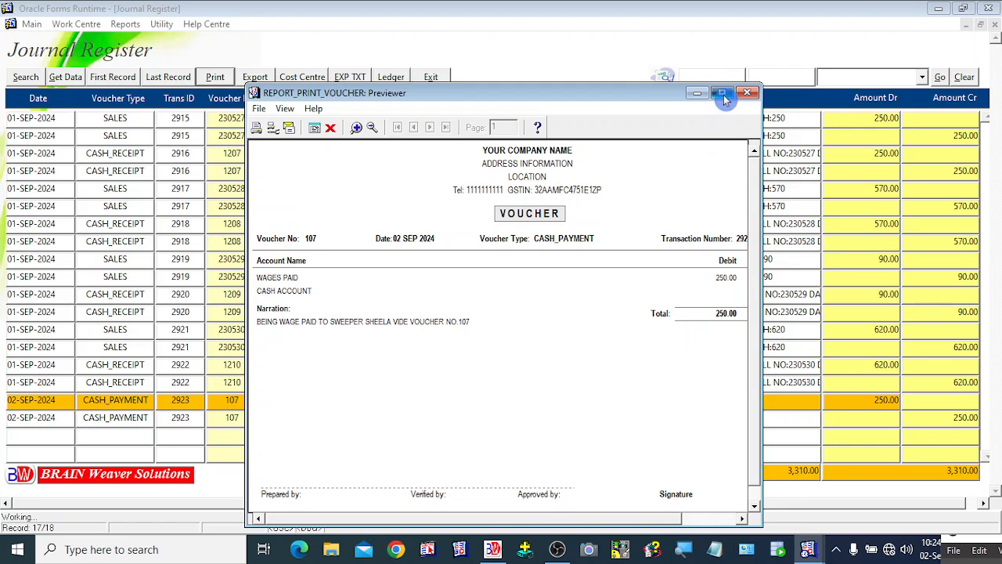
click(722, 92)
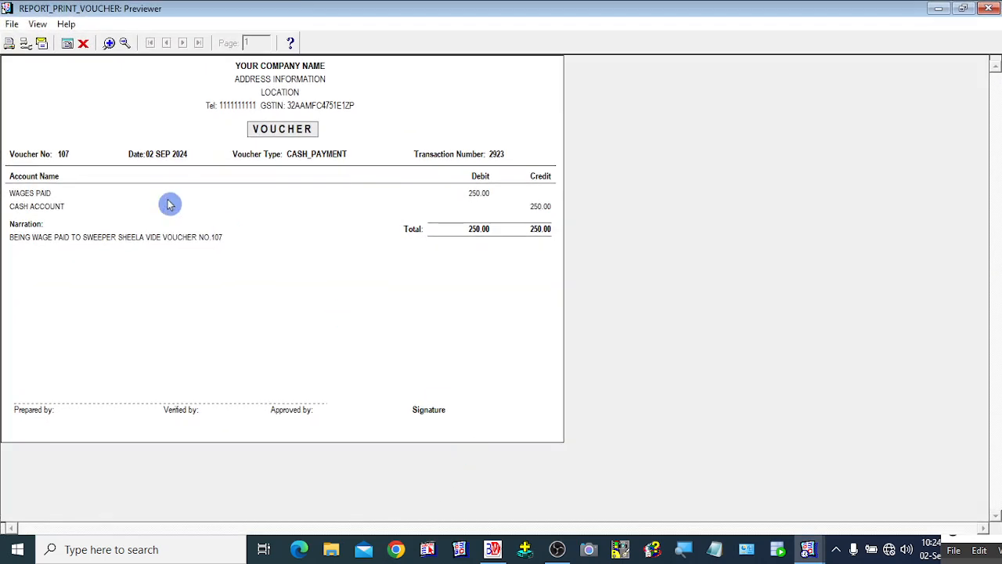
click(83, 44)
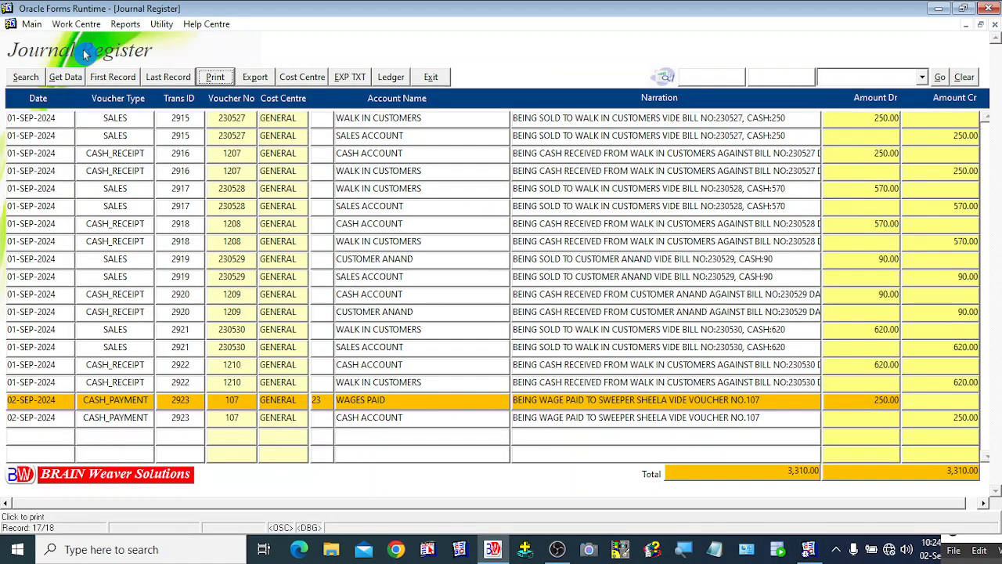
click(433, 80)
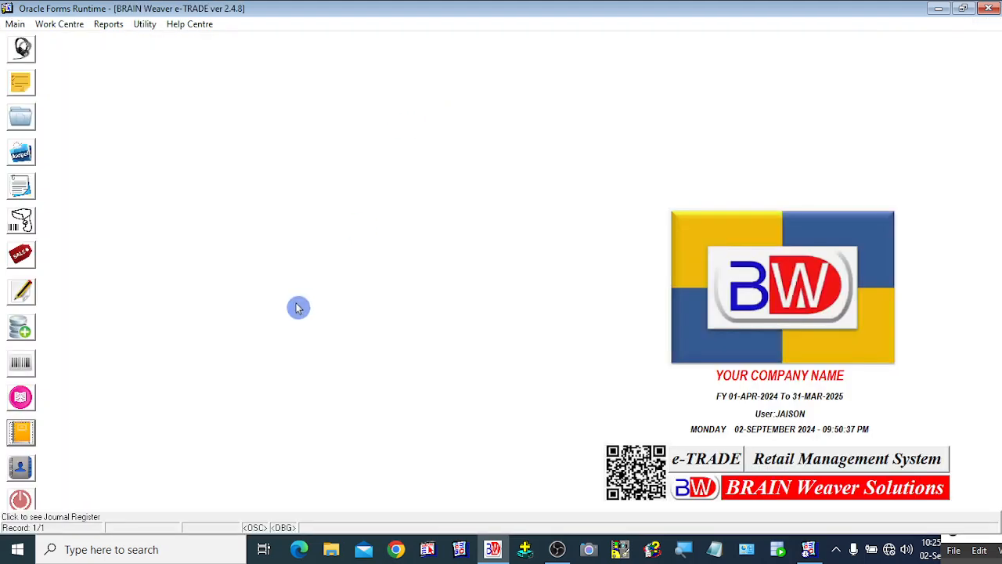
right_click(128, 110)
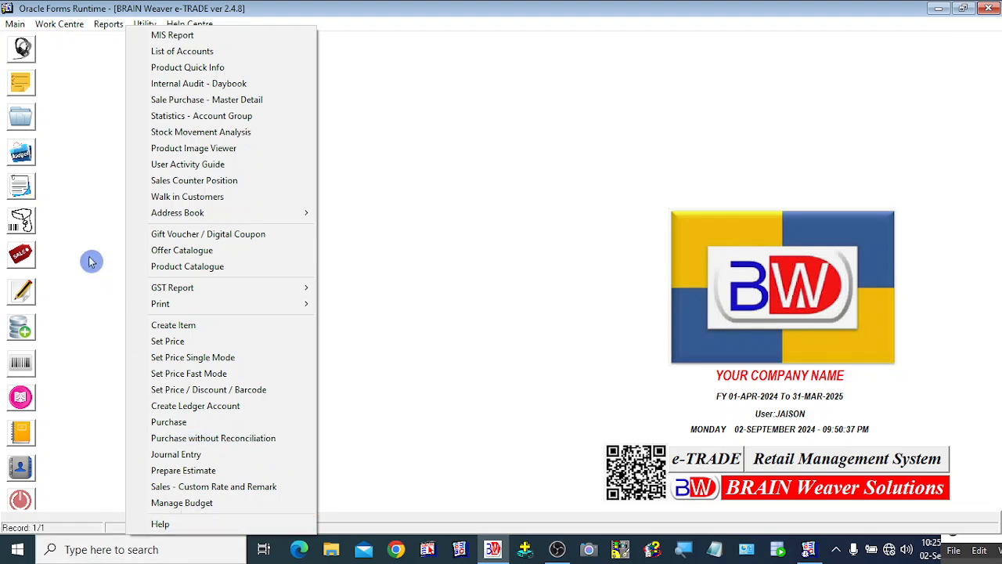
mouse_move(293, 308)
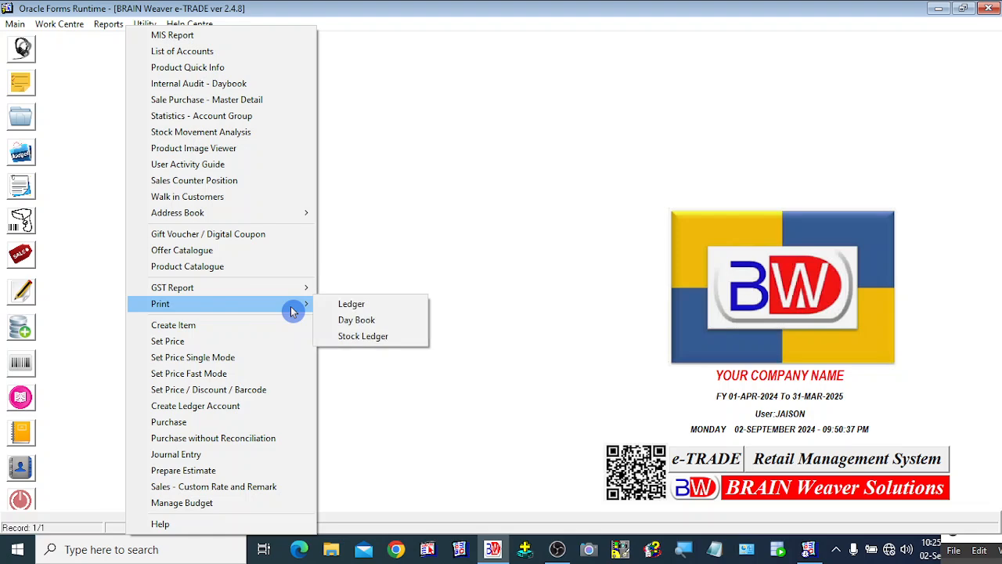
click(400, 202)
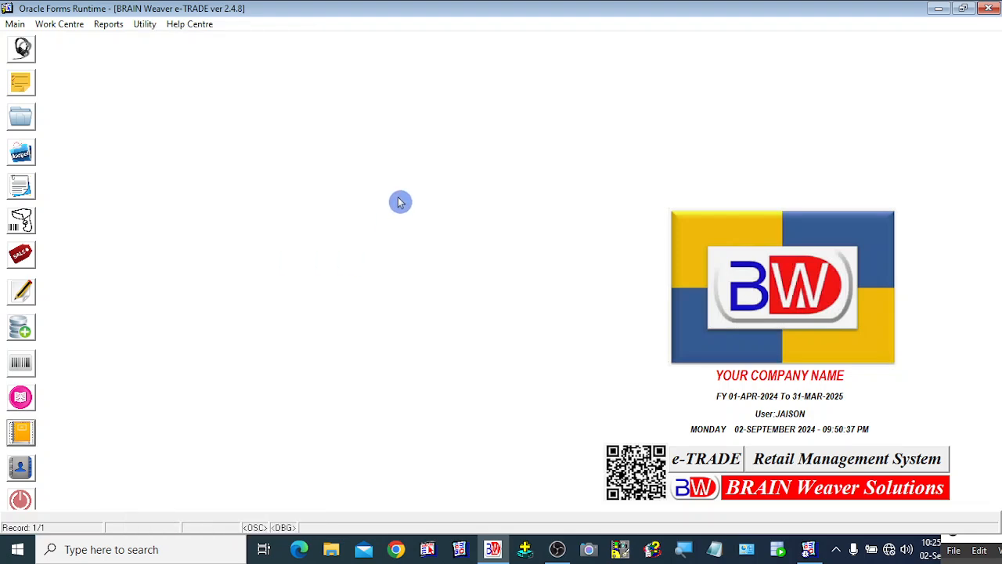
Step: Open the ledger printing form and select the WAGES PAID ledger, filtering the account list by "wa"
right_click(212, 112)
mouse_move(326, 309)
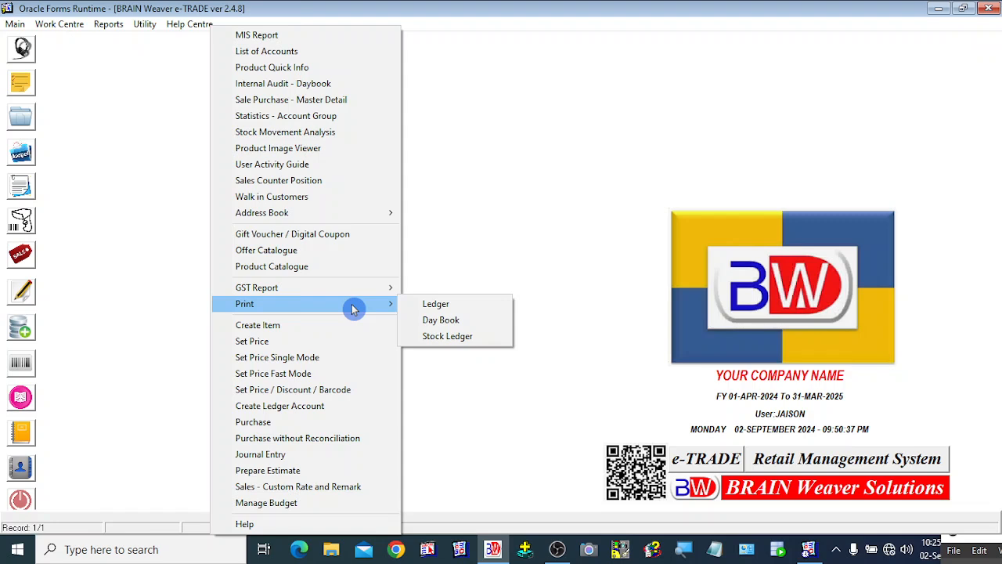
click(451, 309)
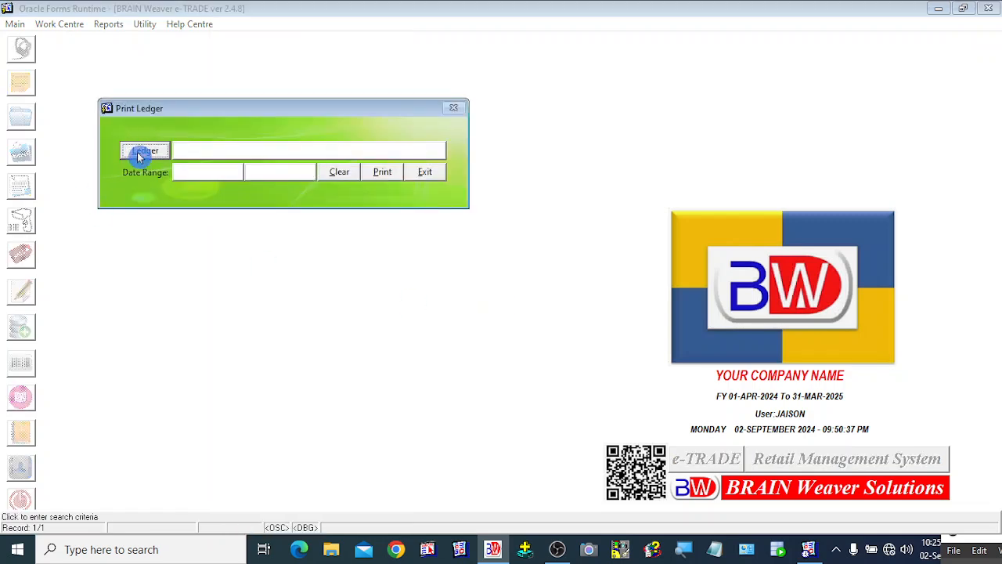
click(143, 152)
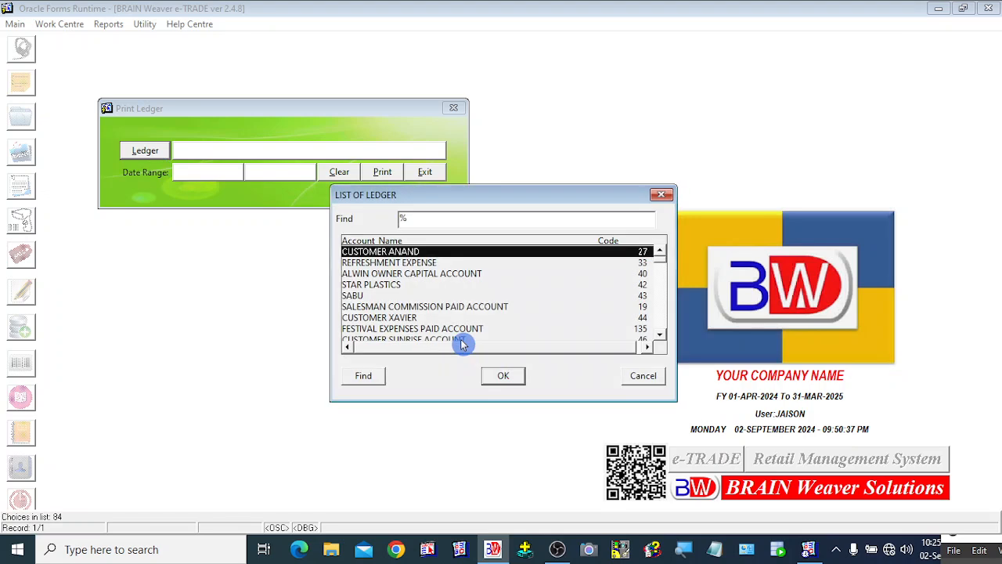
text(wa)
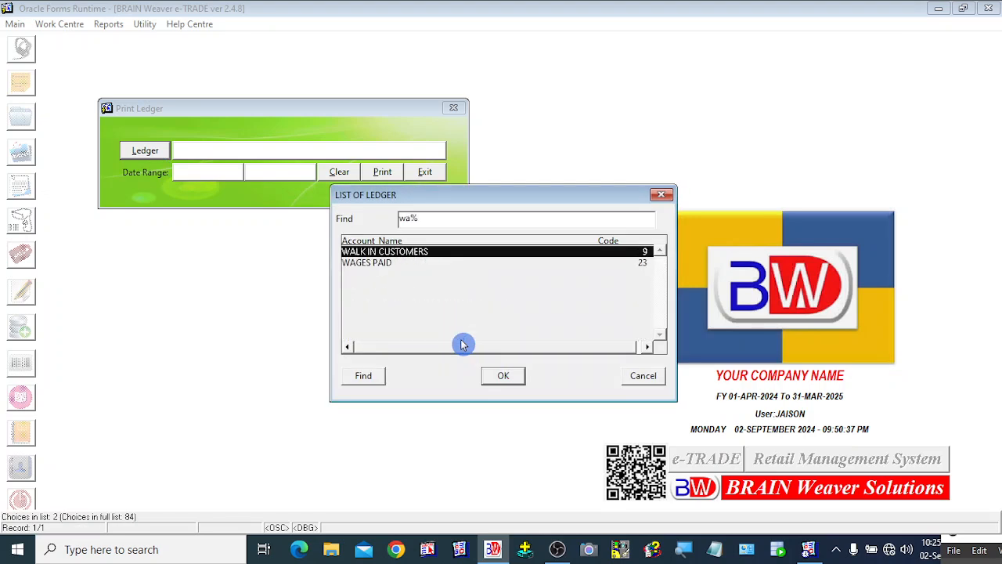
key(Down)
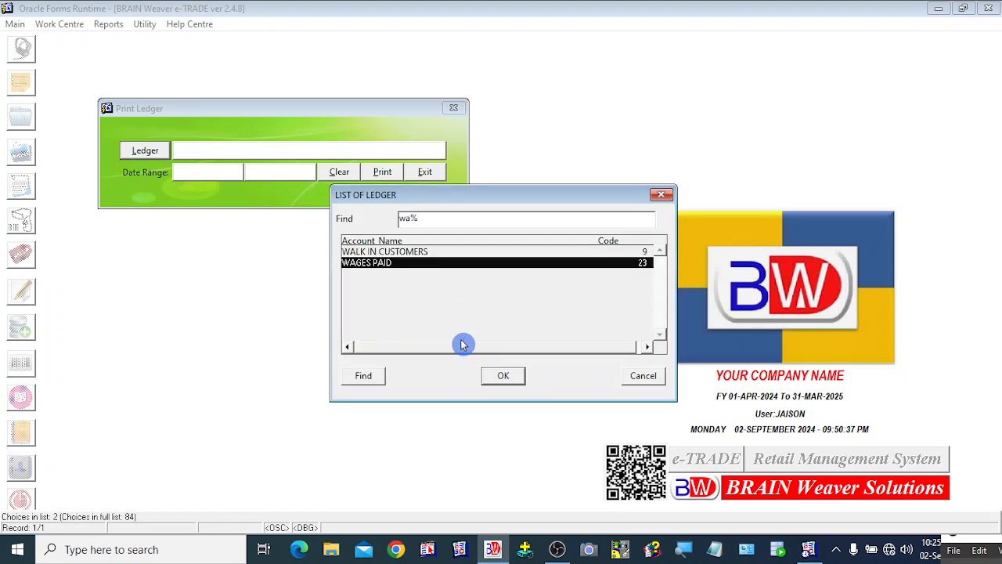
click(504, 375)
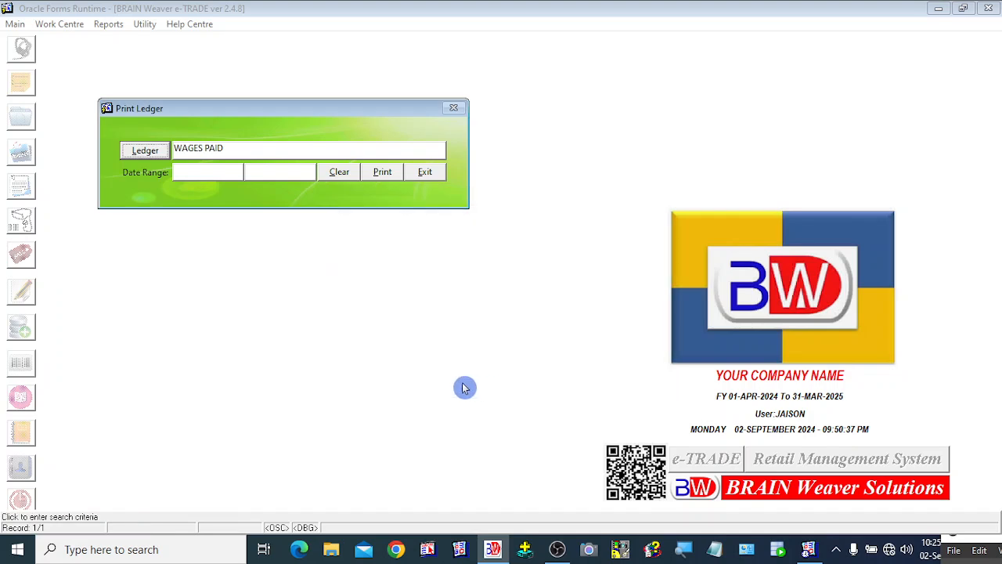
Step: Set the ledger date range from 01-SEP-2024 to 02-SEP-2024 and generate the WAGES PAID report
click(207, 174)
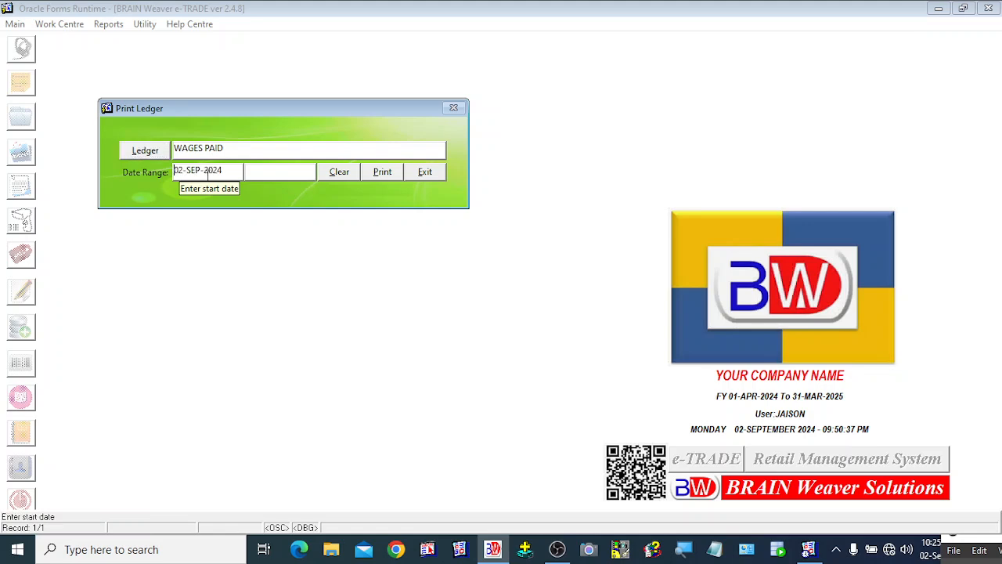
click(285, 173)
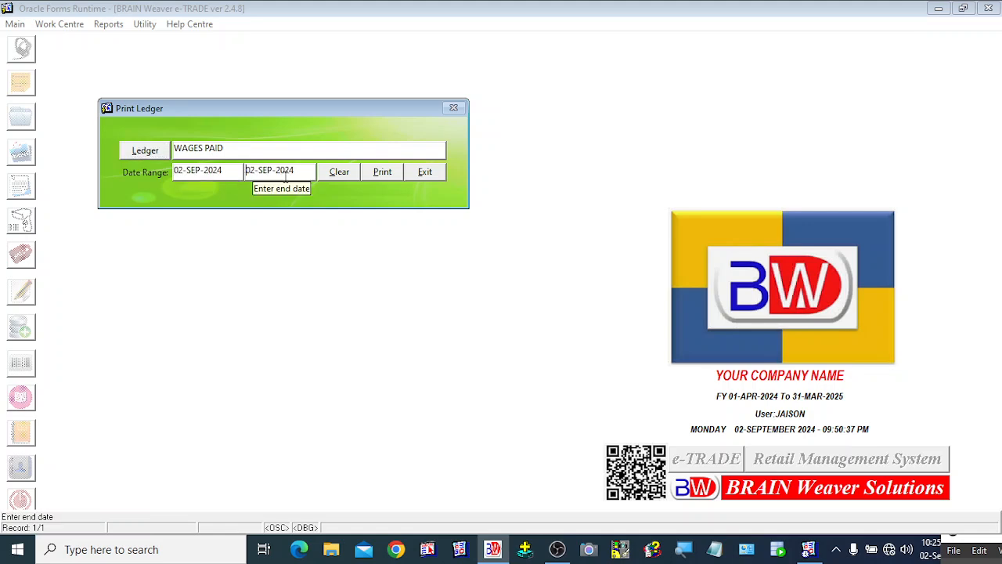
click(177, 172)
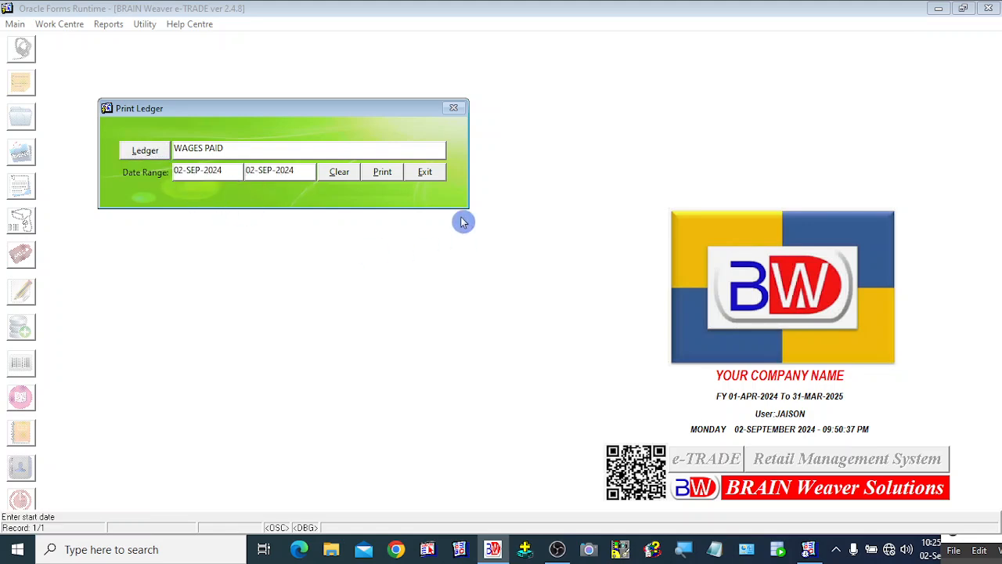
key(Delete)
text(1)
click(383, 176)
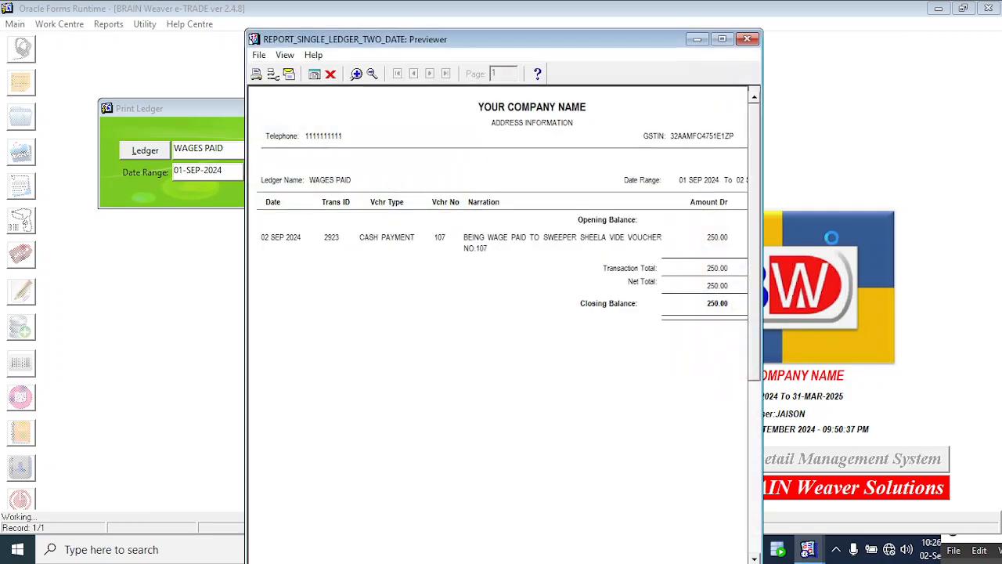
Step: Examine the voucher details, amounts and balances in the WAGES PAID ledger report, and close the preview
click(721, 39)
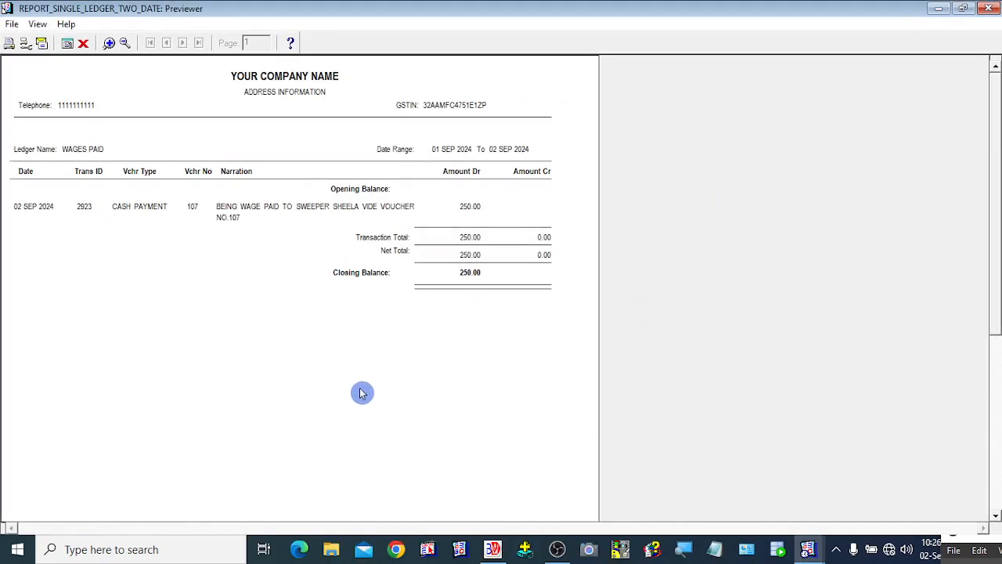
click(109, 43)
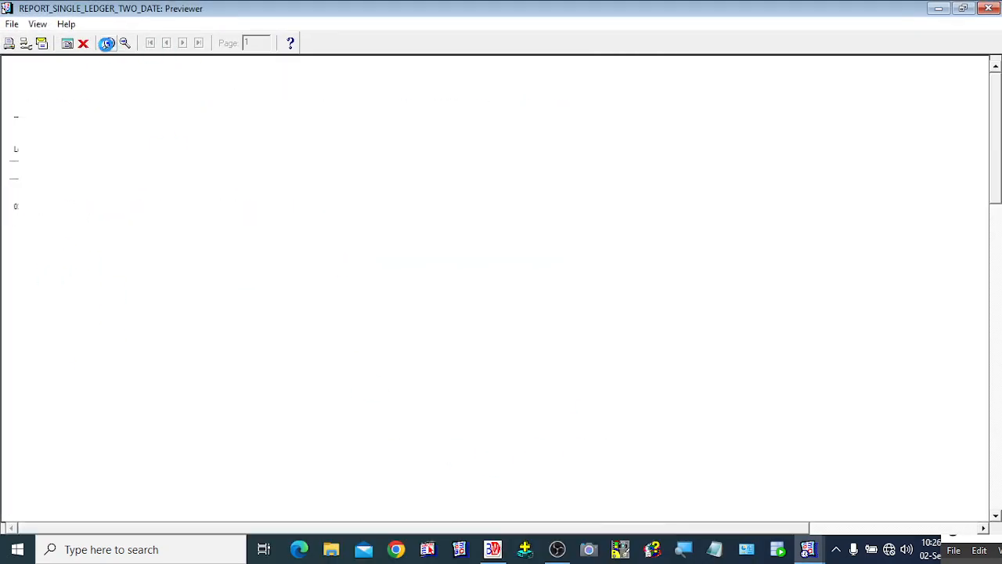
click(125, 43)
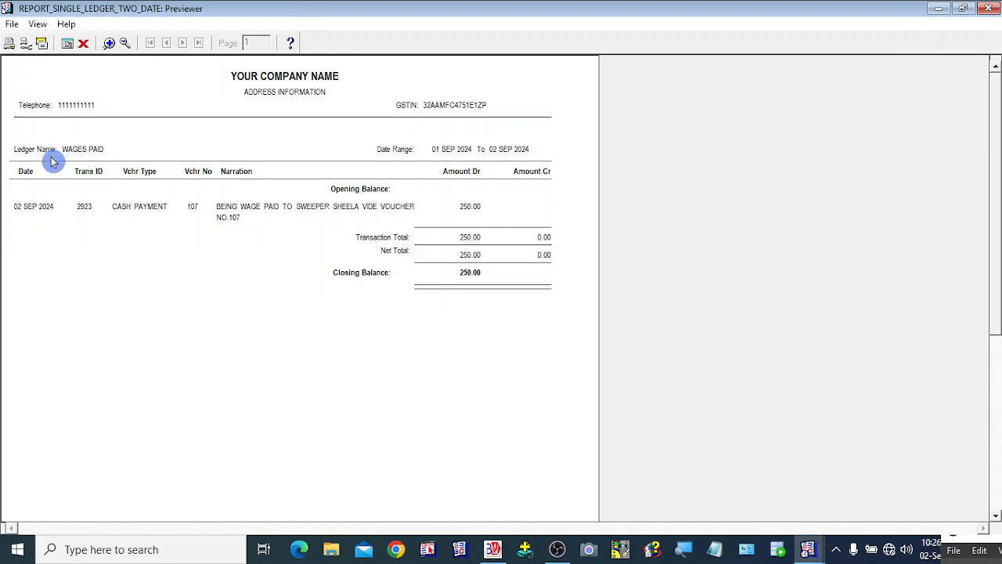
click(109, 43)
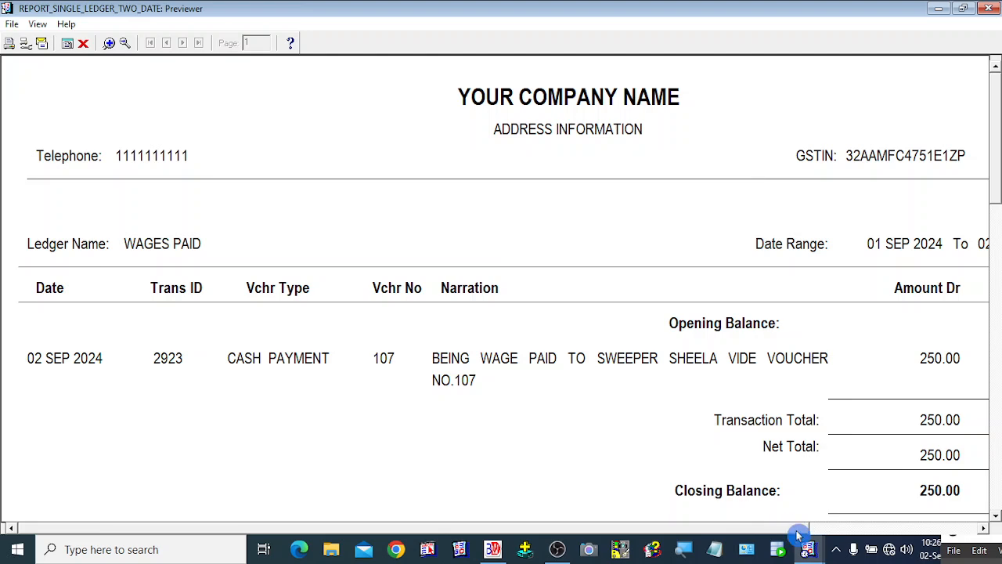
drag(788, 530, 838, 532)
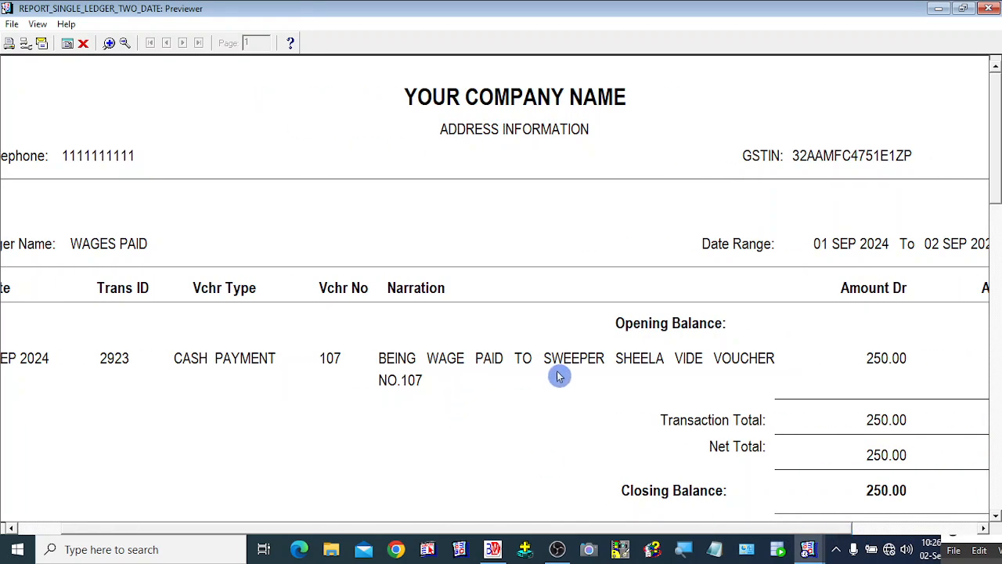
drag(802, 529, 924, 529)
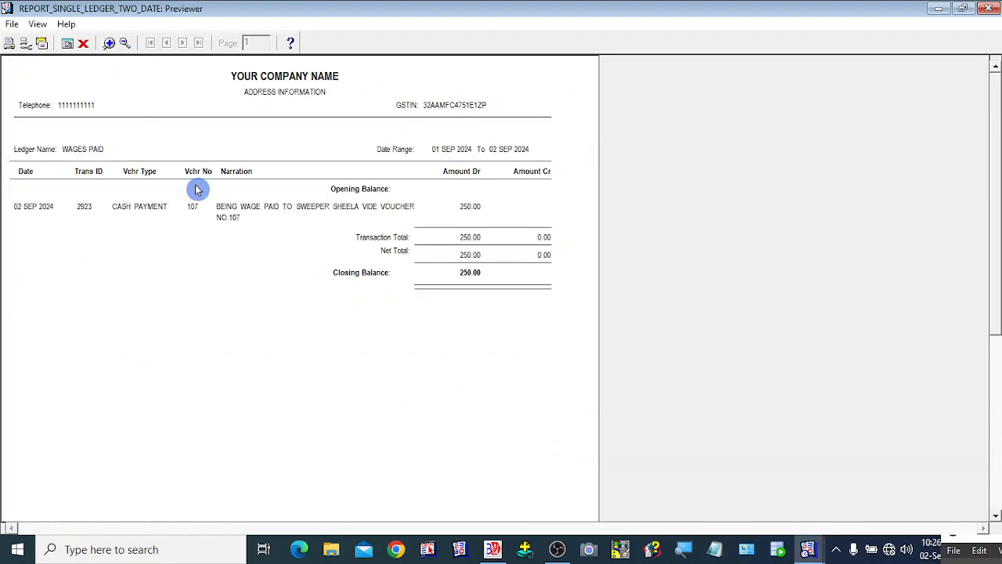
click(124, 43)
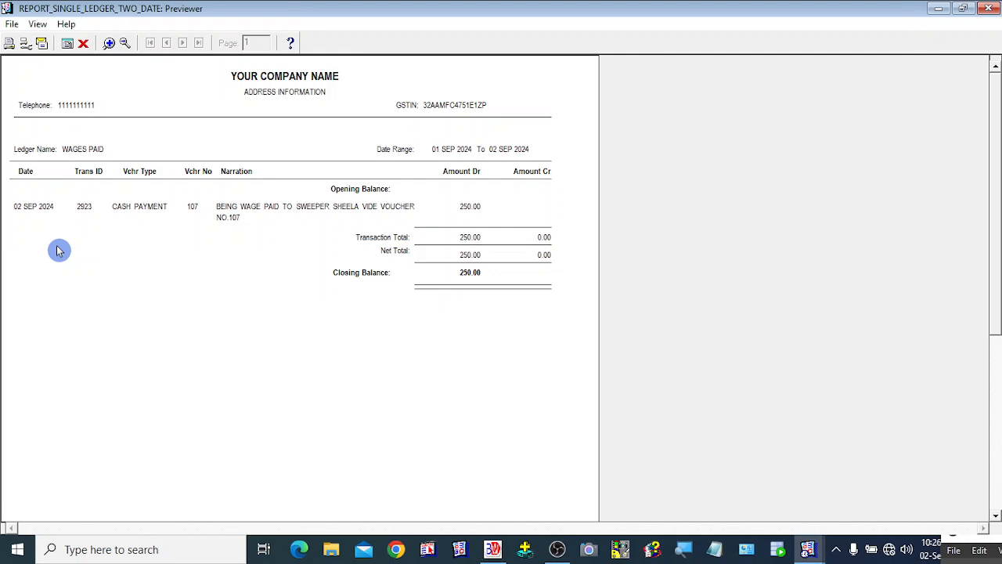
click(83, 43)
Step: Change the ledger's start date to 01-SEP-2023 and generate the WAGES PAID report again
click(193, 173)
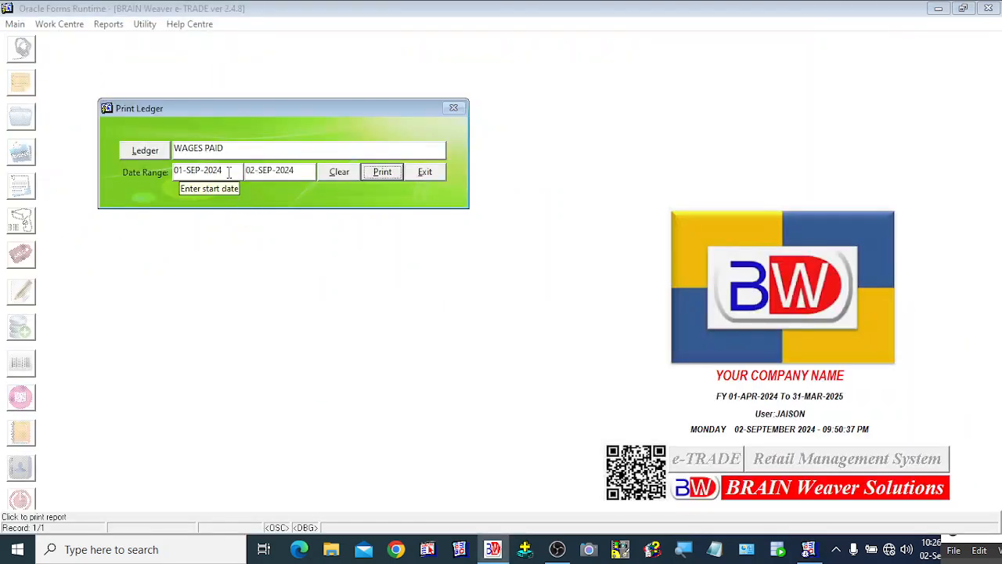
key(BackSpace)
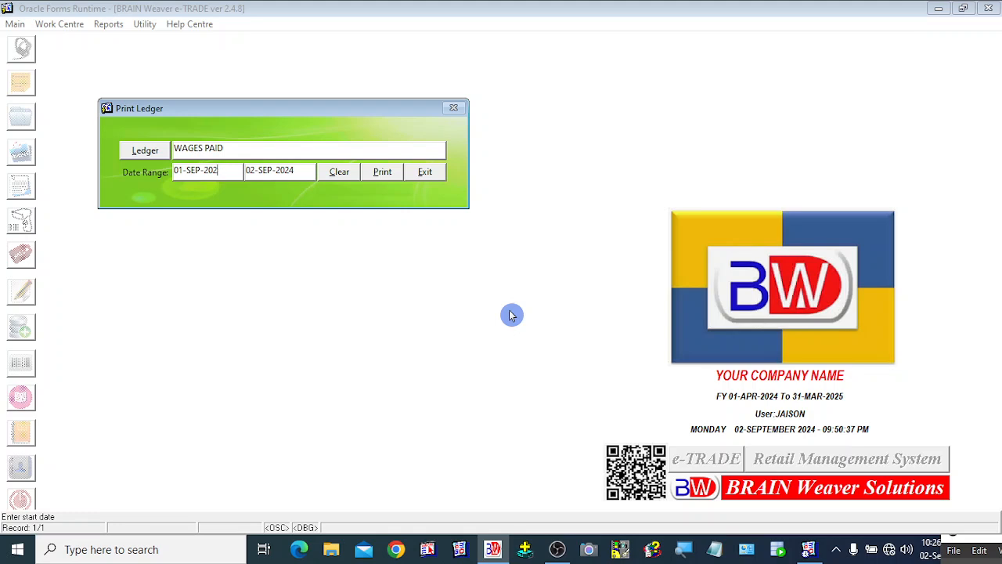
text(3)
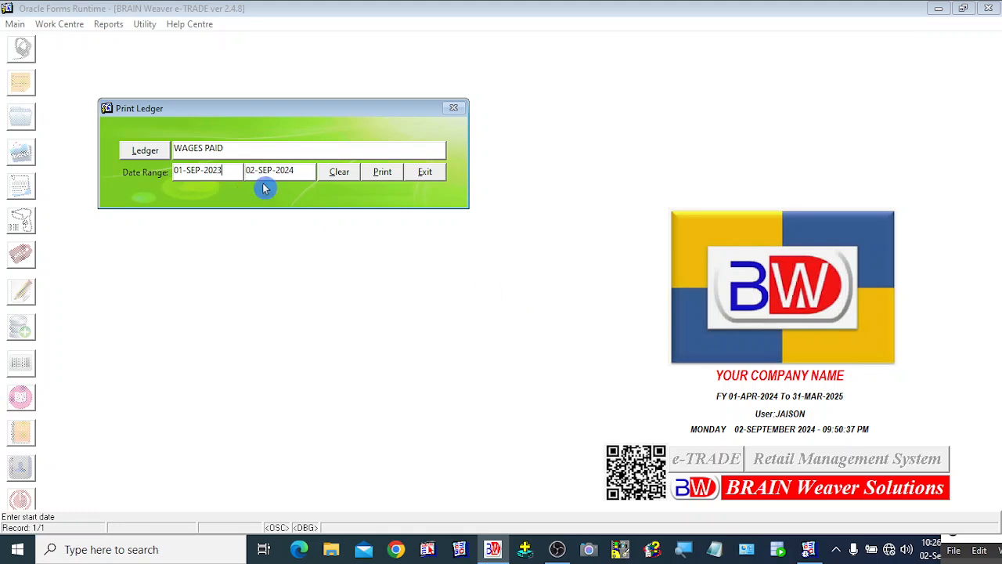
click(382, 179)
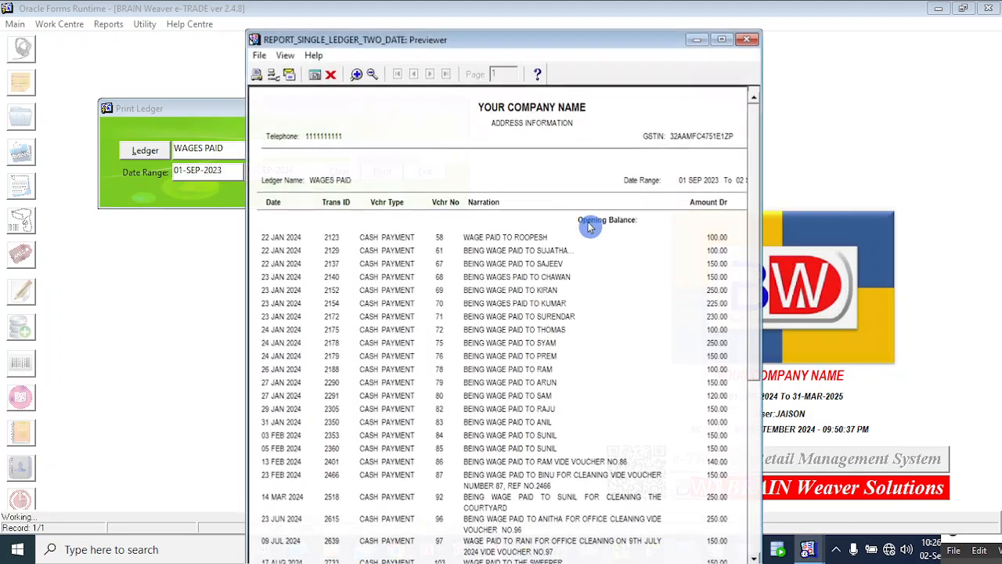
Step: Examine the enlarged WAGES PAID report from its first entry to the transaction total, and close the preview and the ledger printing form
click(722, 38)
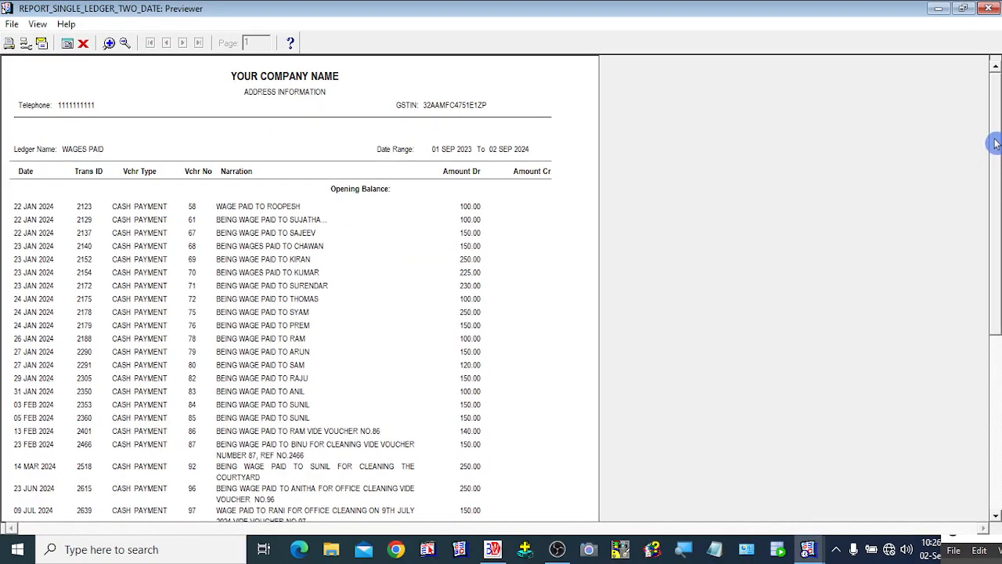
drag(996, 143, 998, 186)
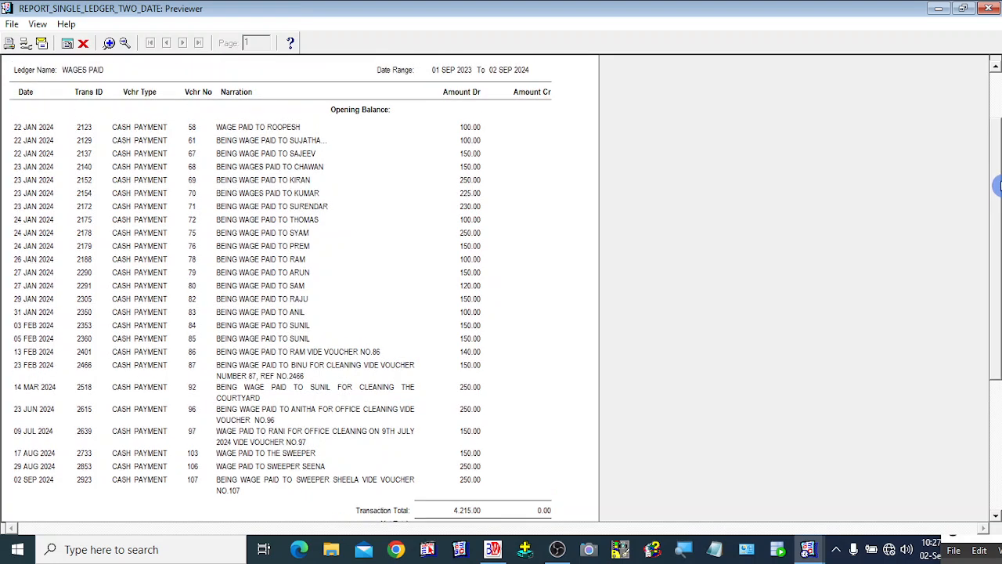
mouse_move(998, 185)
mouse_down()
mouse_move(991, 266)
mouse_move(992, 171)
mouse_move(992, 278)
mouse_move(991, 175)
mouse_up()
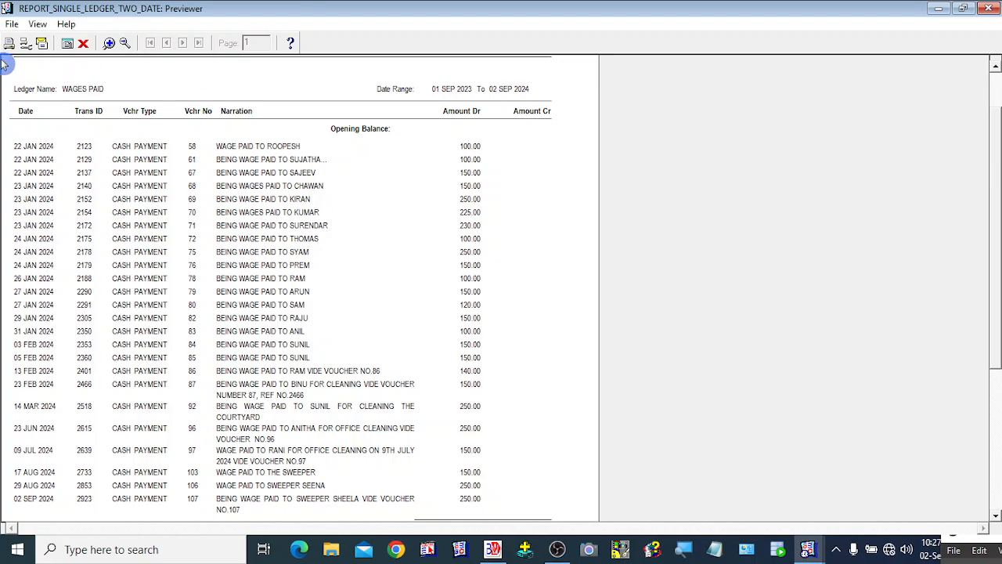
click(83, 43)
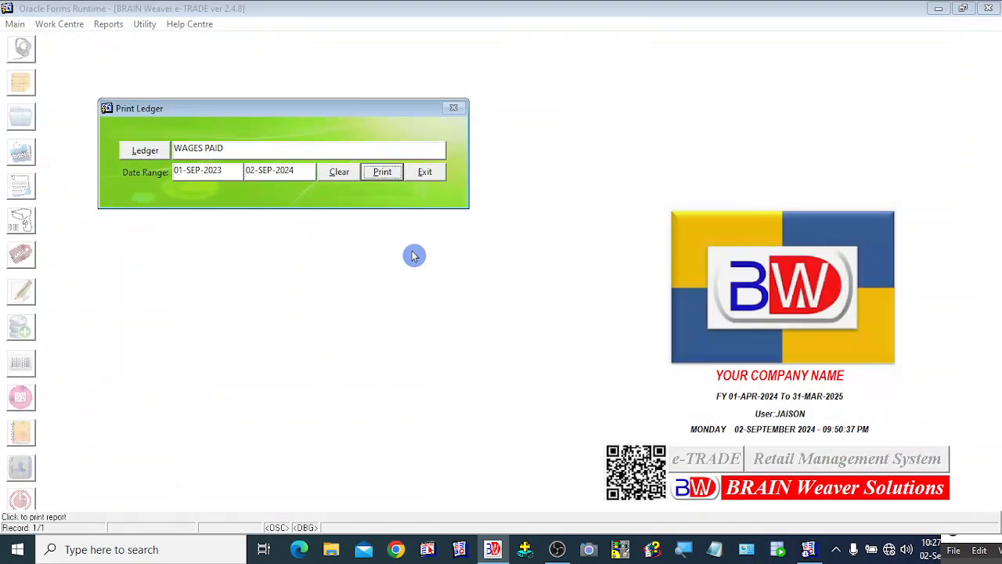
click(429, 179)
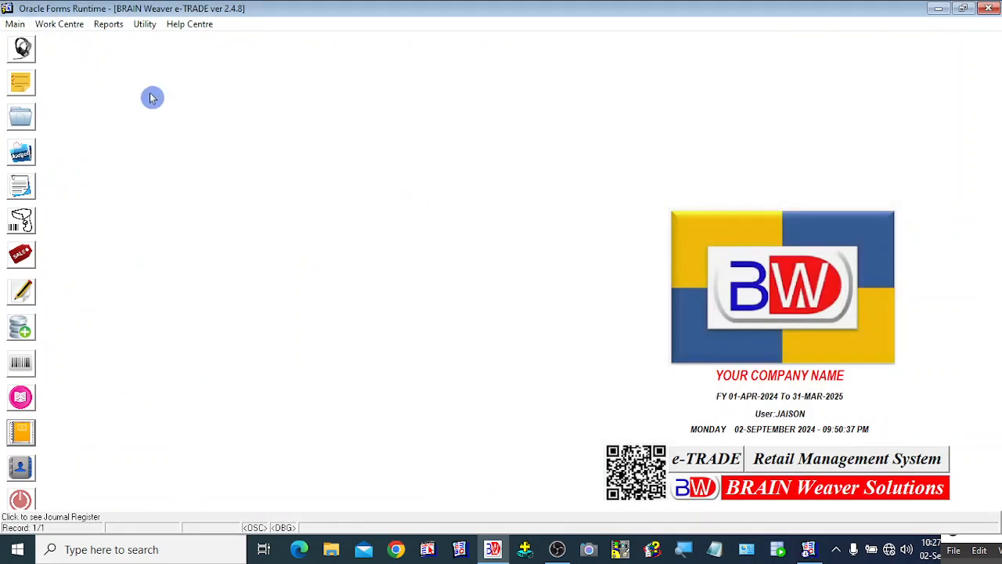
Step: Open the List of Accounts and filter the ledgers by the Indirect Expense group
key(alt+u)
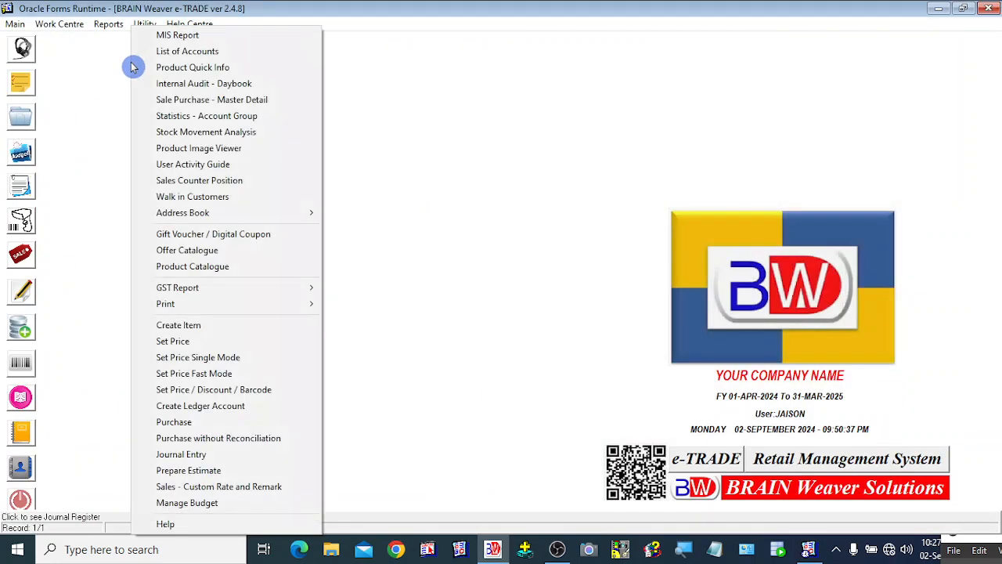
click(197, 53)
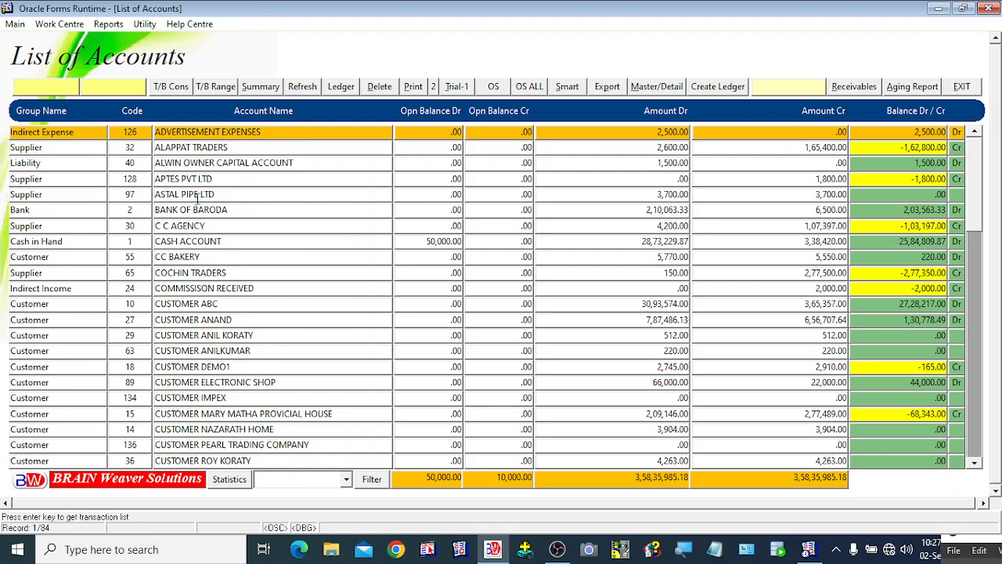
click(346, 478)
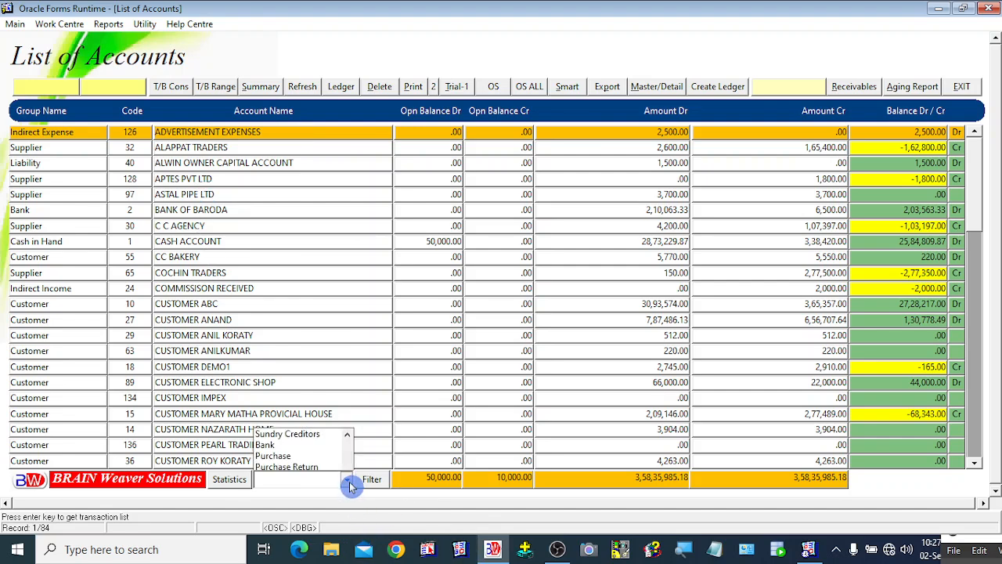
scroll(317, 444, up, 2)
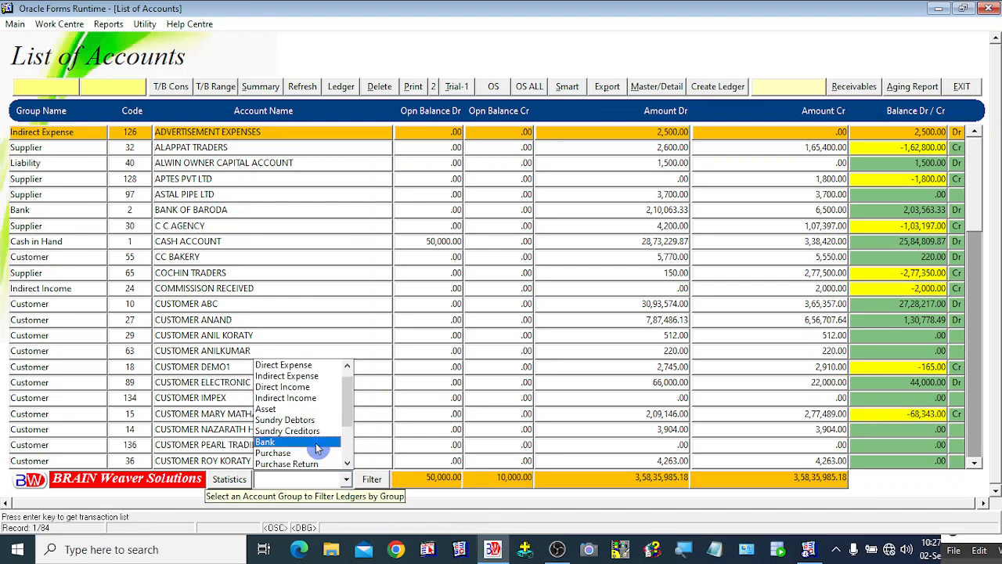
click(311, 378)
click(373, 487)
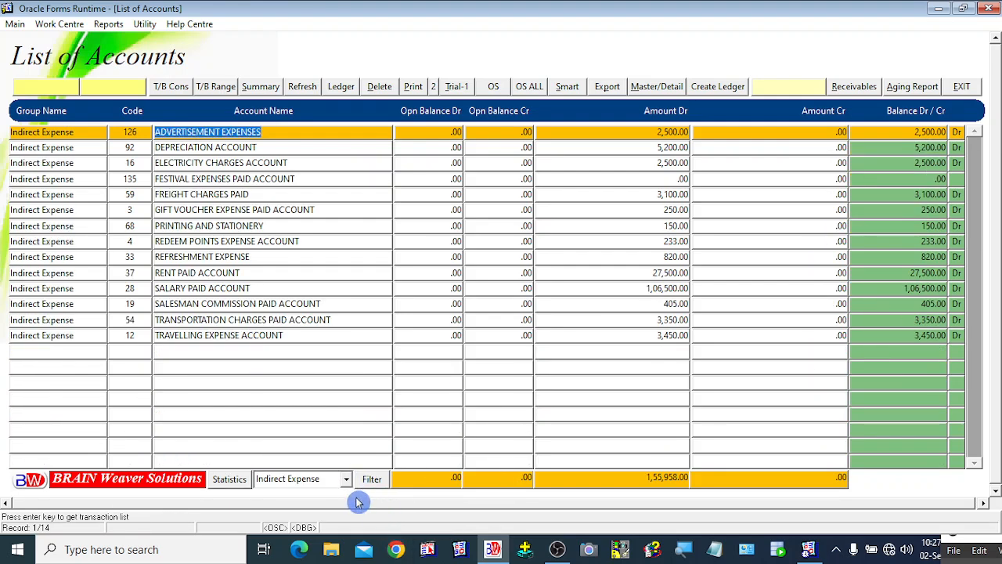
Step: Filter the List of Accounts by the Direct Expense group instead
click(346, 479)
scroll(319, 432, up, 2)
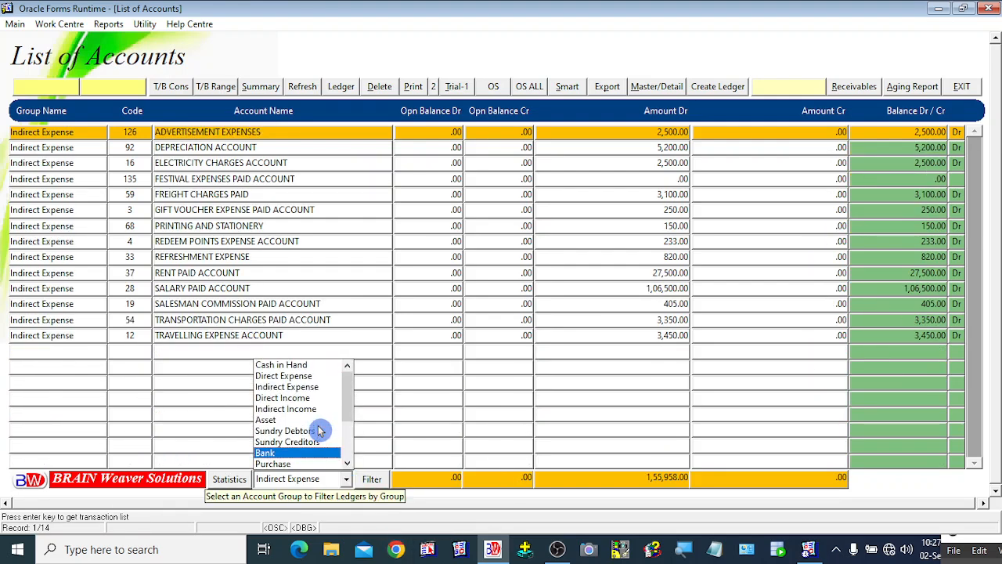
click(297, 377)
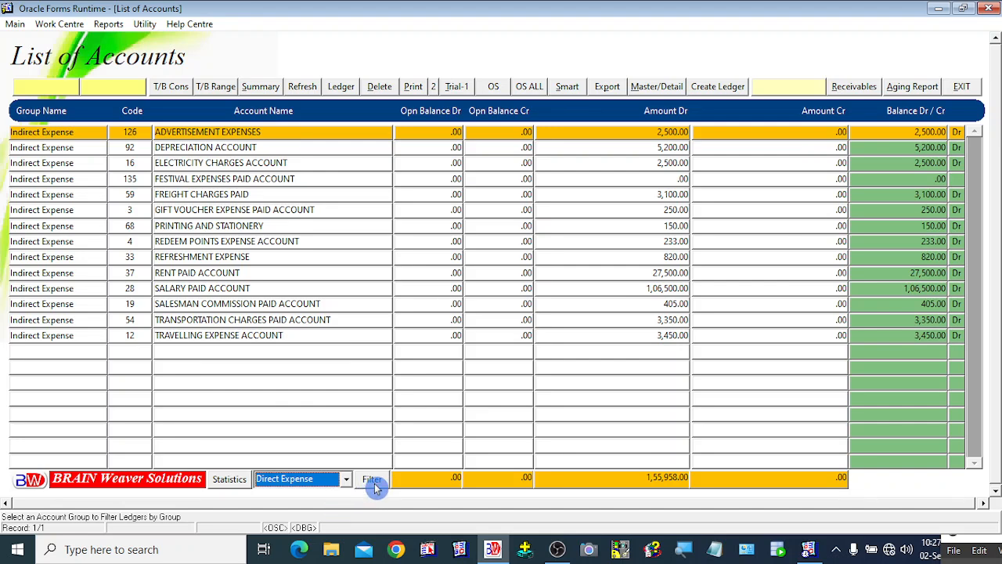
click(374, 483)
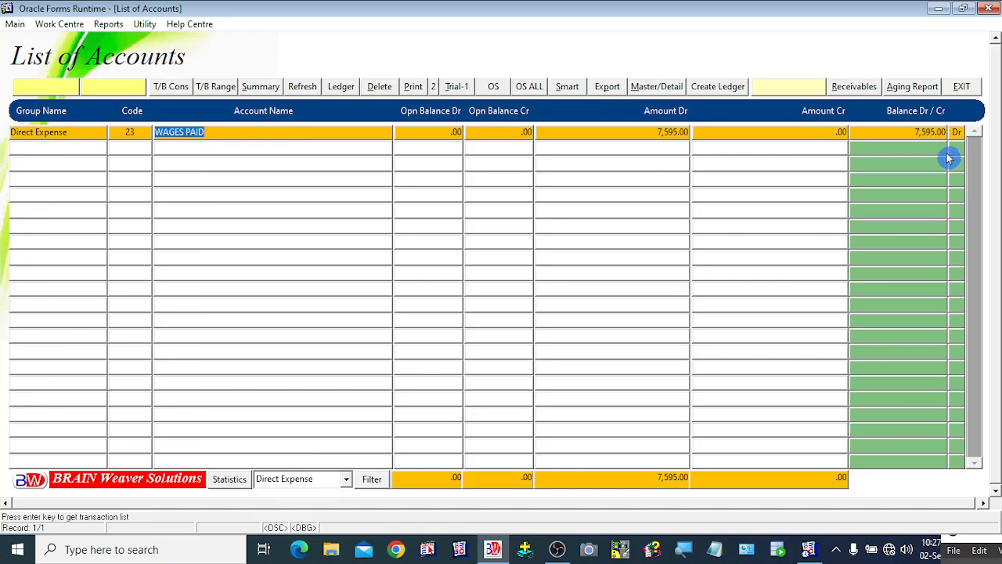
Step: List the WAGES PAID account's transactions, check the 02-SEP-24 cash payment with reference number 107, and close the list
click(211, 133)
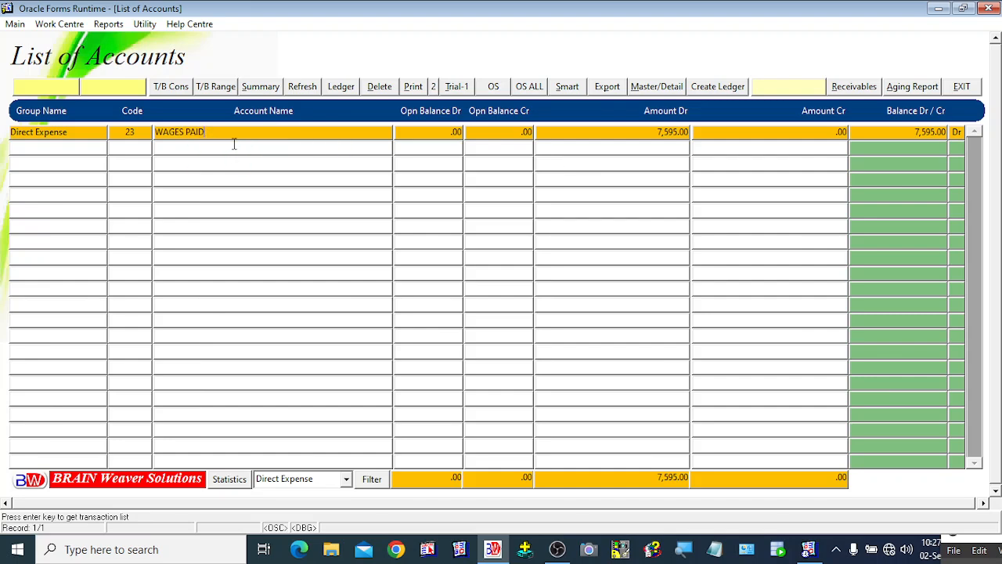
click(235, 145)
key(Return)
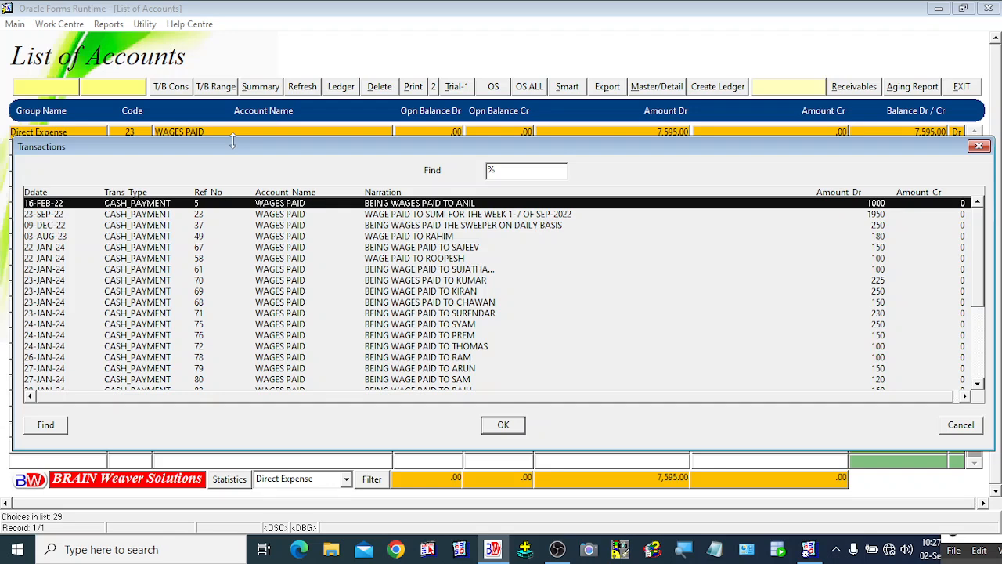
click(503, 425)
drag(508, 403, 638, 407)
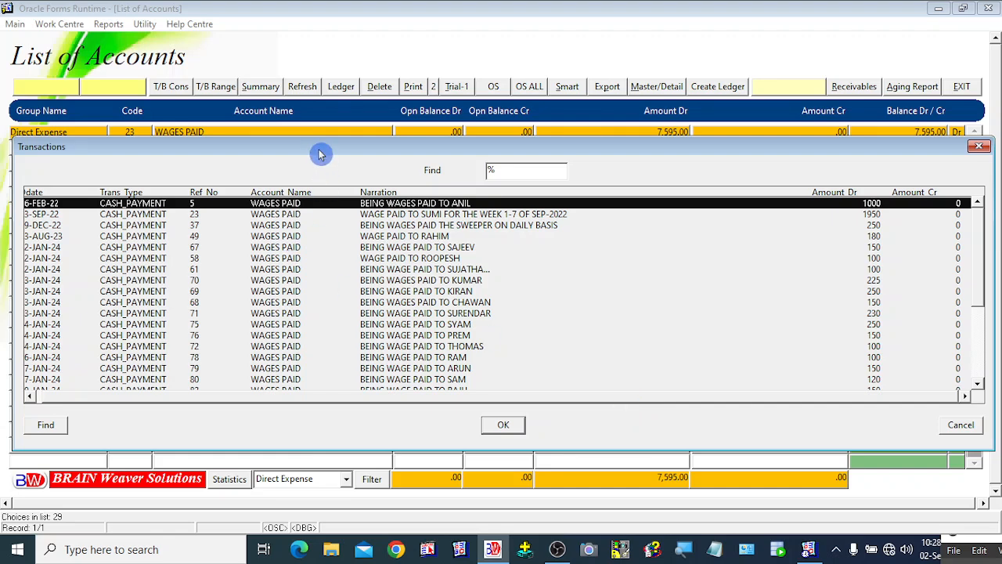
mouse_move(320, 149)
mouse_down()
mouse_move(326, 164)
mouse_move(319, 153)
mouse_up()
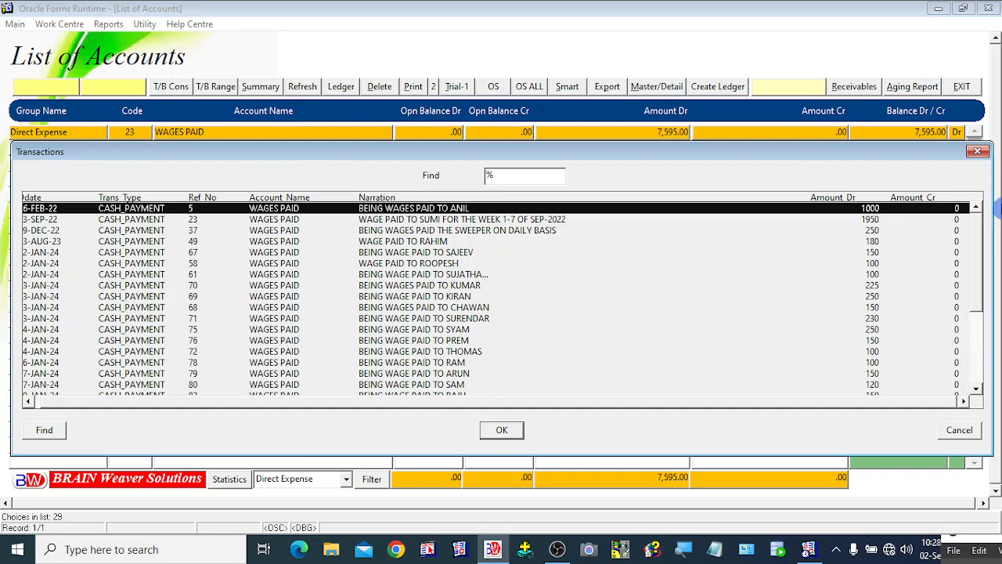
drag(973, 258, 977, 399)
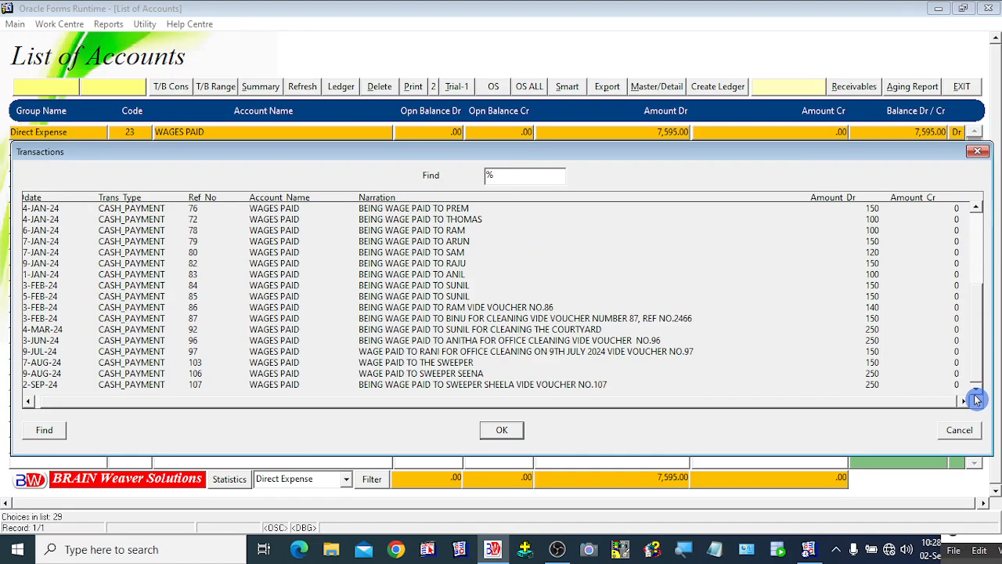
click(165, 385)
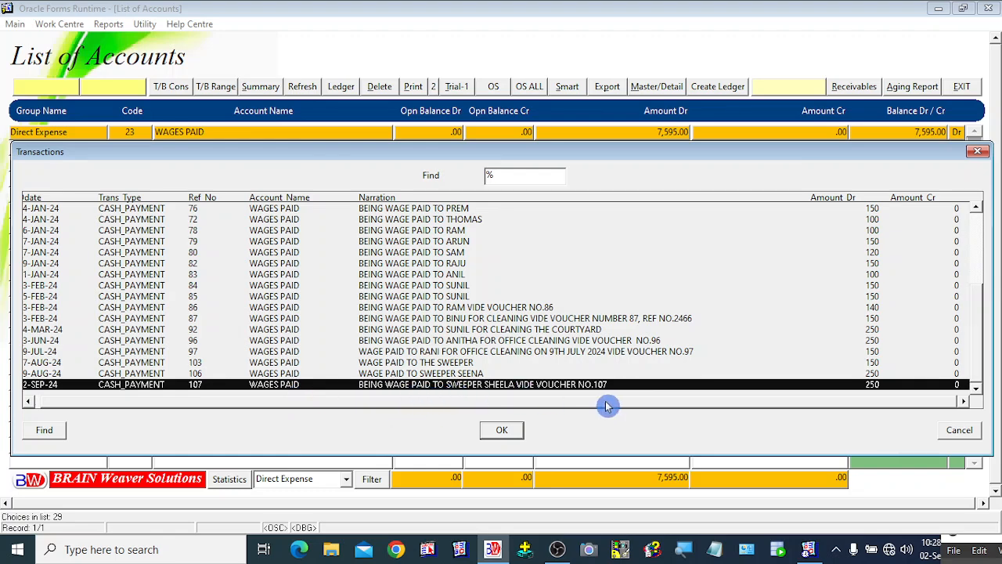
click(969, 429)
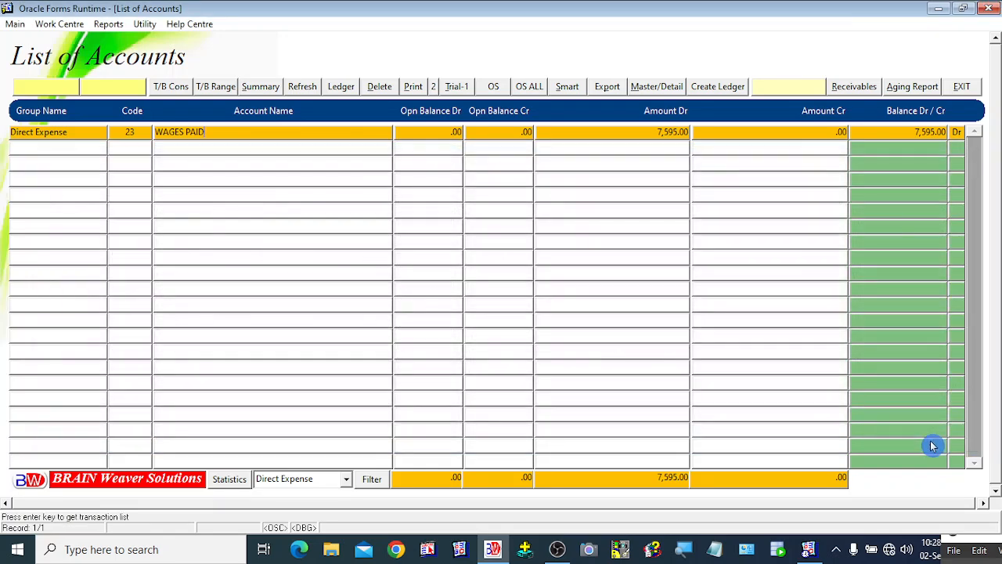
Step: Filter the List of Accounts by the Customer group
click(345, 479)
scroll(328, 460, up, 1)
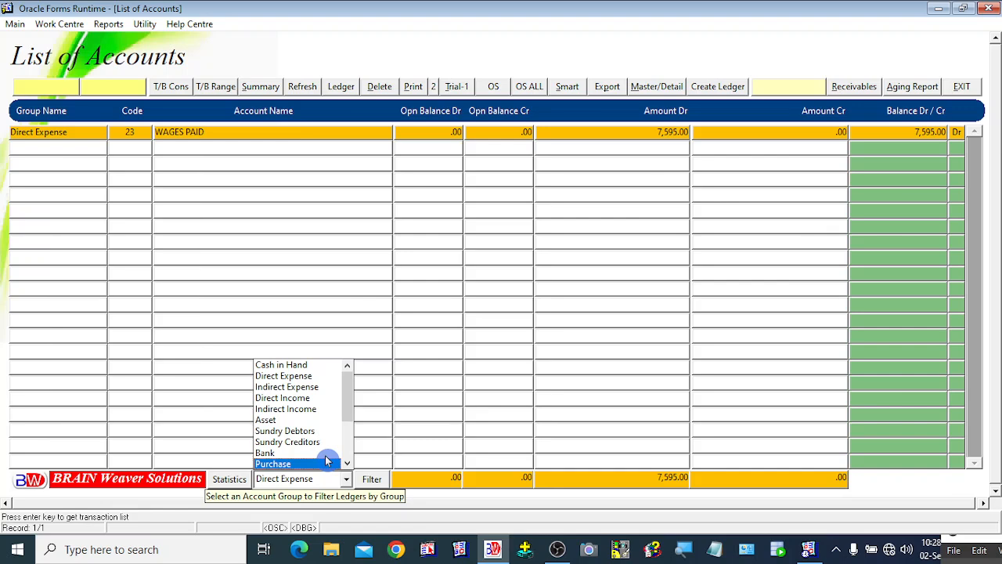
drag(349, 409, 355, 469)
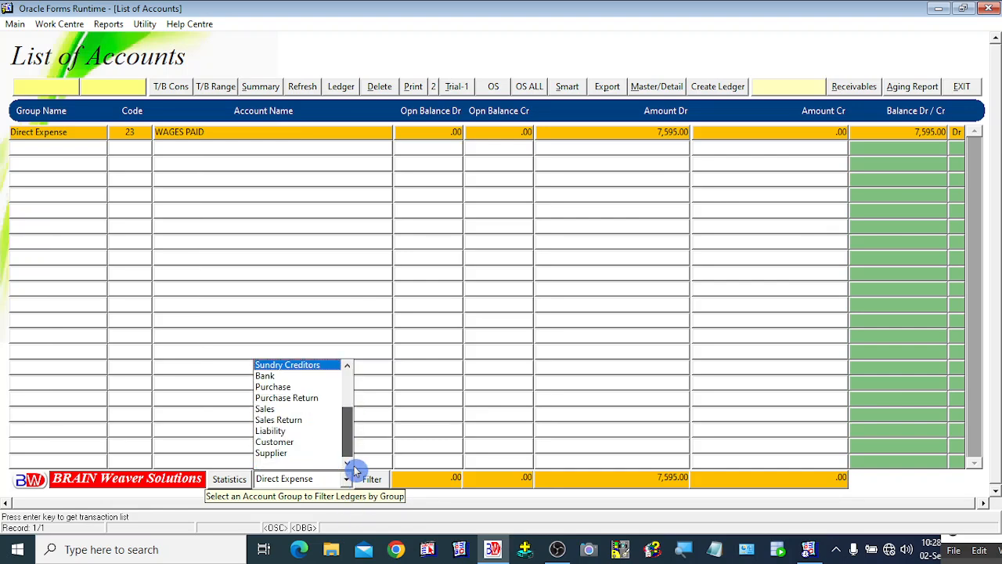
click(278, 442)
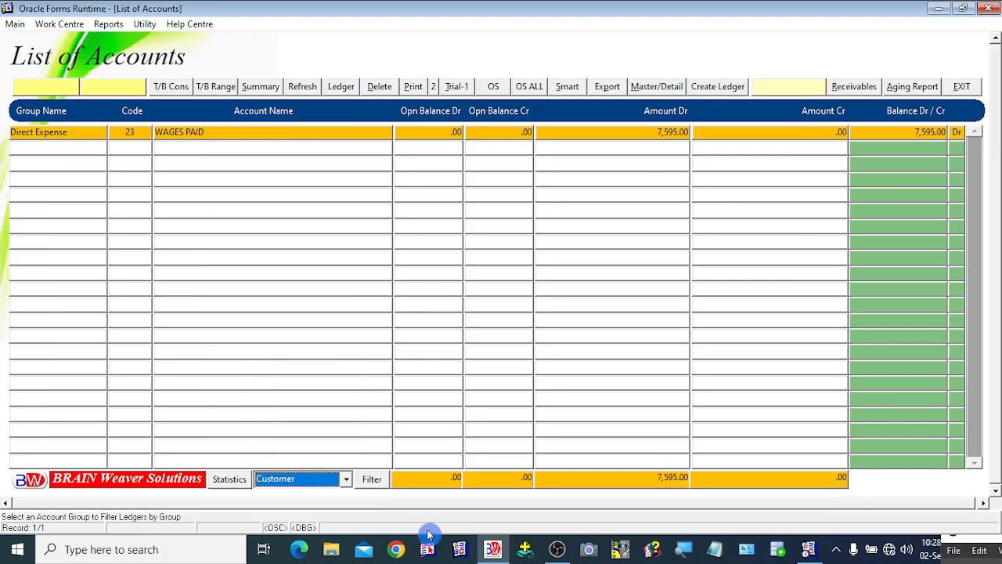
click(372, 484)
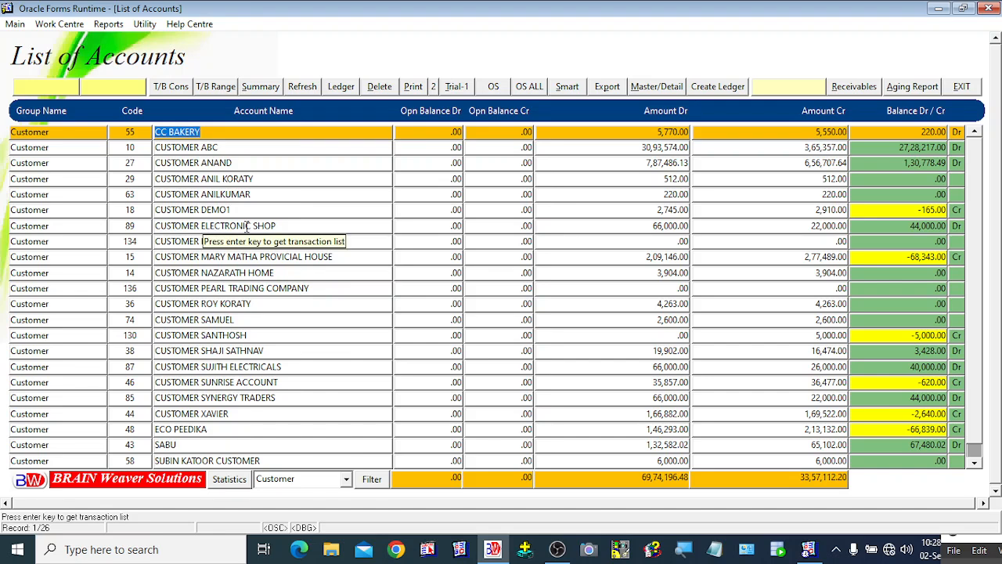
Step: Check the customer accounts' debit and credit balances, including CC BAKERY, and leave the List of Accounts
click(222, 164)
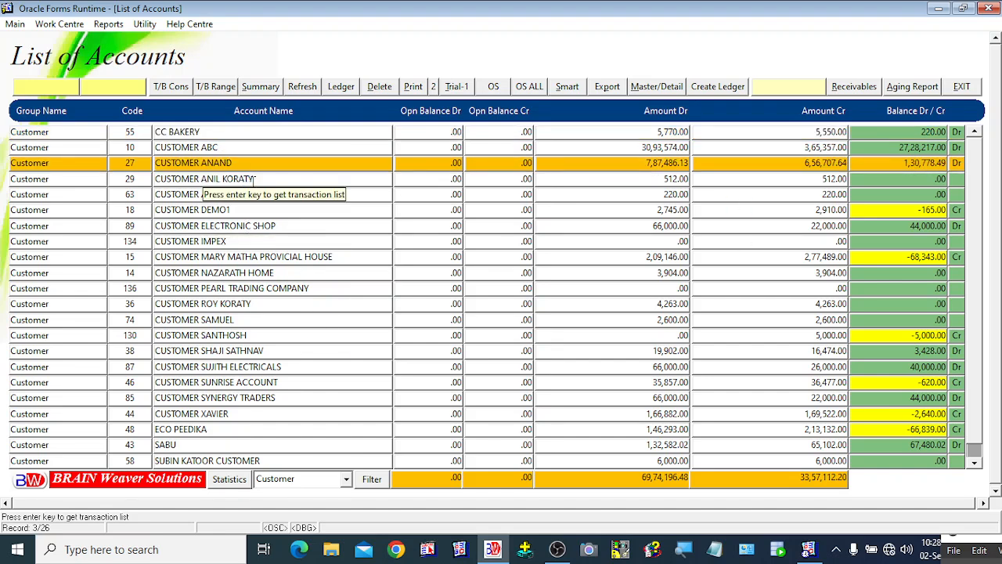
click(254, 179)
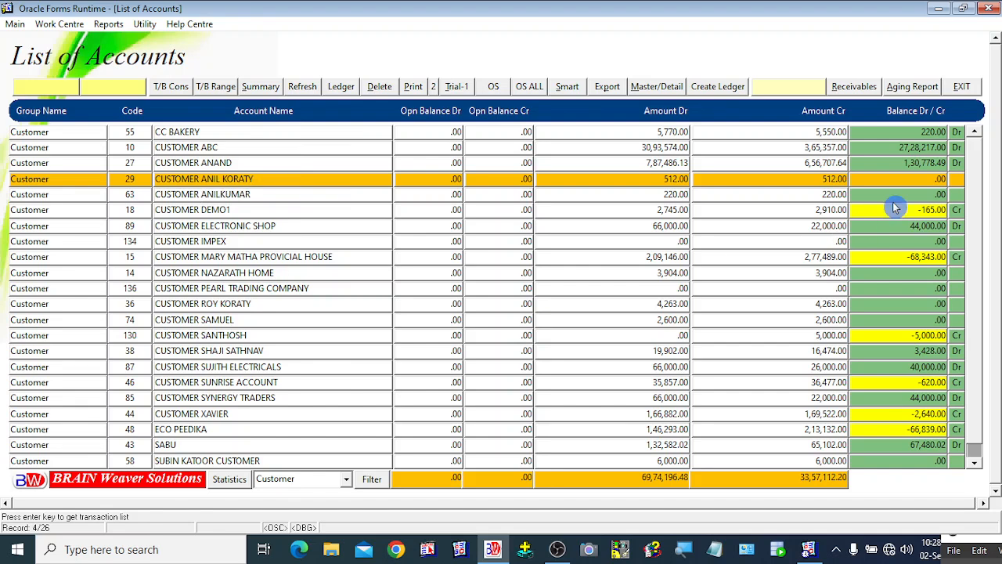
click(264, 132)
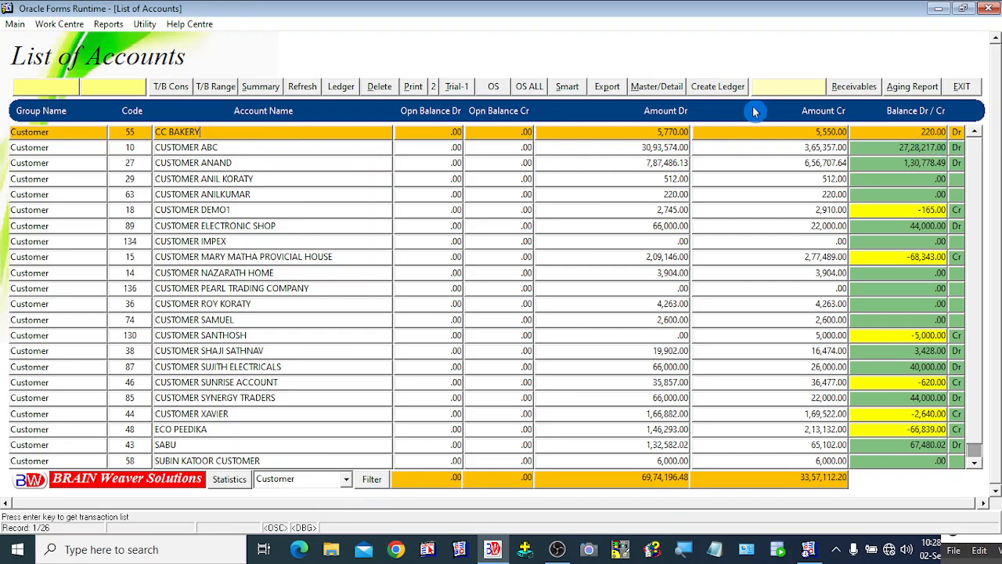
click(962, 88)
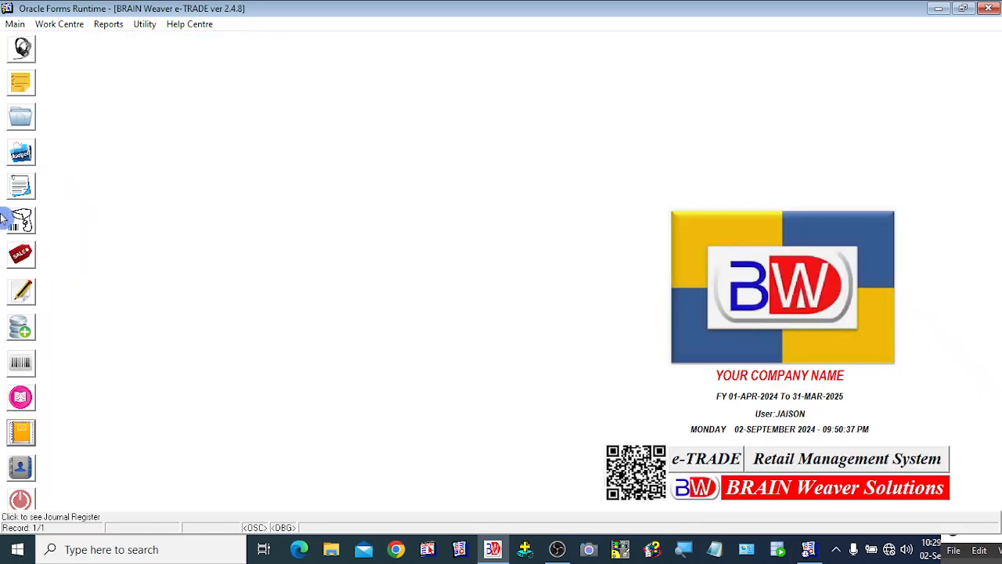
Step: Start a new Journal Master voucher of type CASH_RECEIPT dated 02-SEP-2024 with the GENERAL cost centre
click(20, 335)
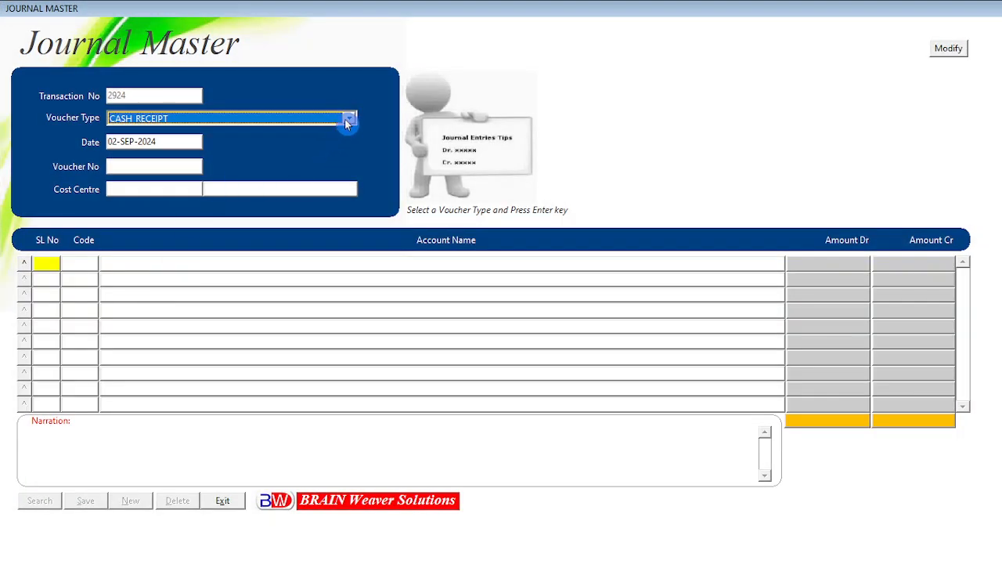
click(347, 119)
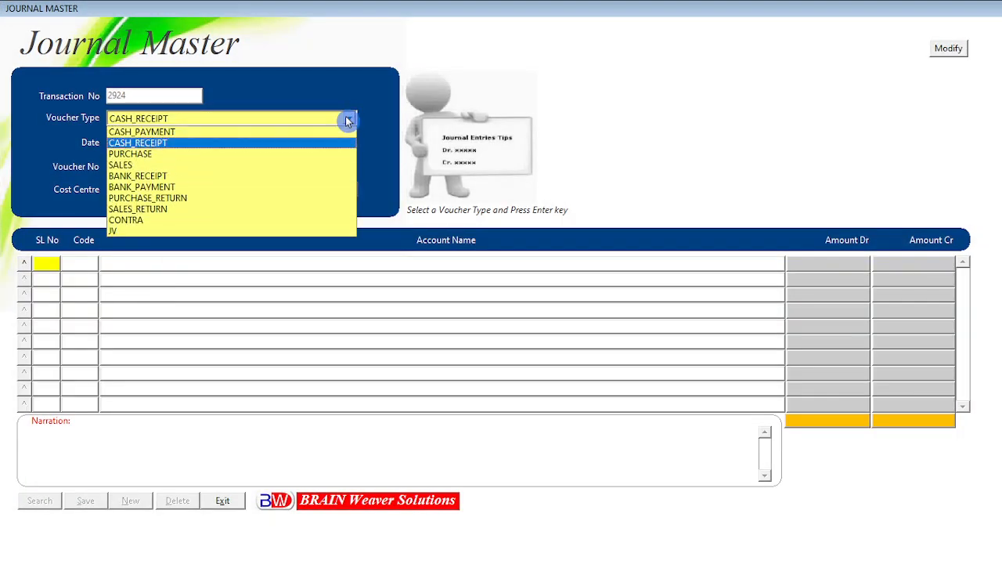
key(Up)
key(Return)
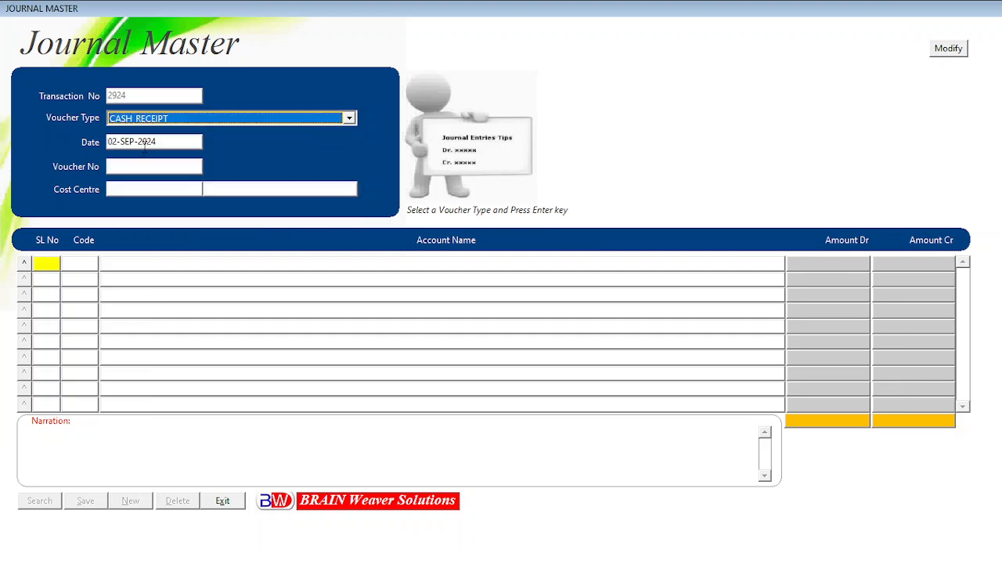
key(Return)
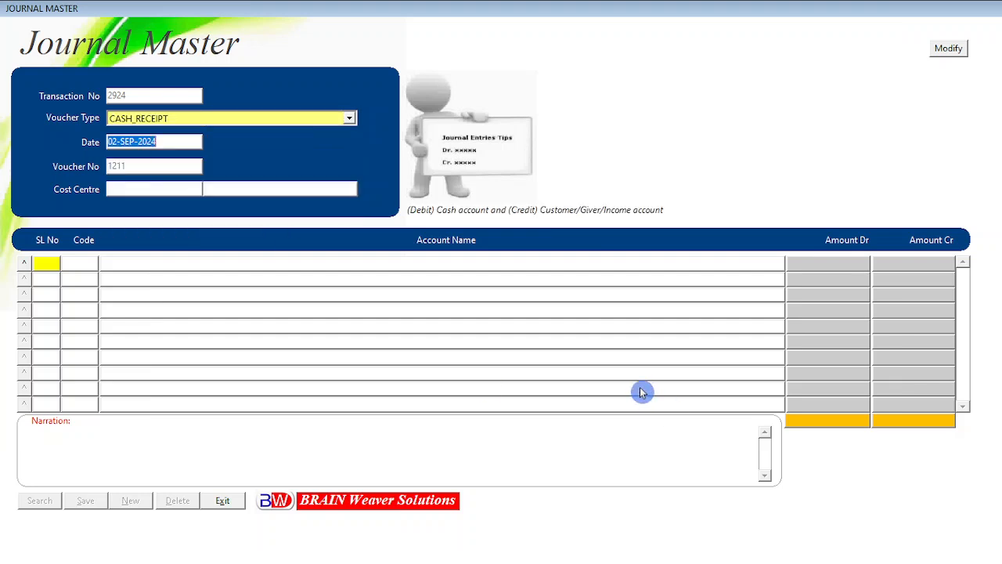
key(Return)
key(Down)
key(Down)
key(Down)
key(Return)
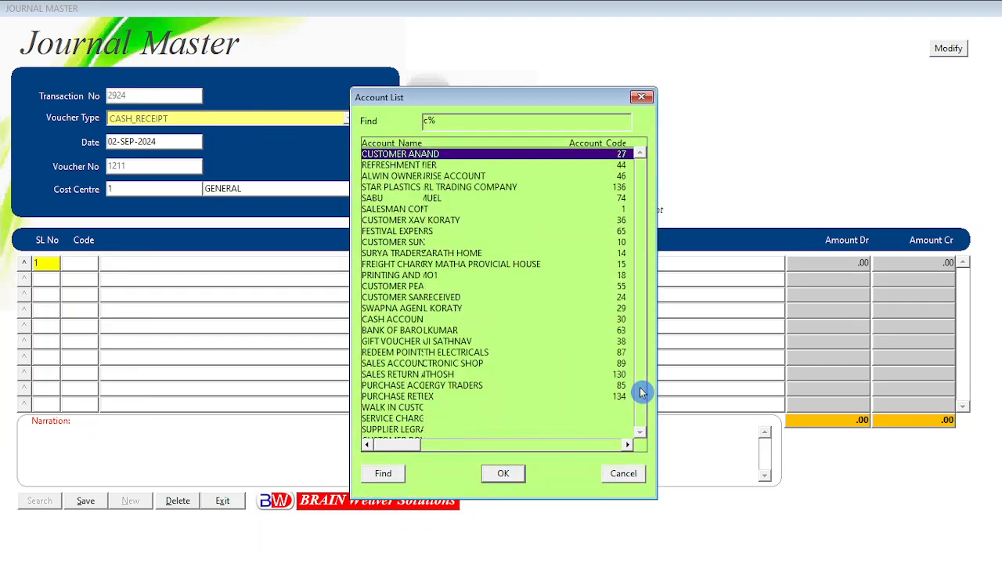
Step: Enter CASH ACCOUNT as the voucher's first line with a debit amount of 220
text(caSH ACCOUNT)
key(Return)
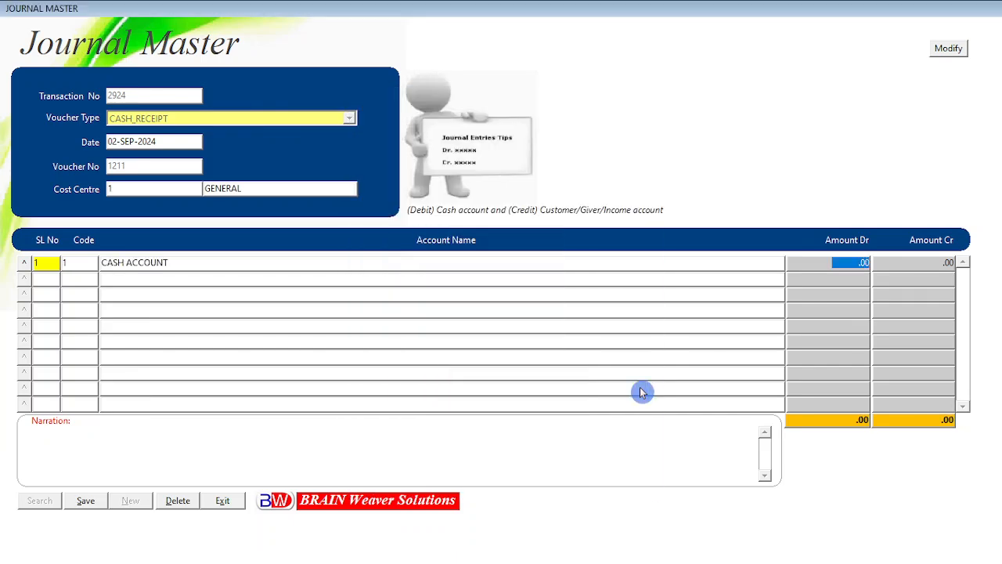
text(220)
key(Return)
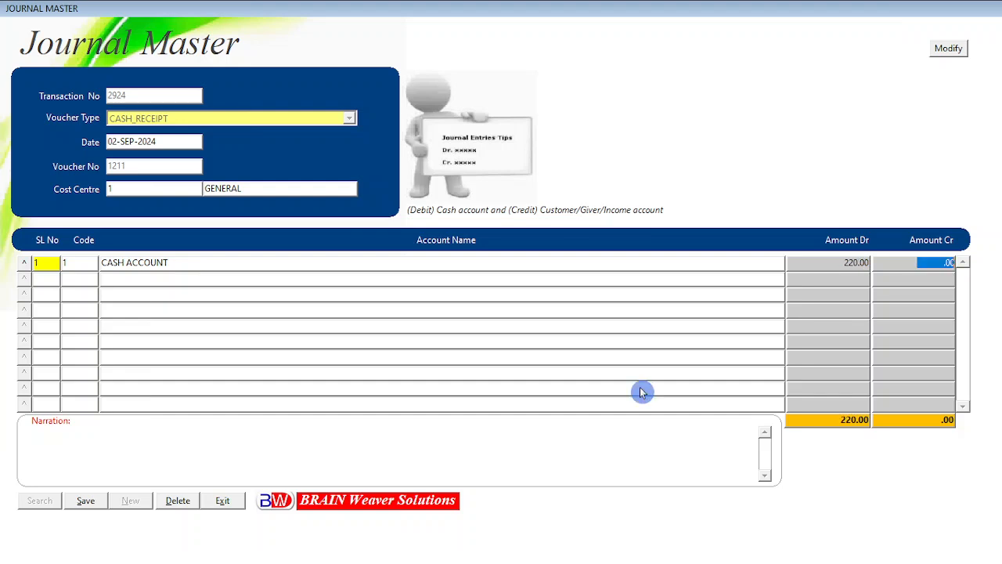
Step: Enter CC BAKERY as the voucher's second line with a credit amount of 220
key(Return)
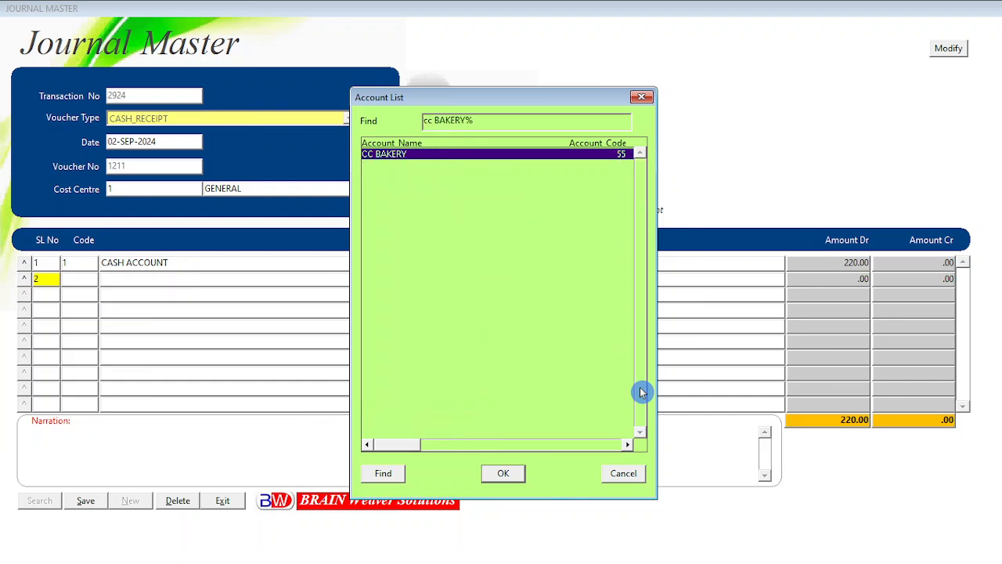
key(Return)
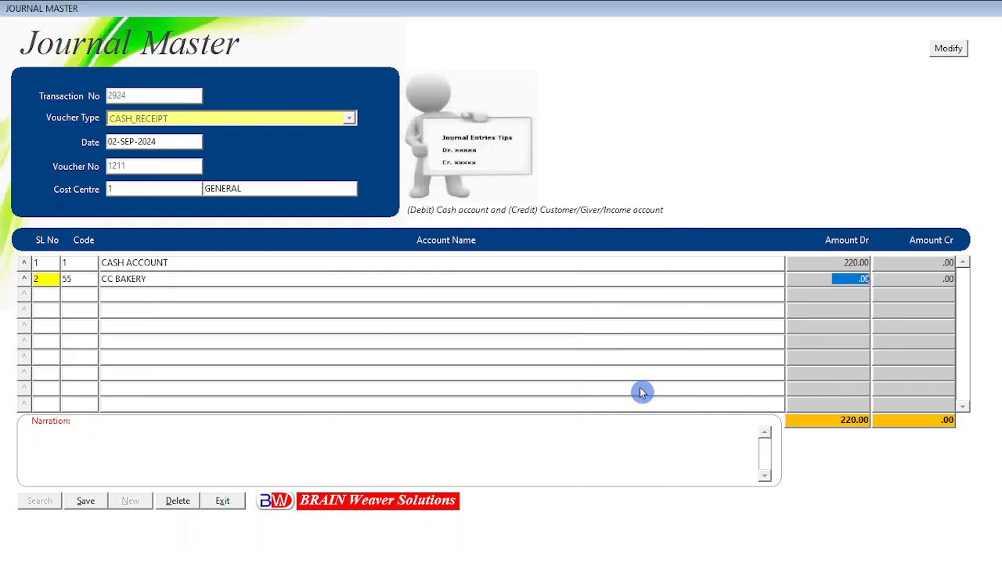
key(Return)
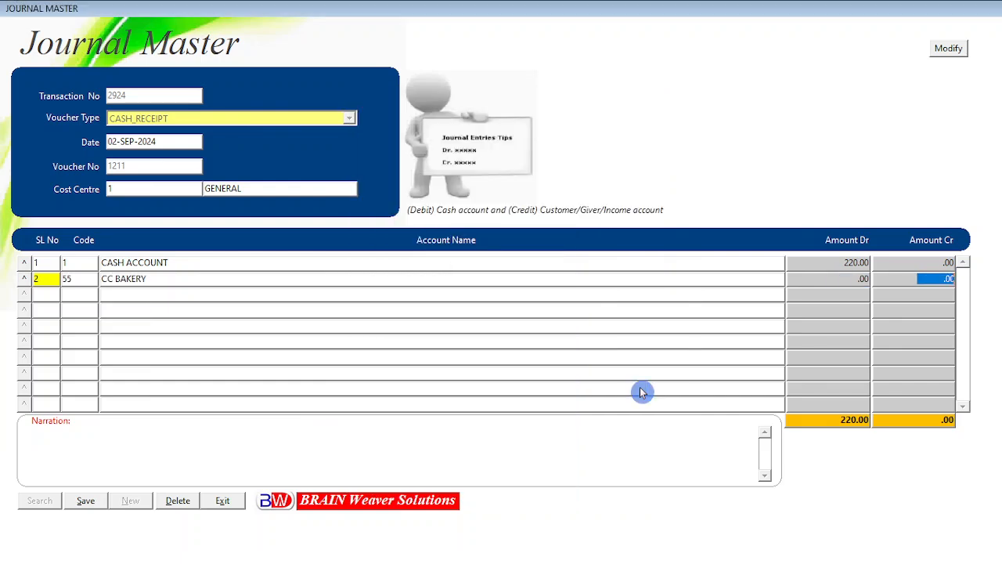
text(220)
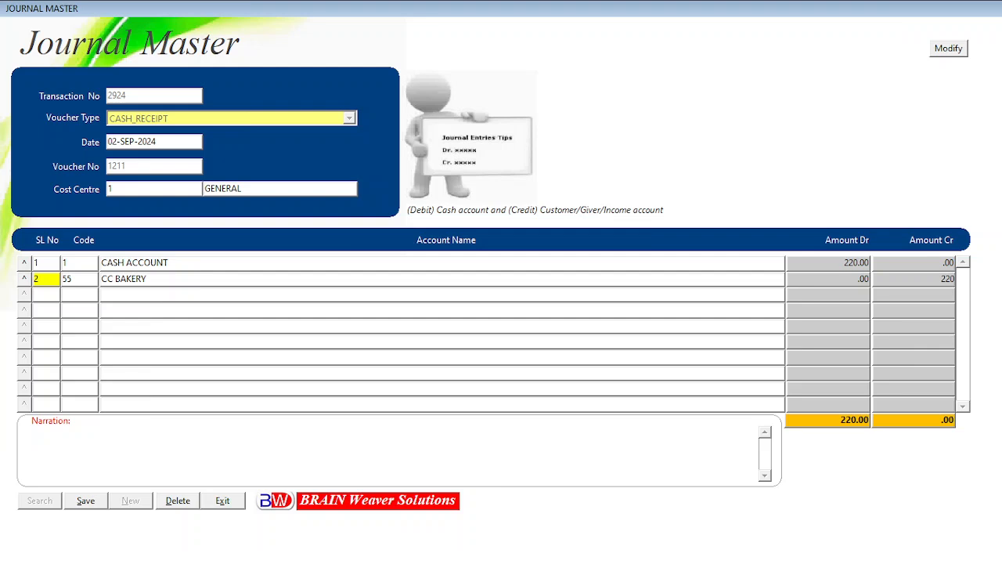
key(Return)
key(Return)
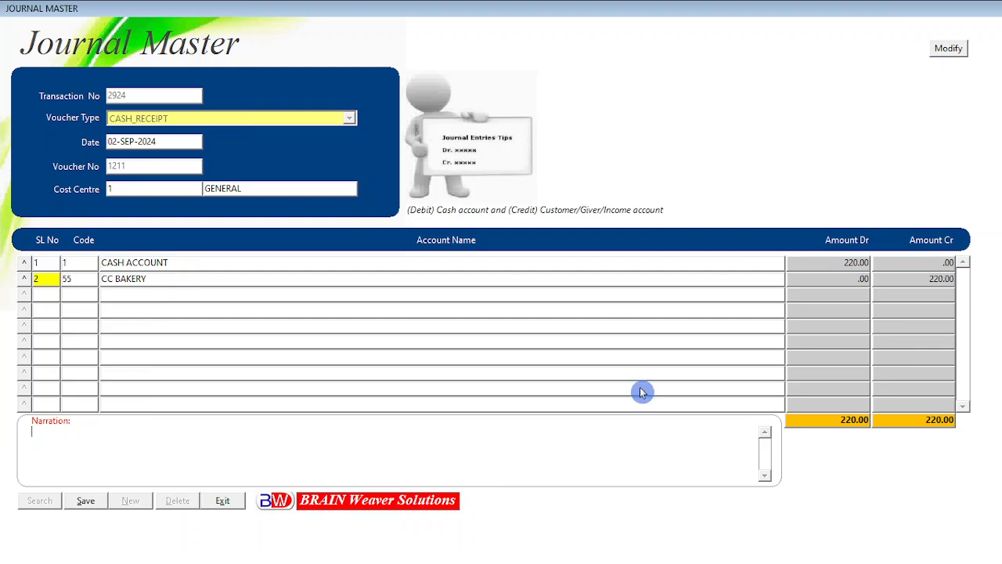
Step: Enter the narration "BEING CASH RECEIVED FROM CUSTOMER CC BAKERY VIDE RECEIPT VOUCHER NO.1211", then save and close the voucher
text(BE)
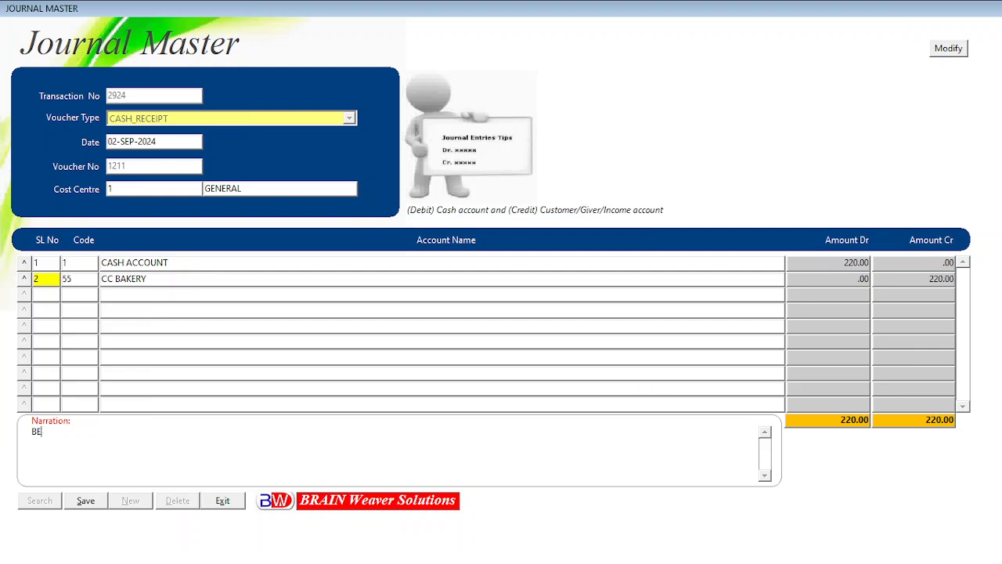
text(ING CASH RECEIVED FRO)
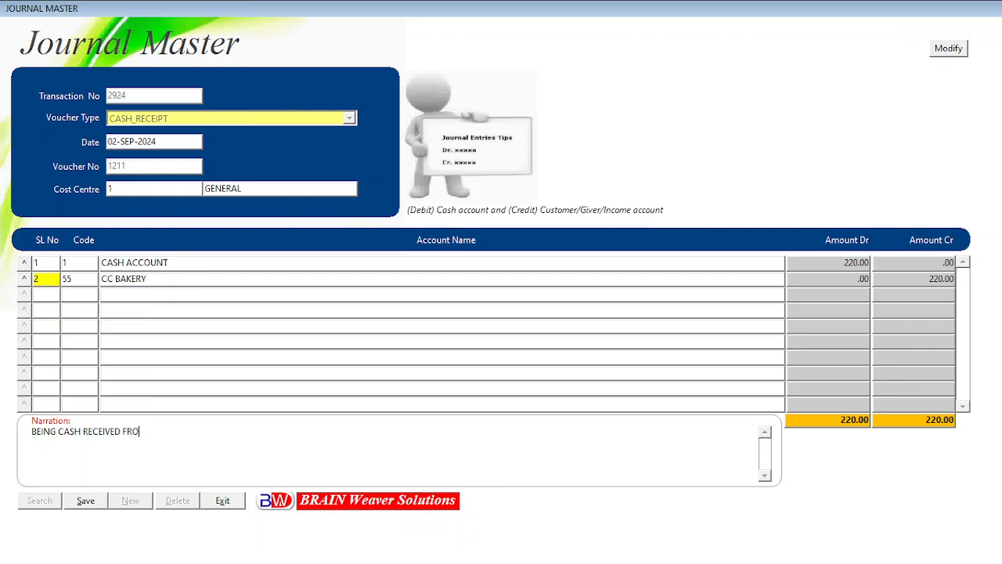
text(M CUSTOMER CC BAKERY)
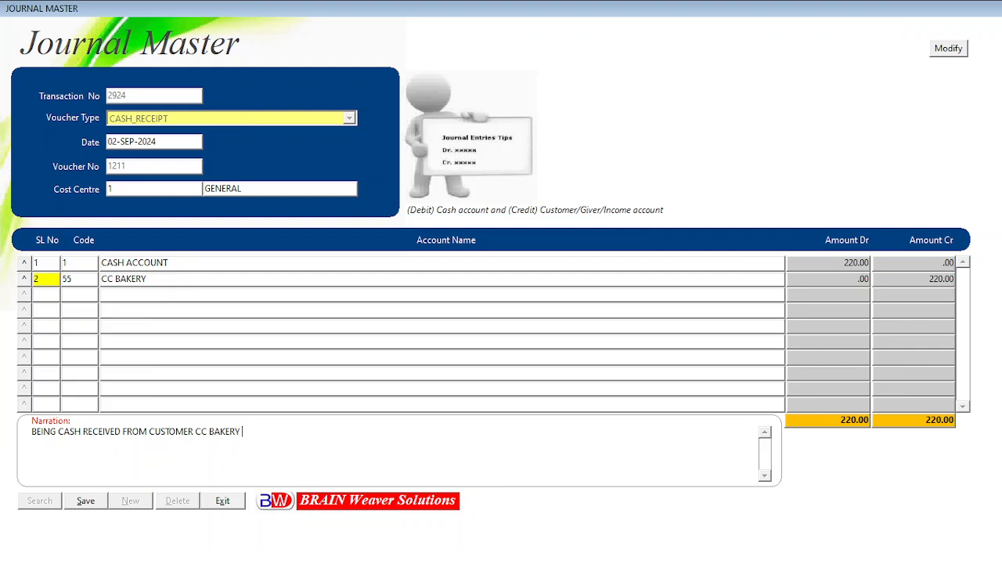
text( VIDE RECEIPT VO)
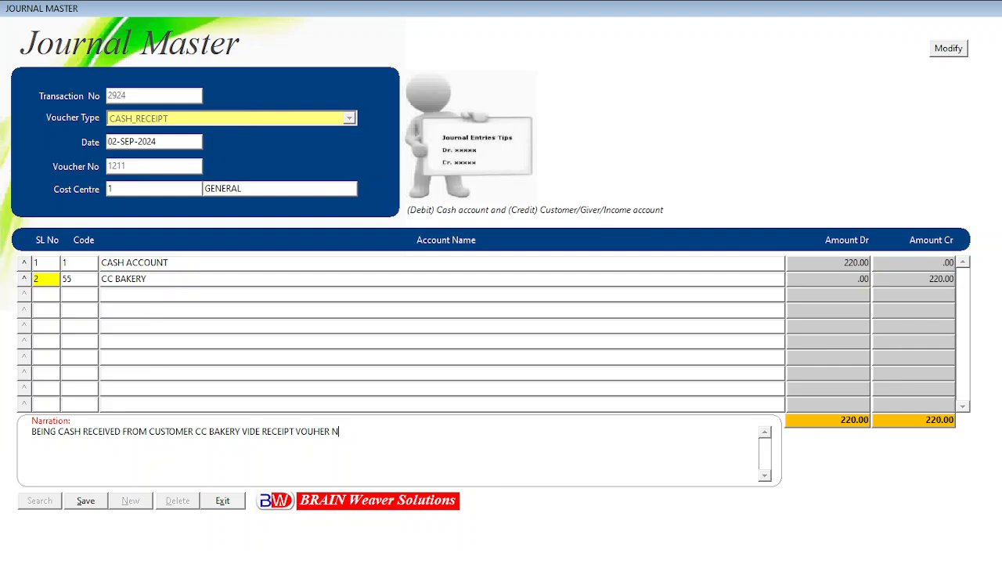
text(CHER NO.1211)
click(96, 509)
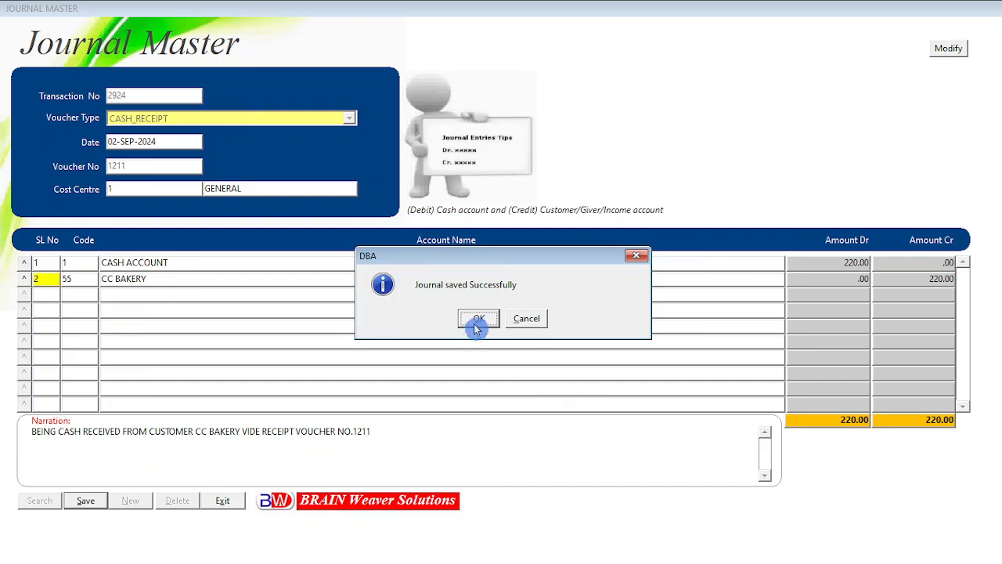
click(476, 319)
click(224, 502)
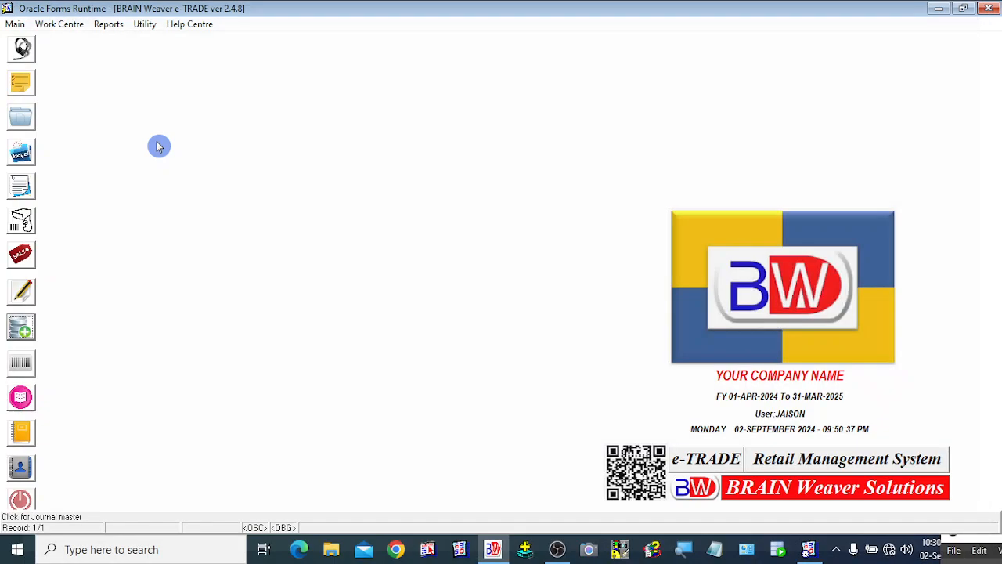
Step: Open the List of Accounts filtered by the Customer group and check the balance of CC BAKERY
right_click(121, 74)
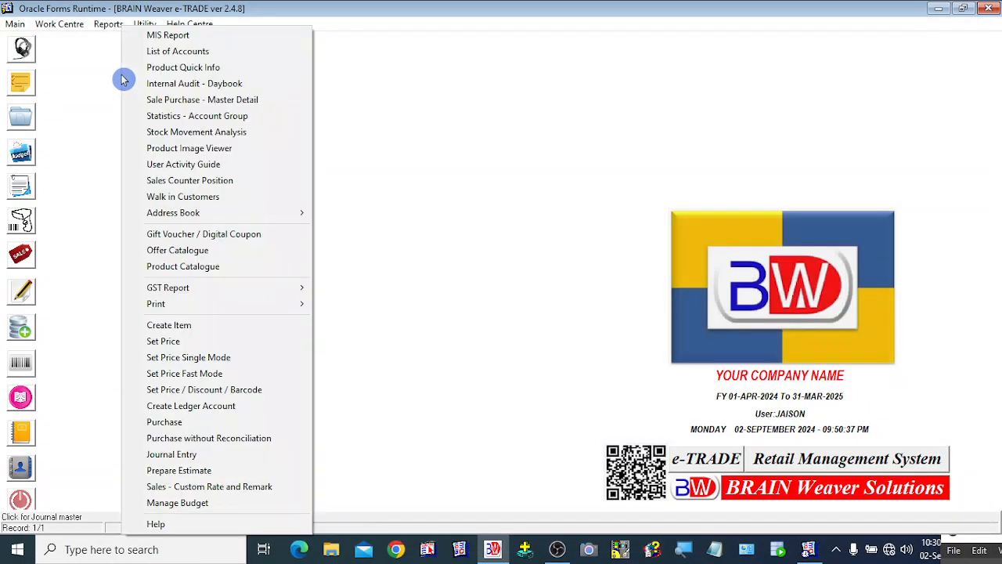
click(167, 55)
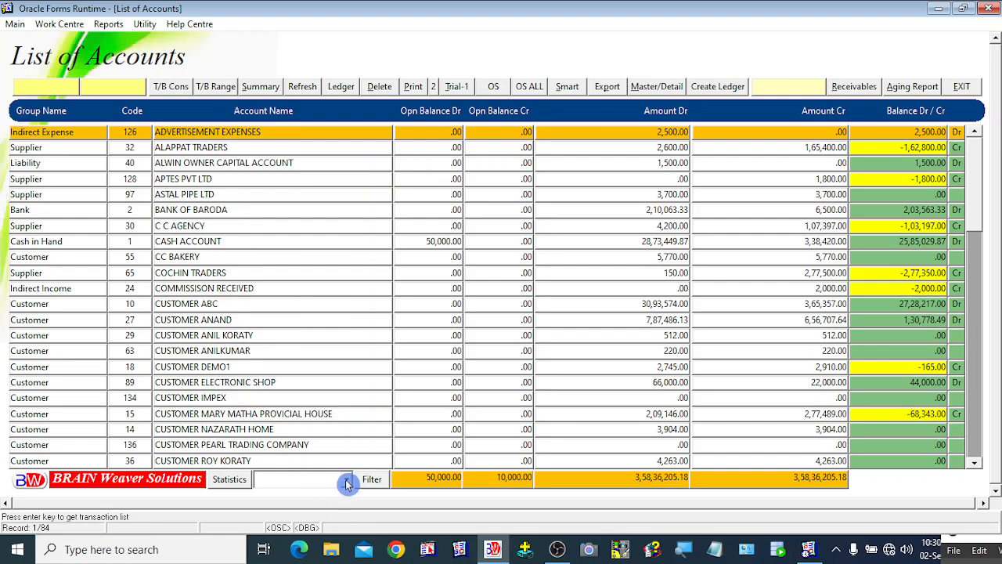
click(346, 479)
click(291, 443)
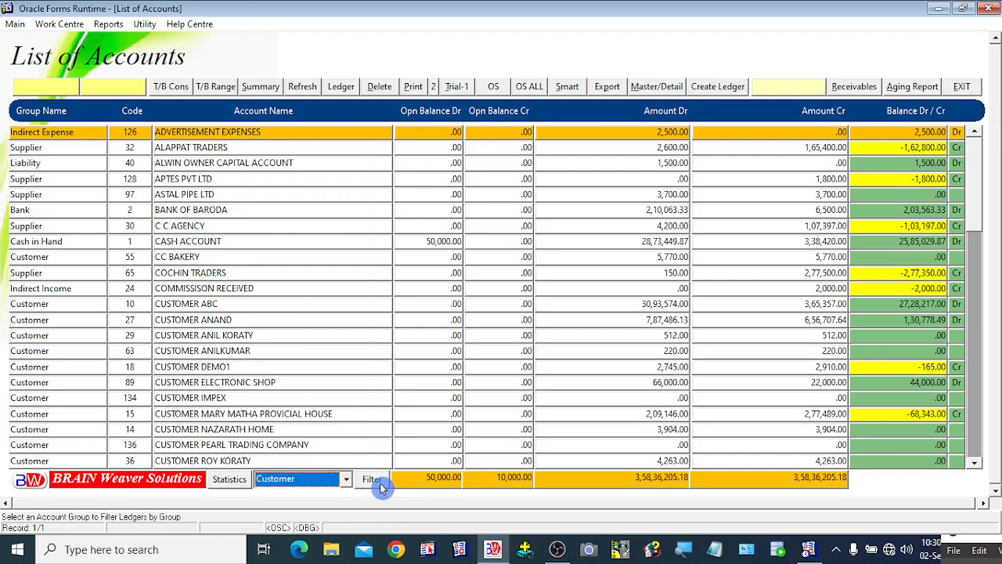
click(372, 479)
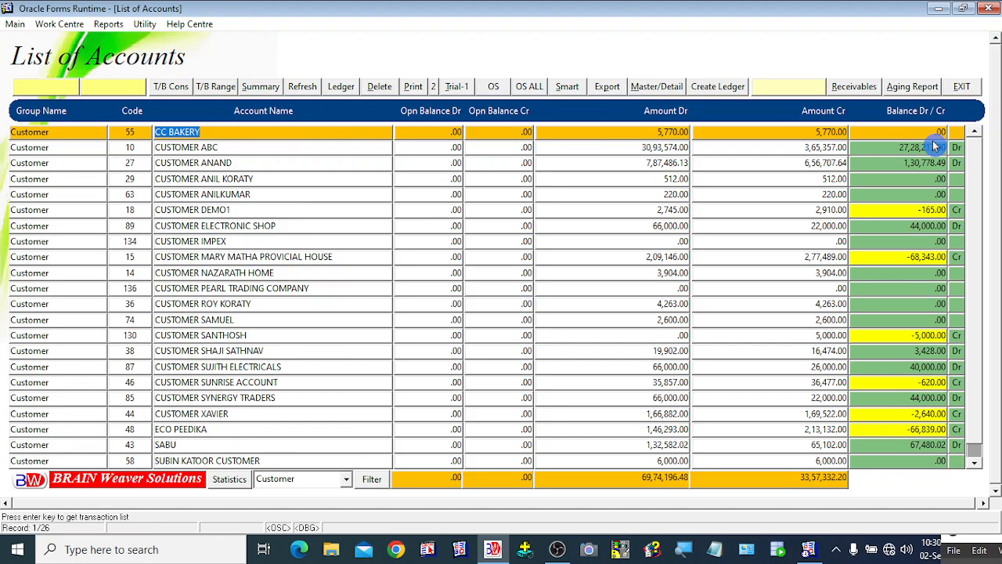
click(968, 92)
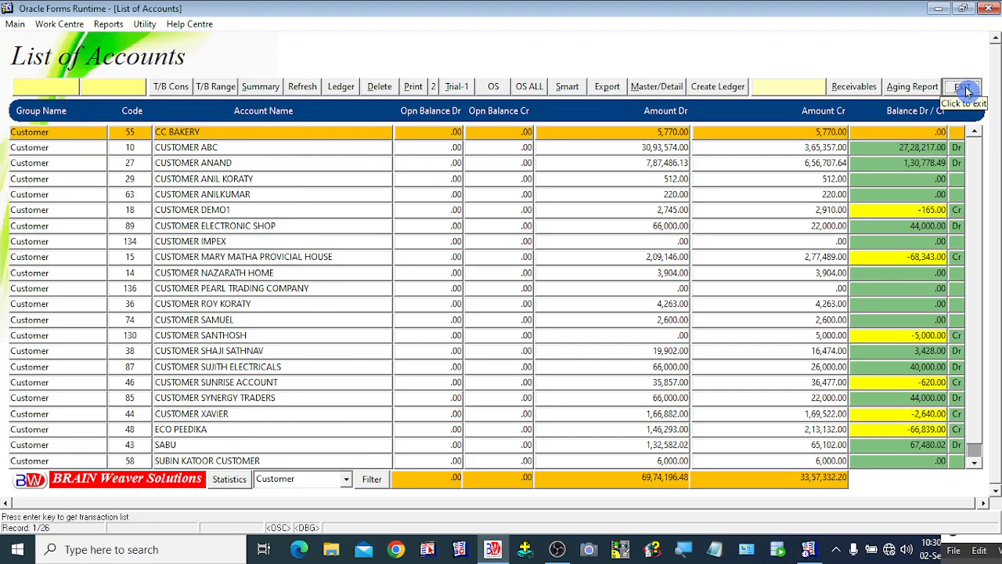
Step: Filter the List of Accounts by the Supplier group
click(349, 485)
click(297, 452)
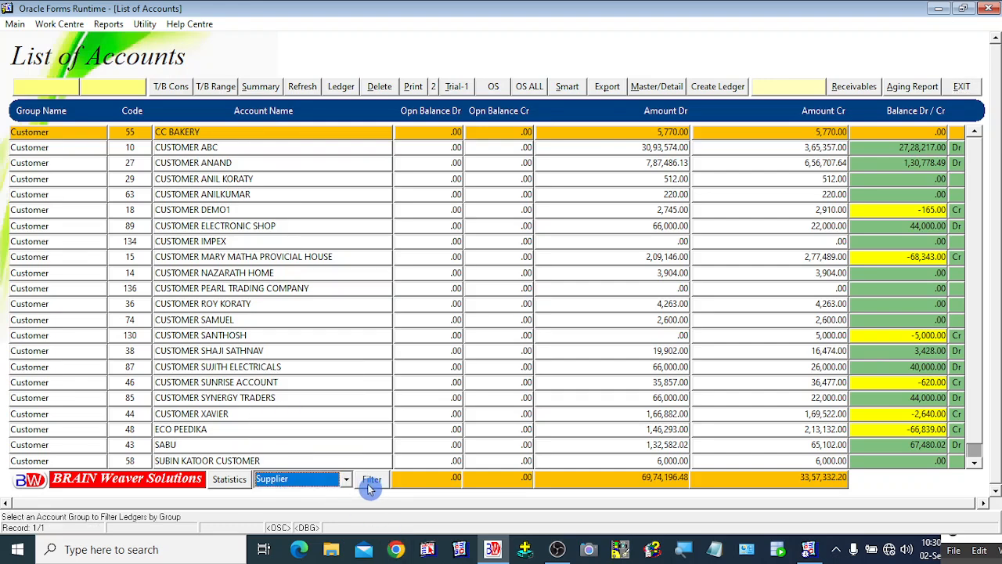
click(371, 480)
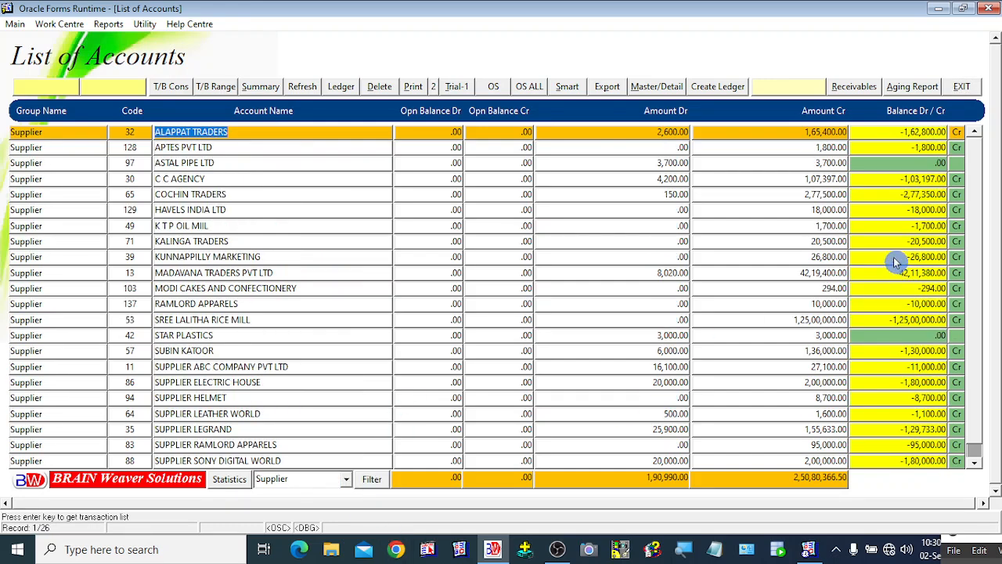
Step: Review the transactions of supplier APTES PVT LTD and leave the List of Accounts
click(192, 148)
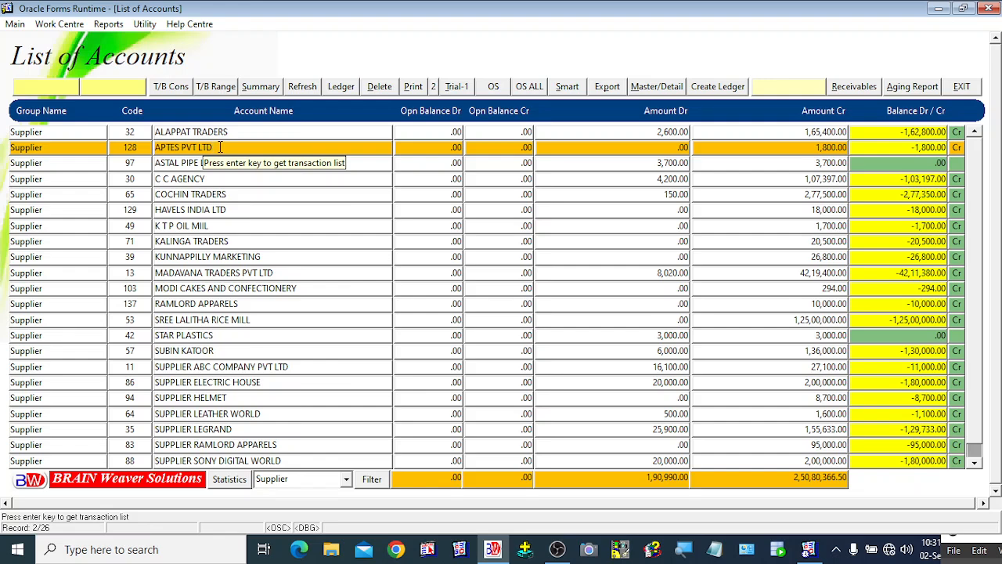
key(Return)
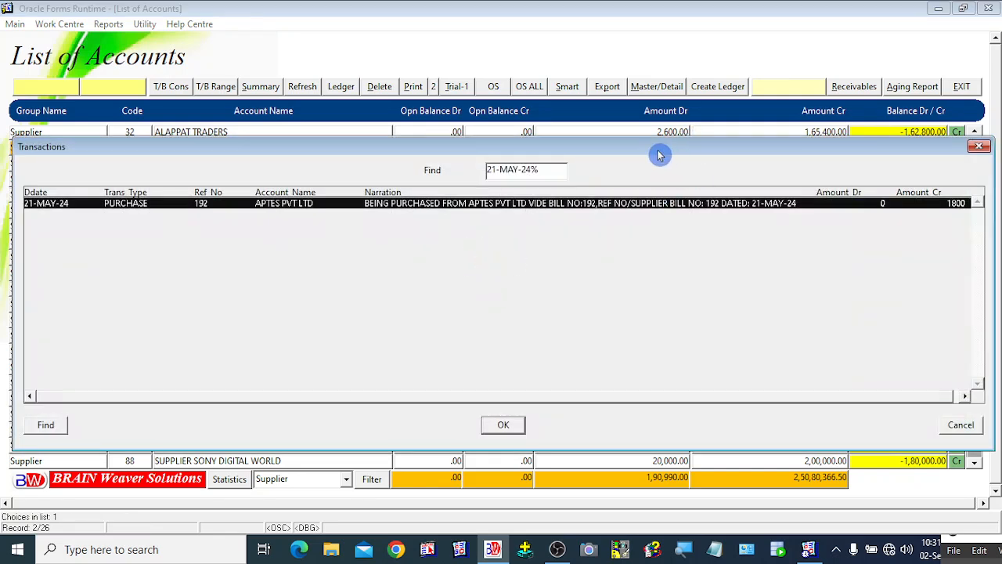
drag(657, 152, 660, 191)
click(225, 163)
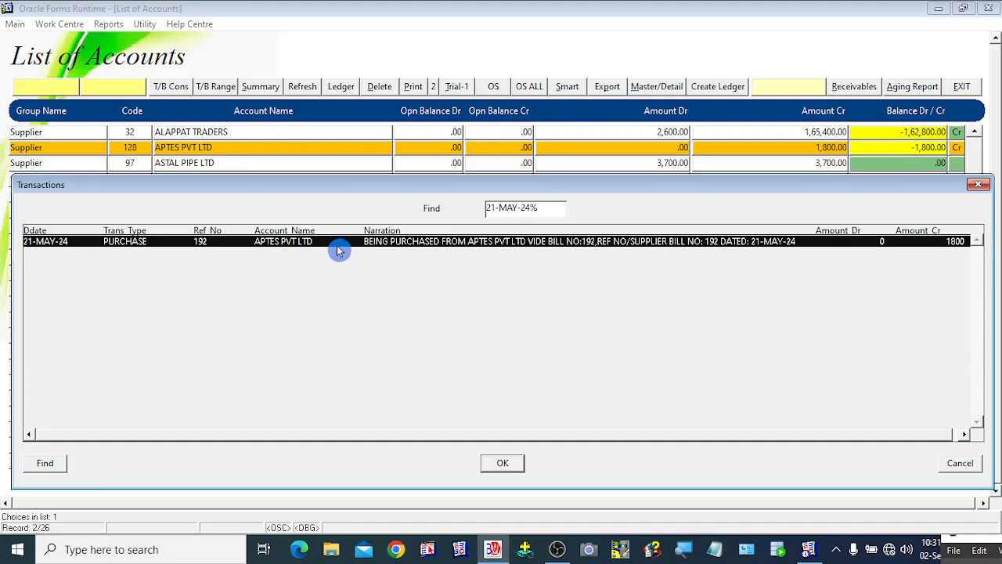
click(960, 463)
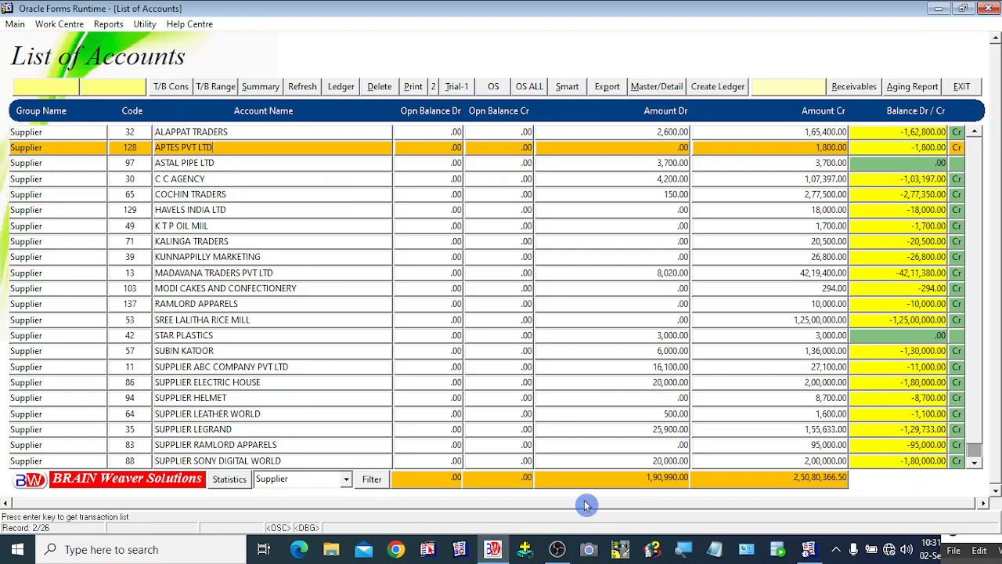
click(969, 88)
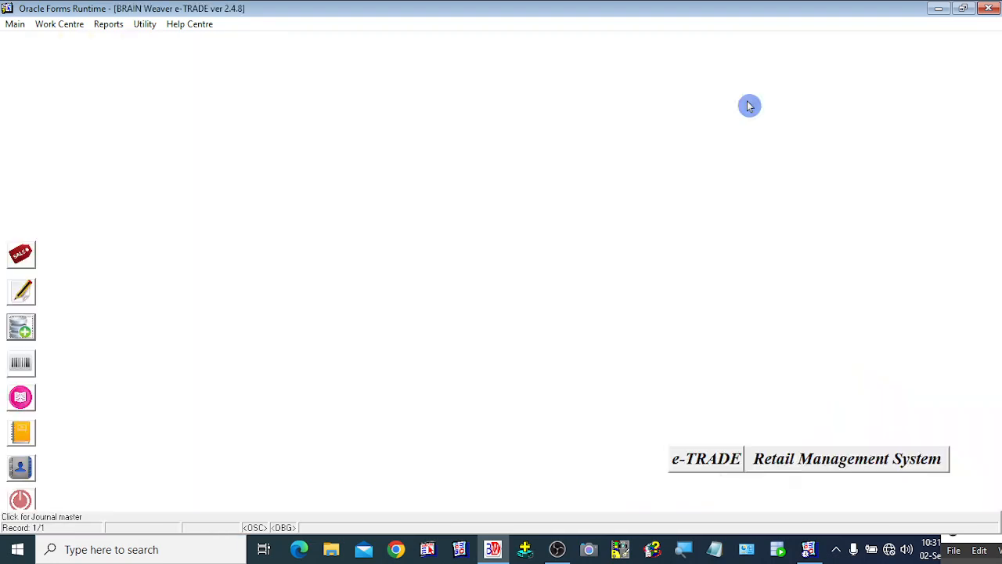
Step: Start a new Journal Master voucher of type CASH_PAYMENT dated 02-SEP-2024 with the GENERAL cost centre
click(19, 335)
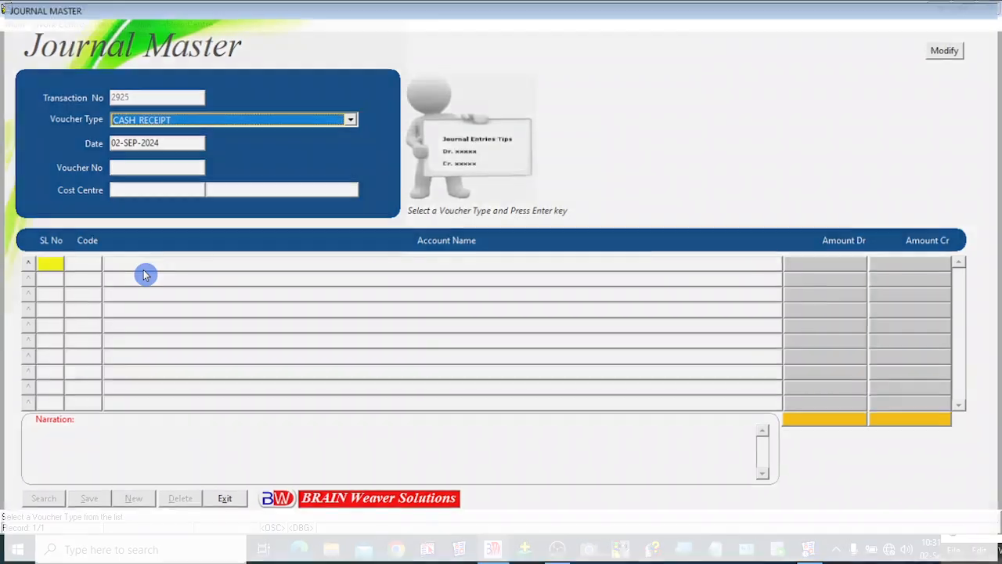
click(340, 125)
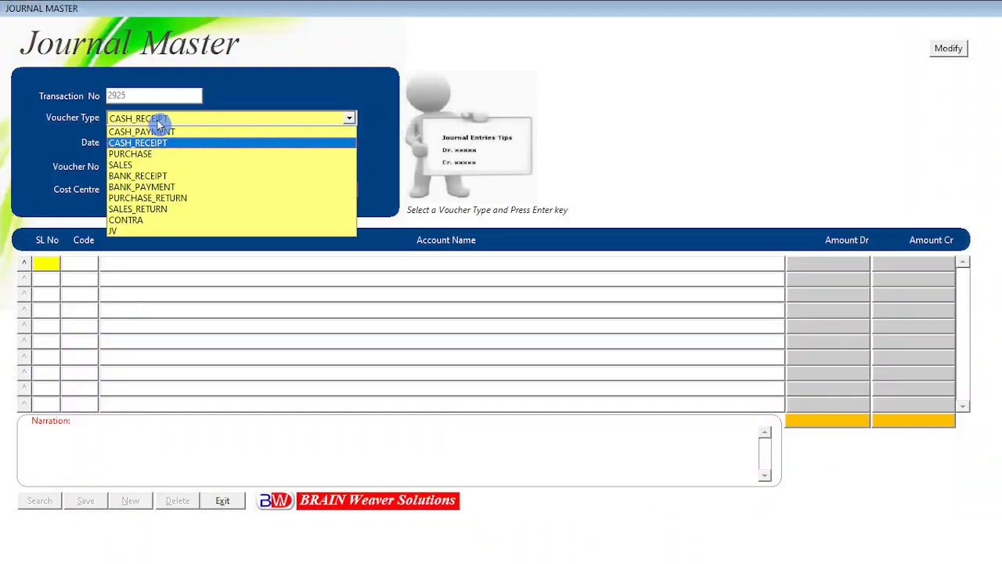
click(145, 135)
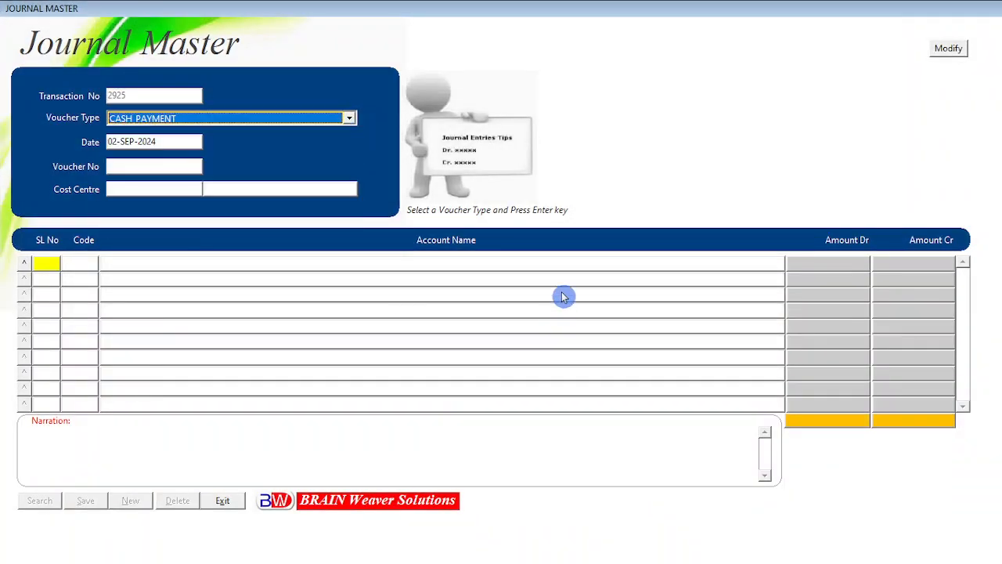
key(Return)
key(Return)
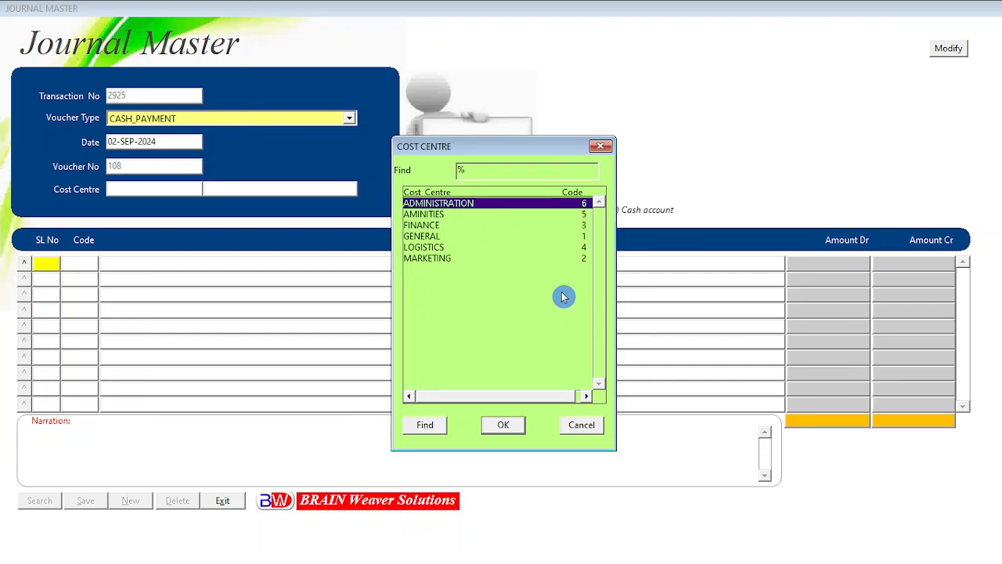
key(Down)
key(Down)
key(Down)
key(Return)
Step: Enter APTES PVT LTD as the payment voucher's first line with a debit amount of 1800
key(Return)
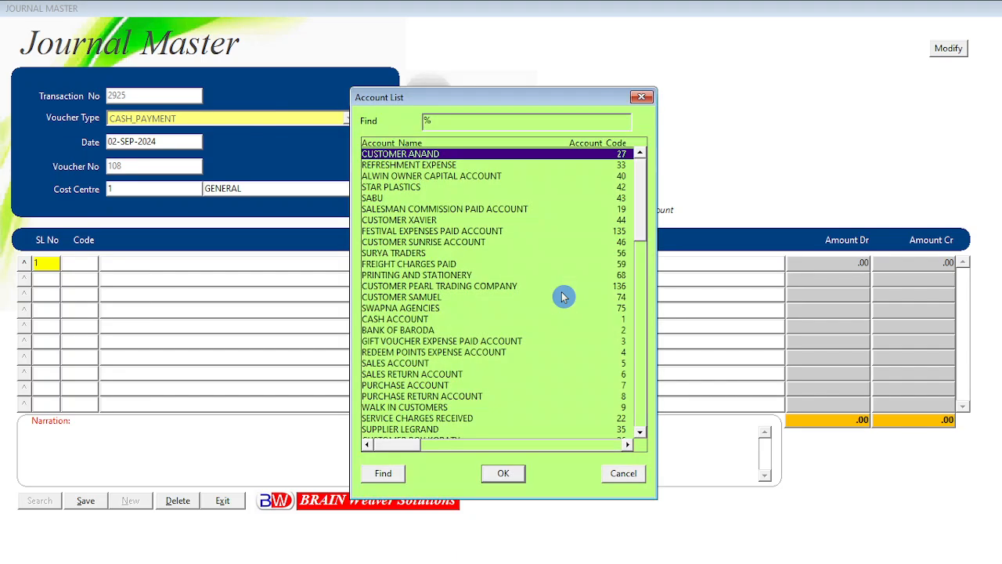
text(apTES PVT LTD)
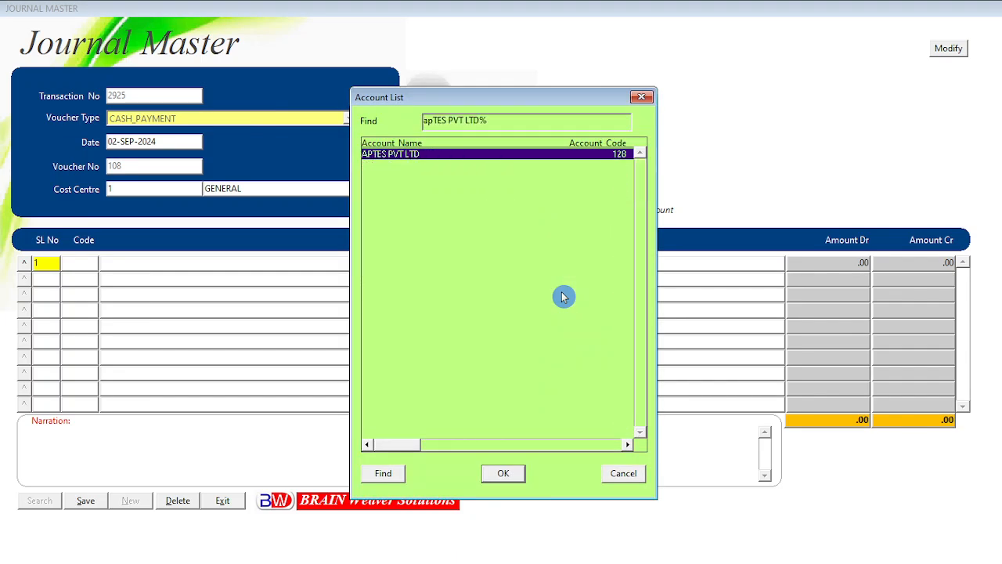
key(Return)
text(1800)
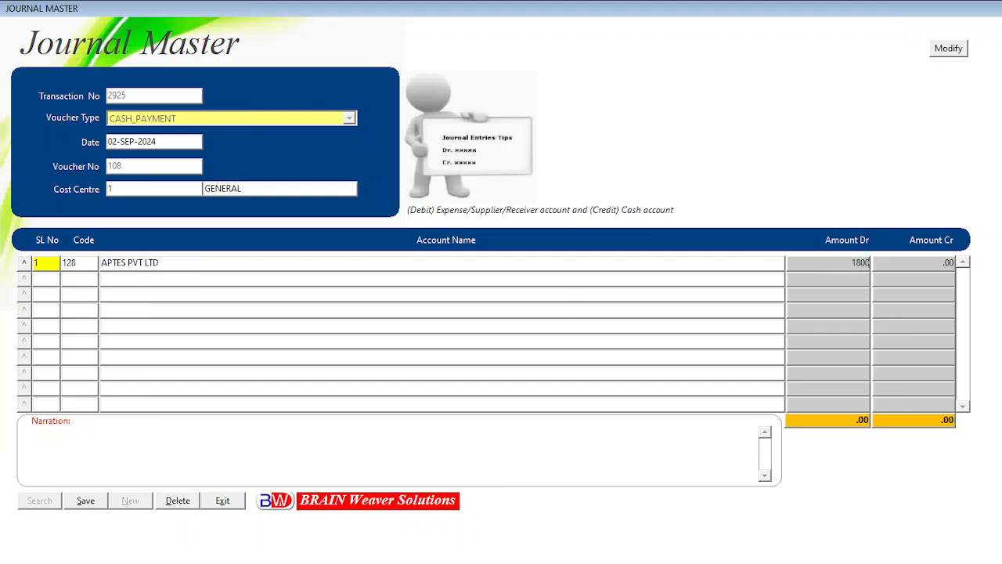
key(Return)
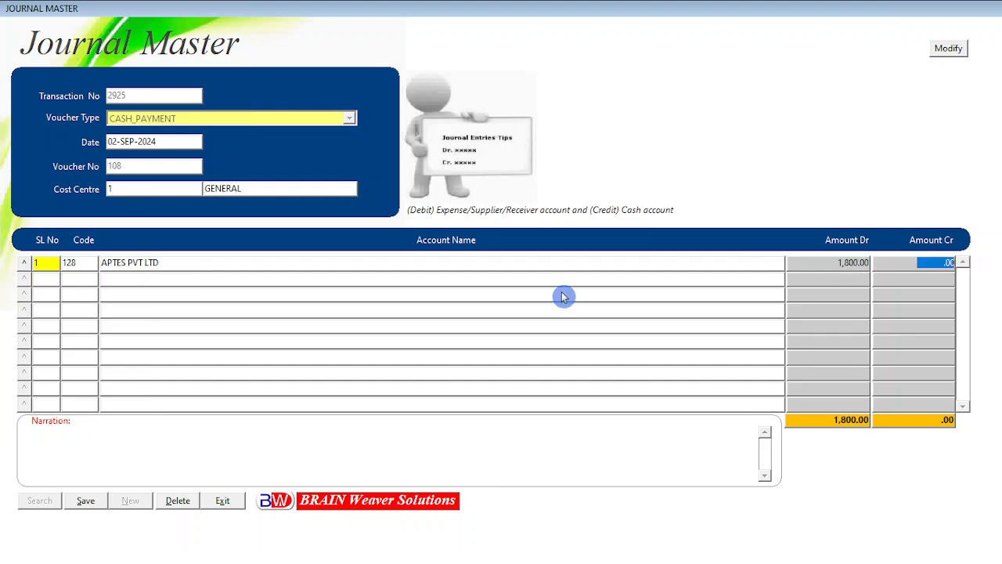
Step: Enter CASH ACCOUNT as the payment voucher's second line with a credit amount of 1800
key(Return)
key(Return)
text(caSH ACCOUNT%)
key(Return)
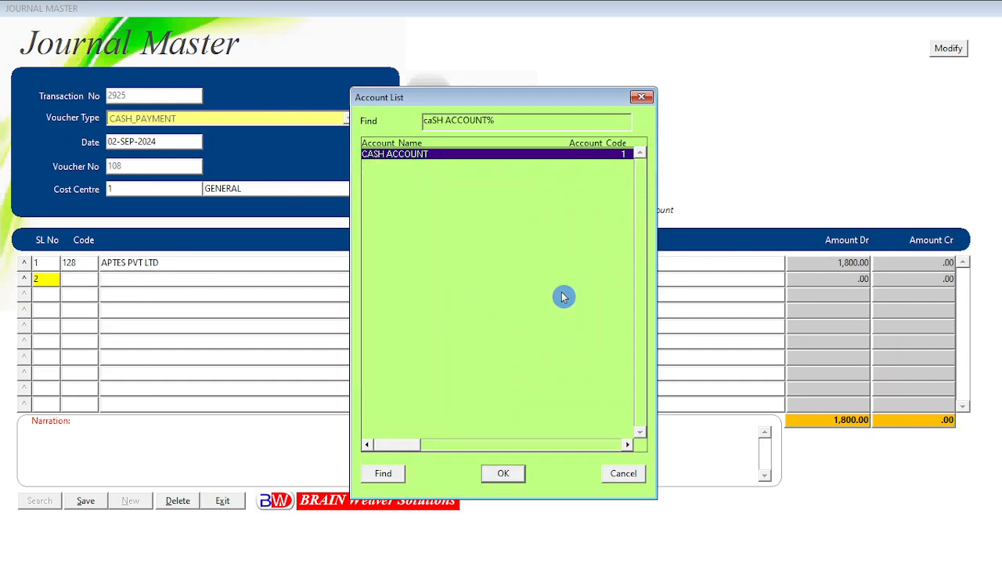
key(Return)
key(Return)
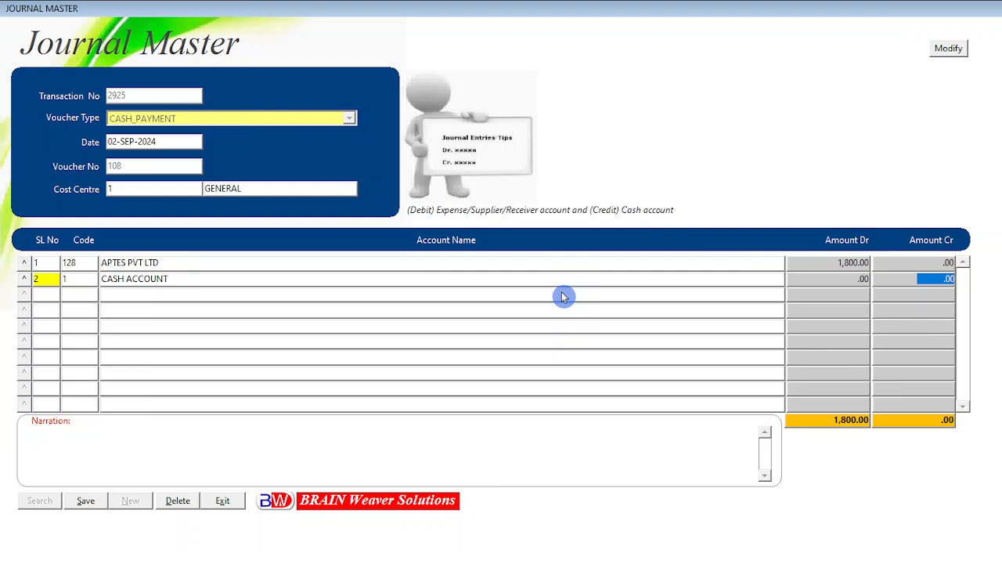
text(1,800)
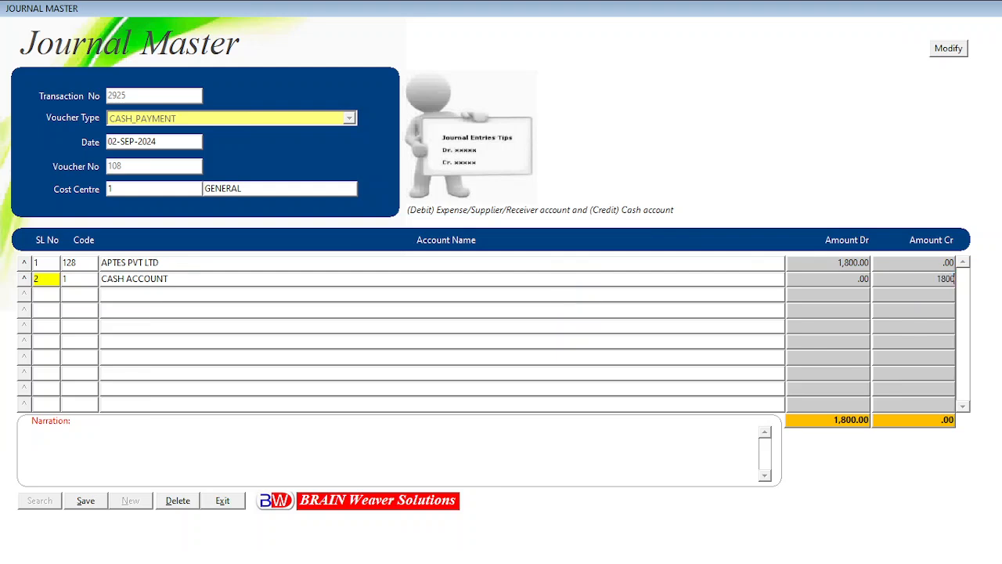
key(Return)
key(Return)
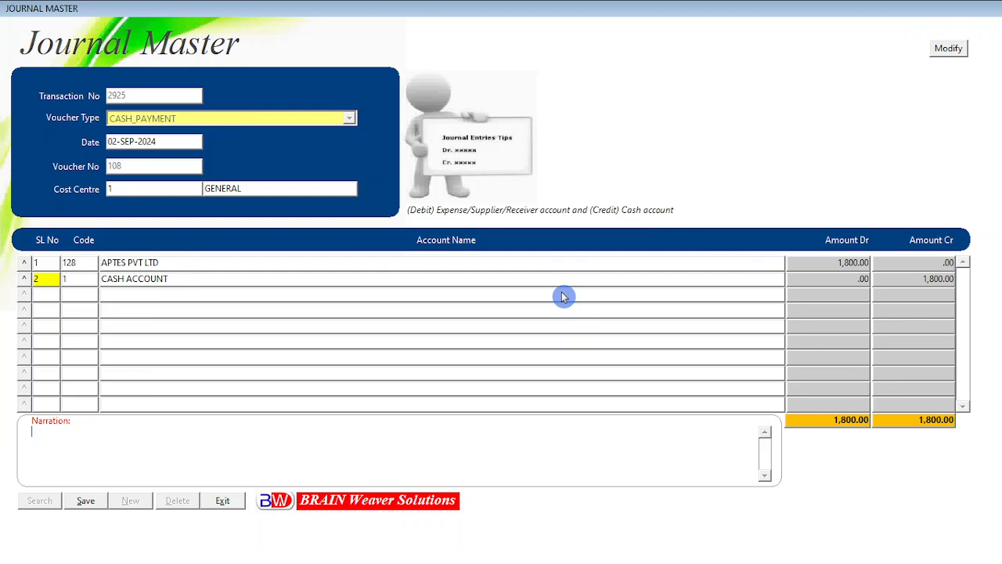
Step: Enter the narration "BEING BALANCE PAYMENT GIVEN TO APTES PVT LTD VIDE PAYMENT VOUCHER NO.108" and save the payment voucher
text(BEIN)
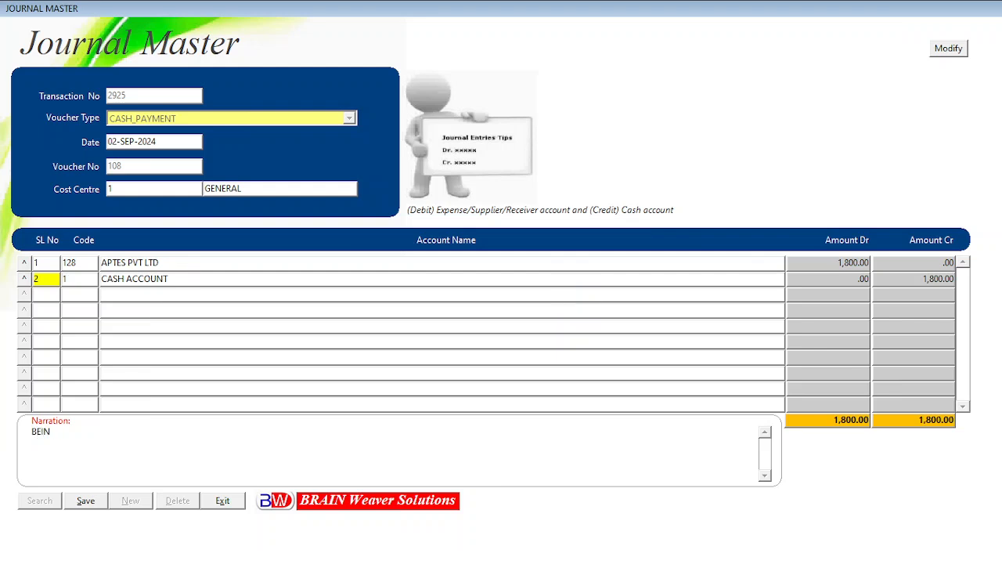
text(G BALANCE PAYMENT)
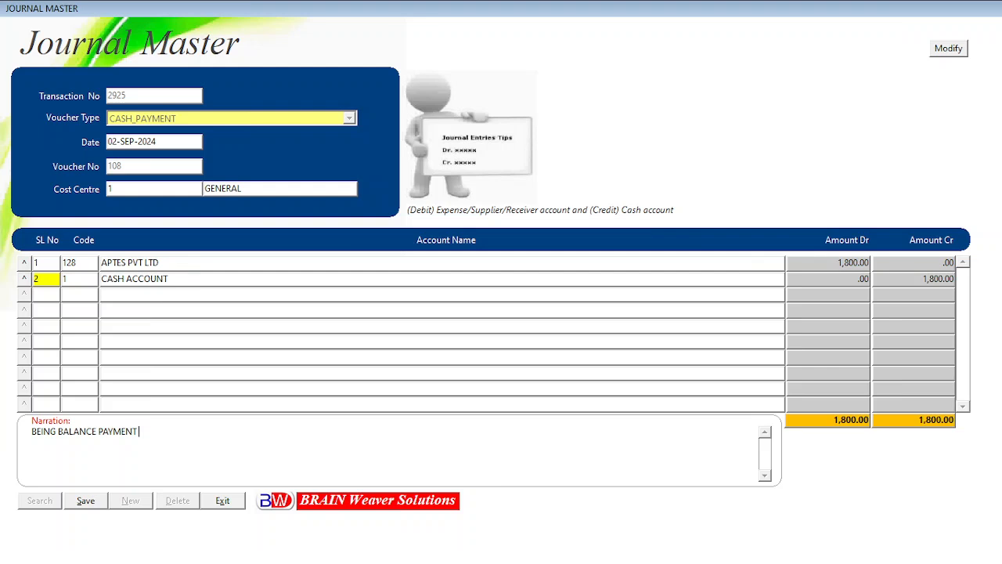
text( GIVEN TO APTES PVT LTD VID)
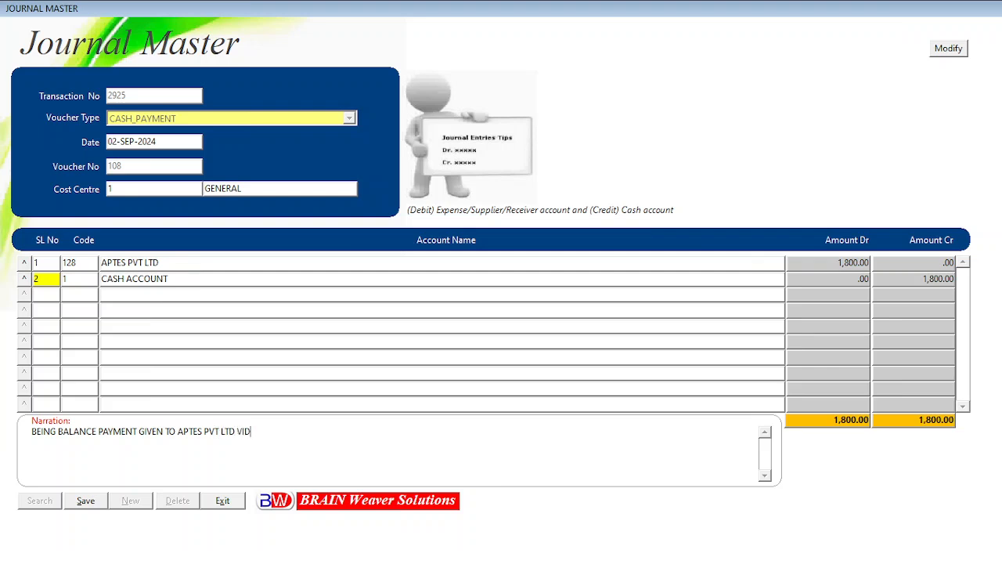
text(E PAYMENT VOUCHER NO)
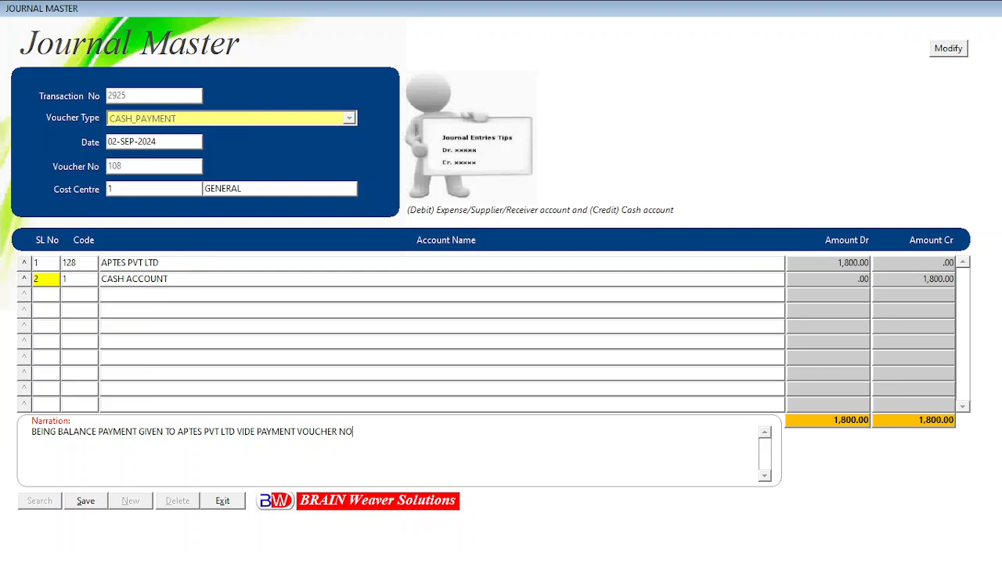
text(.108)
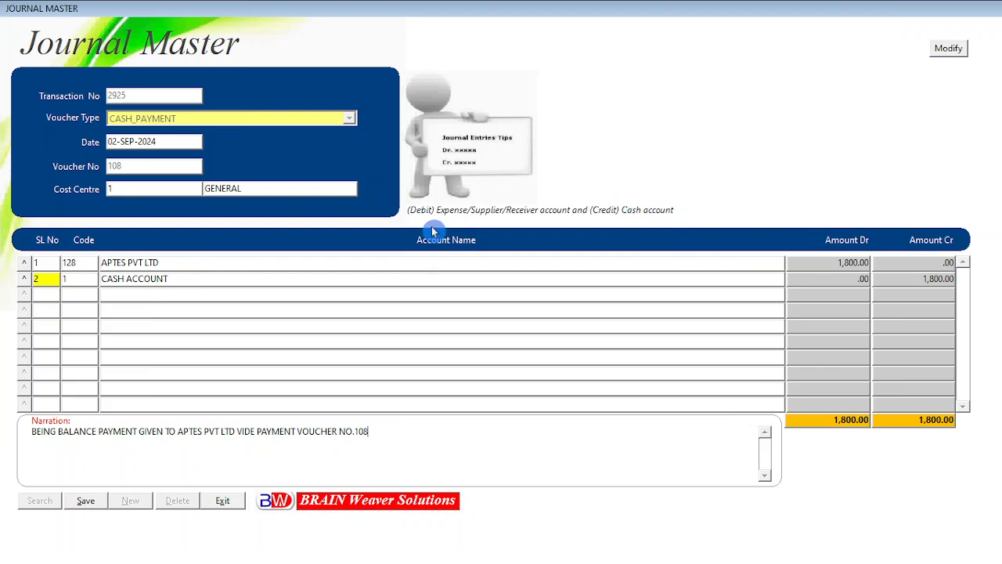
click(91, 509)
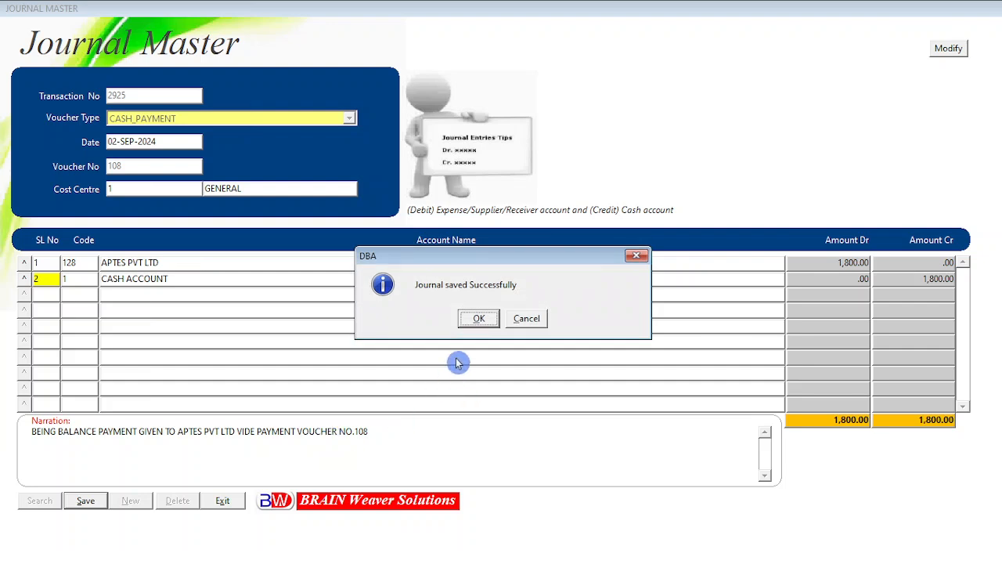
click(474, 317)
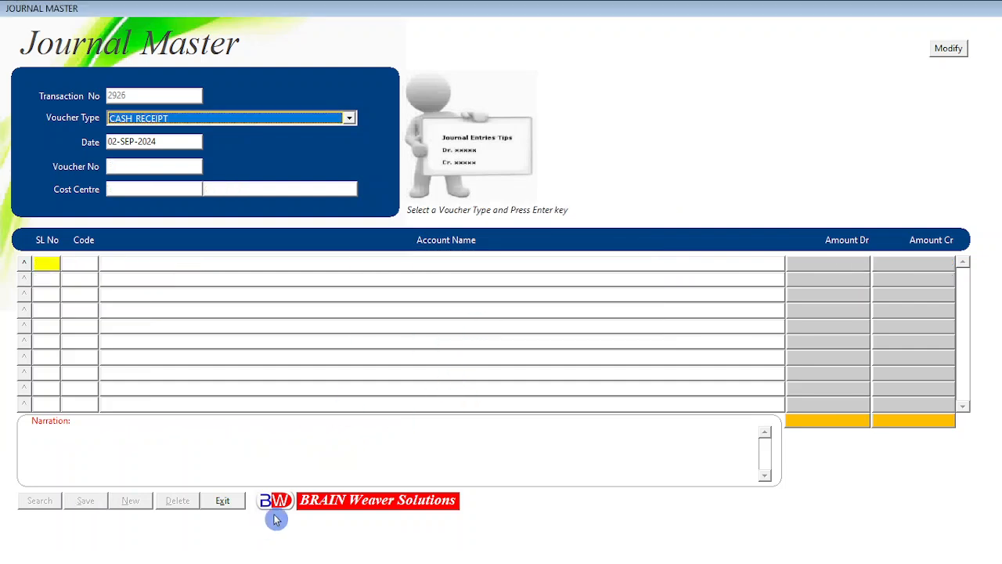
Step: Leave Journal Master and show the List of Accounts filtered by the Supplier account group
click(223, 505)
click(108, 23)
click(227, 50)
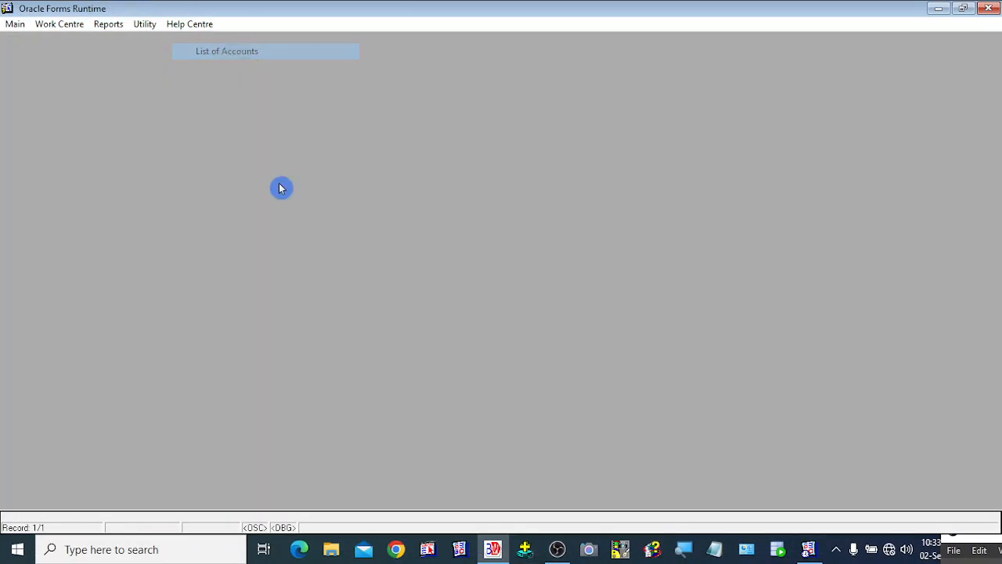
click(345, 479)
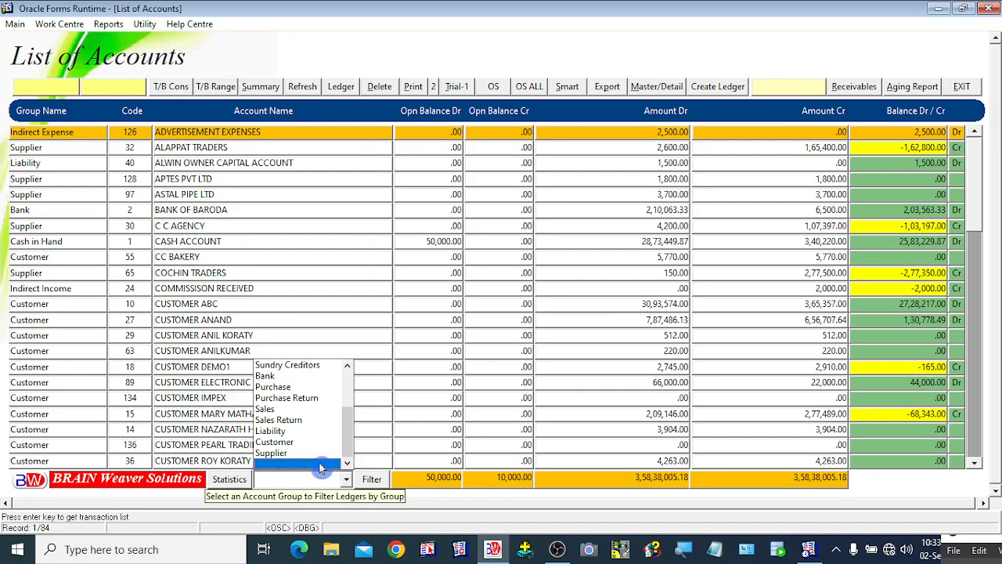
click(300, 450)
click(381, 484)
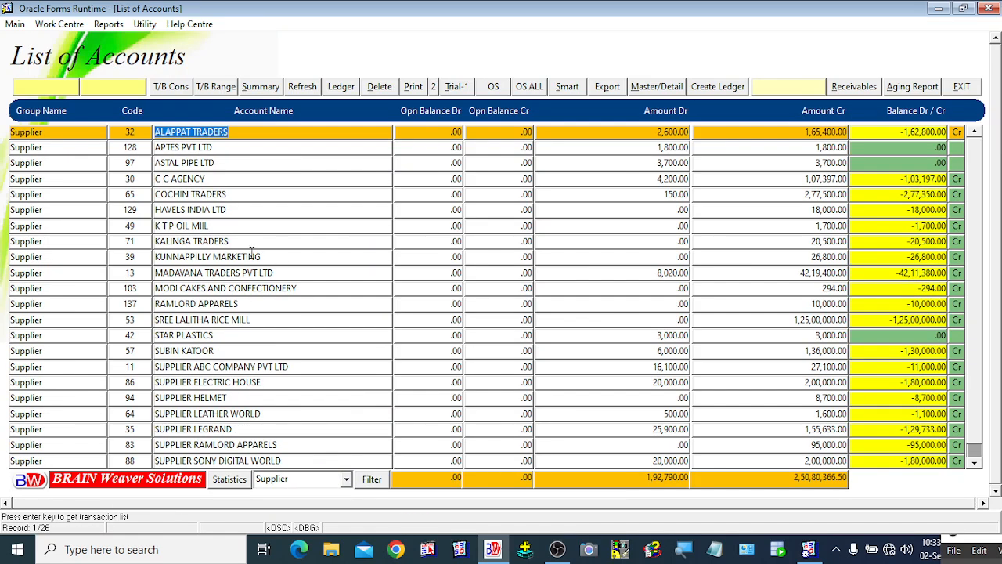
Step: Review the purchase and cash payment transactions of APTES PVT LTD in the supplier list
click(188, 149)
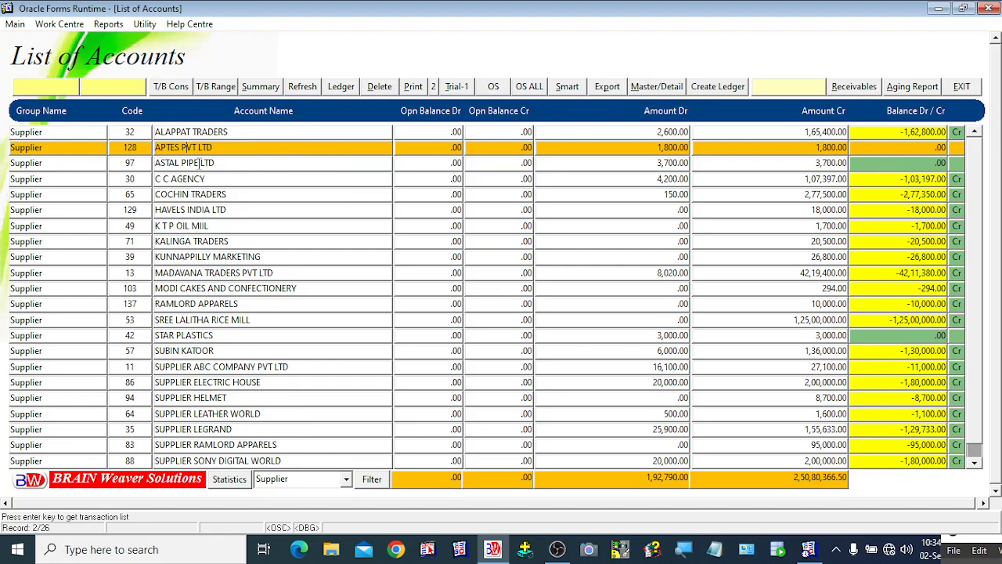
click(226, 137)
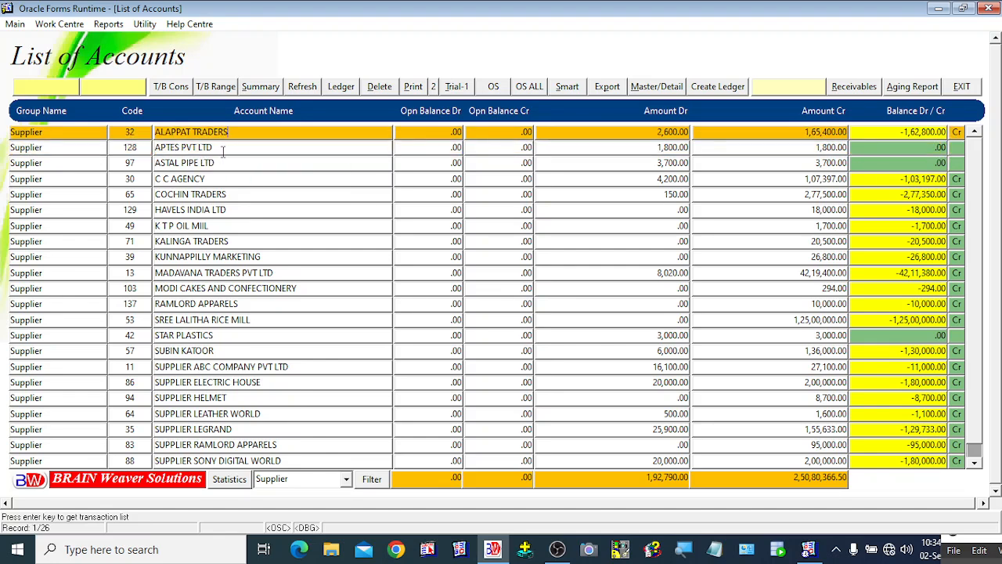
click(221, 150)
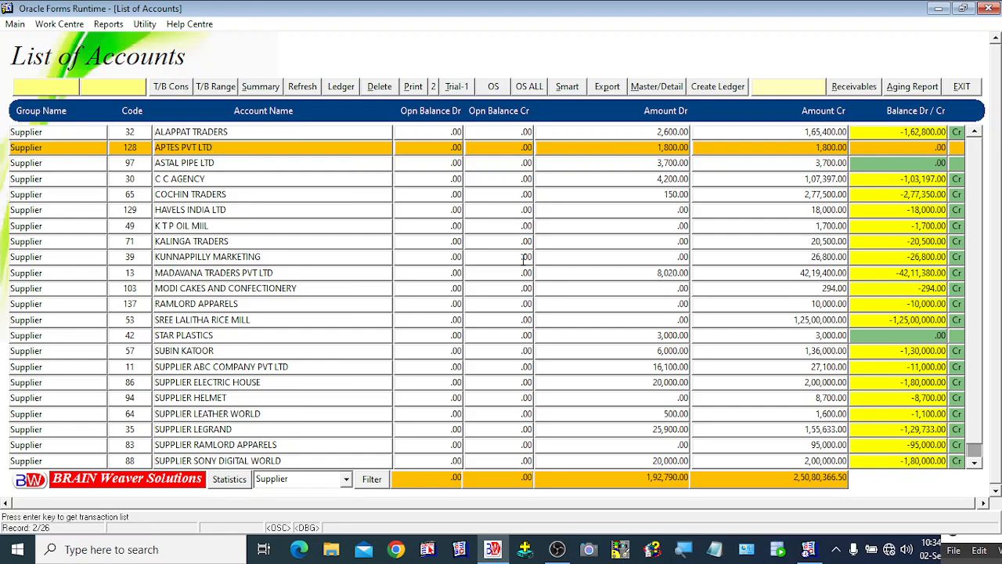
key(Return)
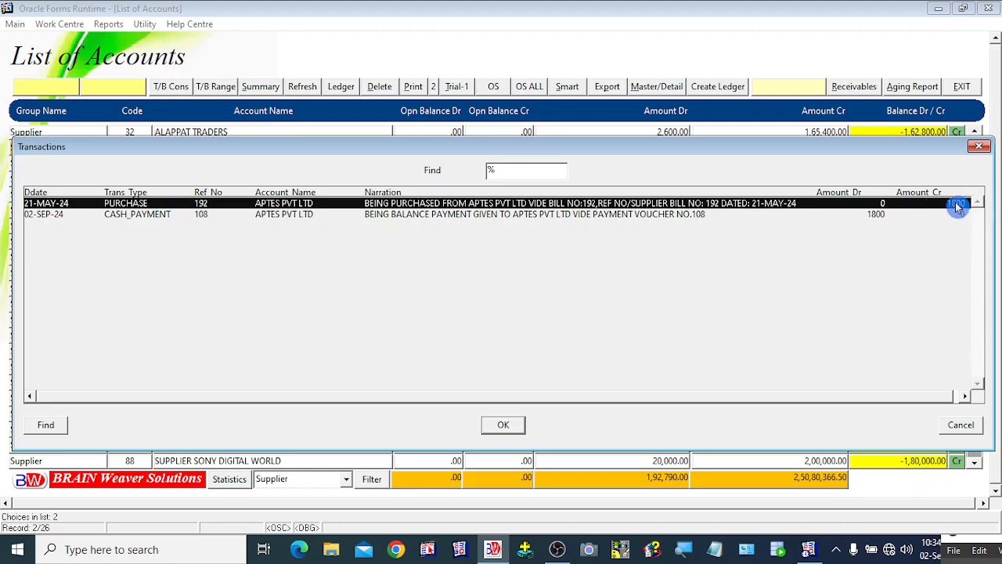
click(123, 215)
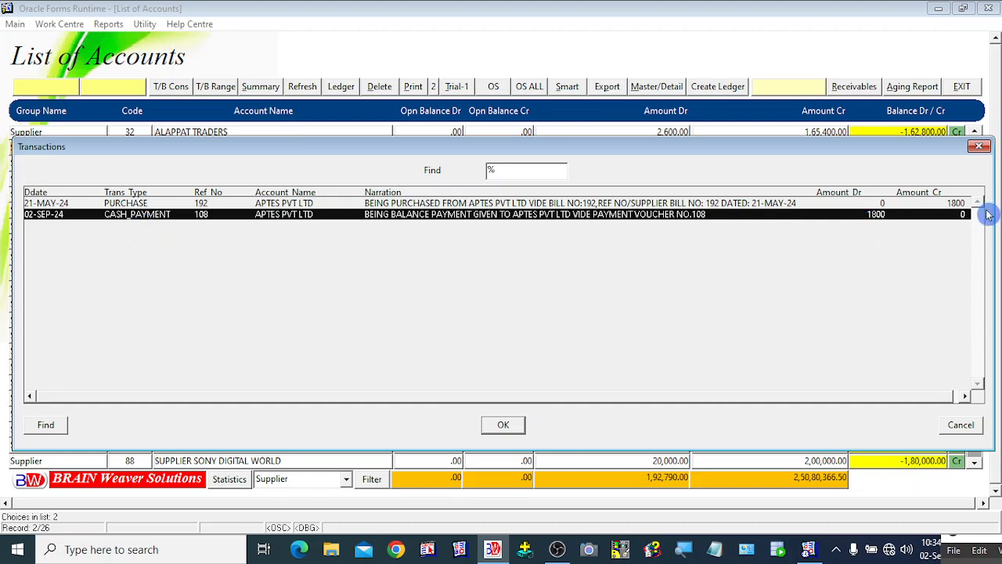
click(962, 425)
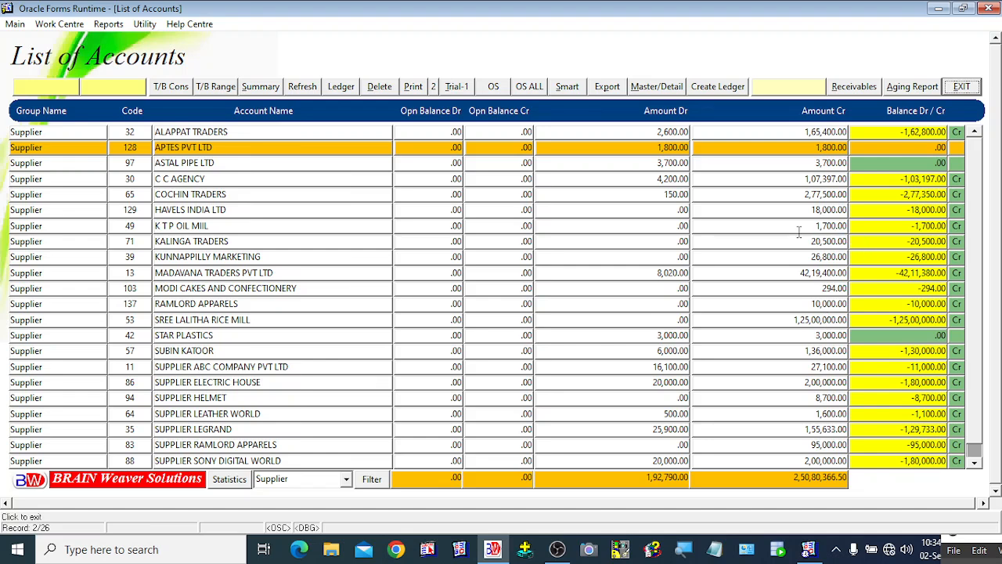
Step: Look up the HAVELS INDIA LTD account in the supplier list and leave the List of Accounts
click(306, 226)
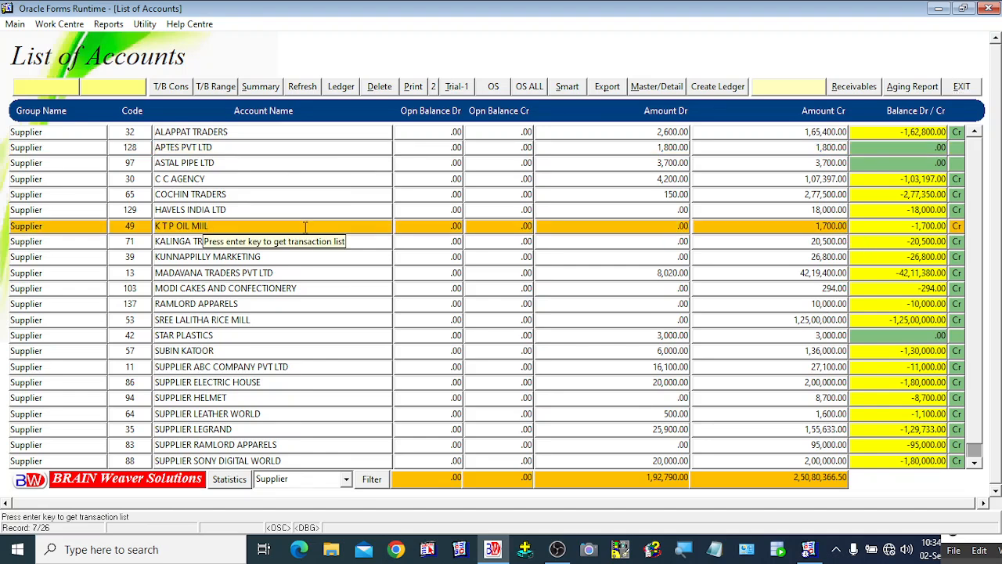
click(251, 209)
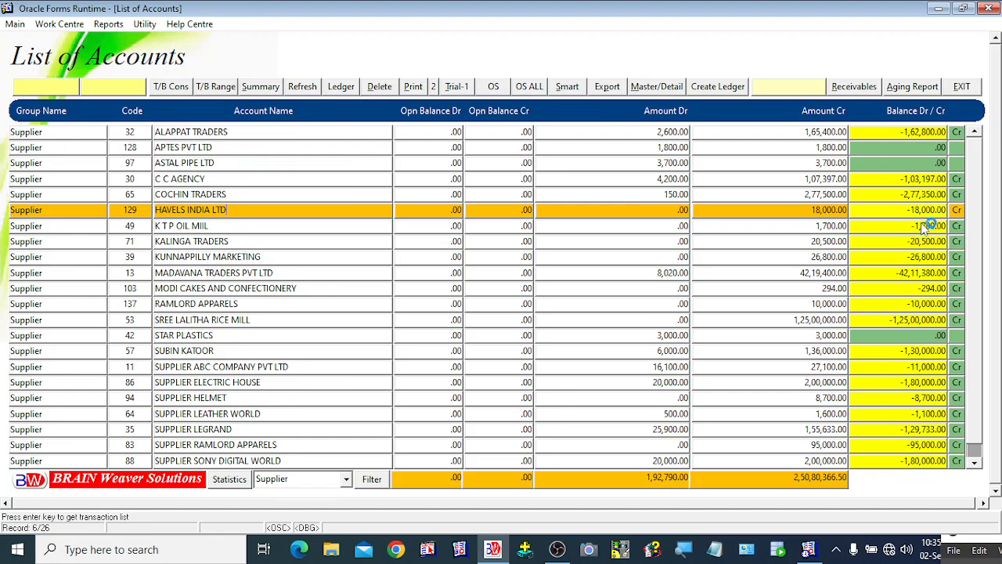
click(963, 86)
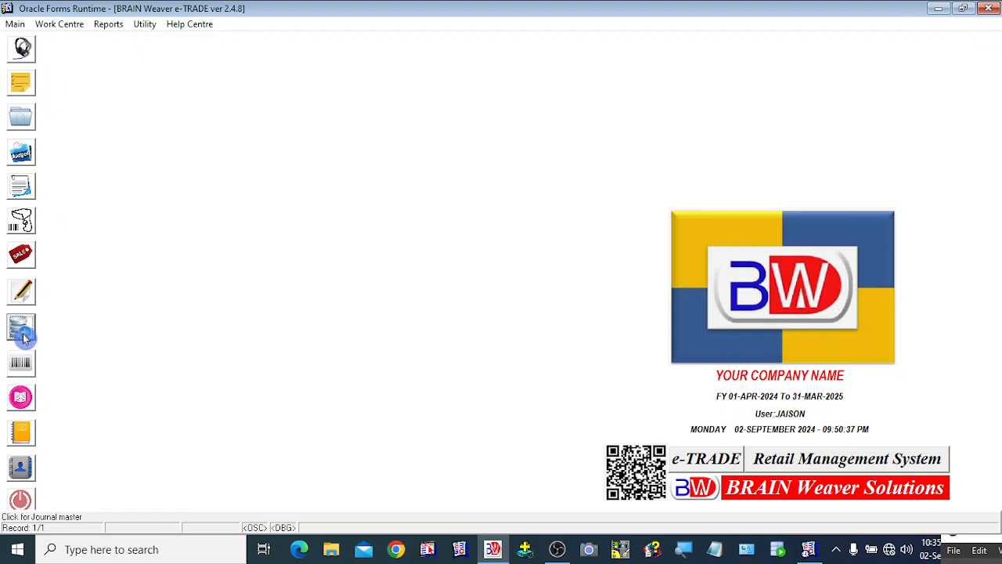
click(22, 325)
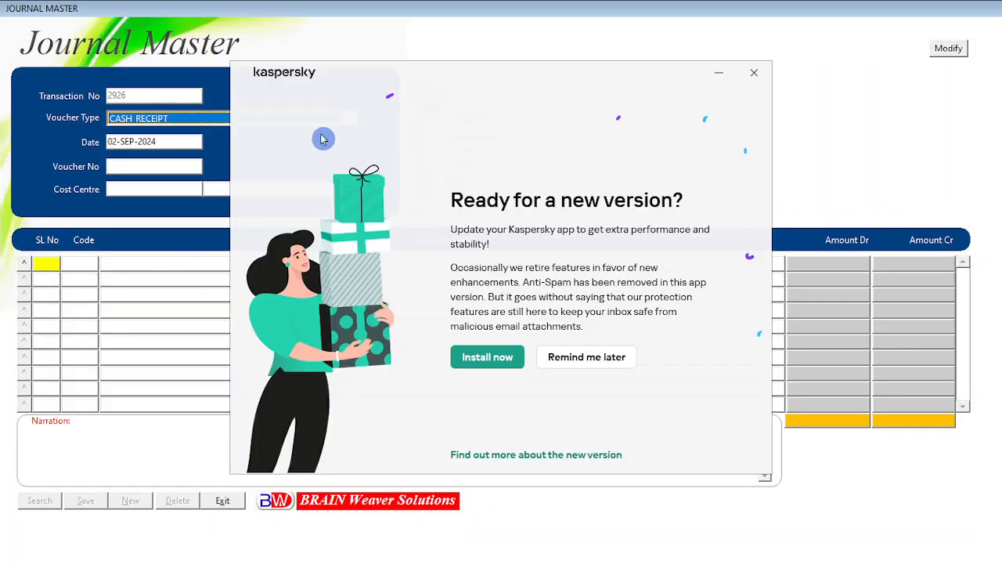
click(753, 72)
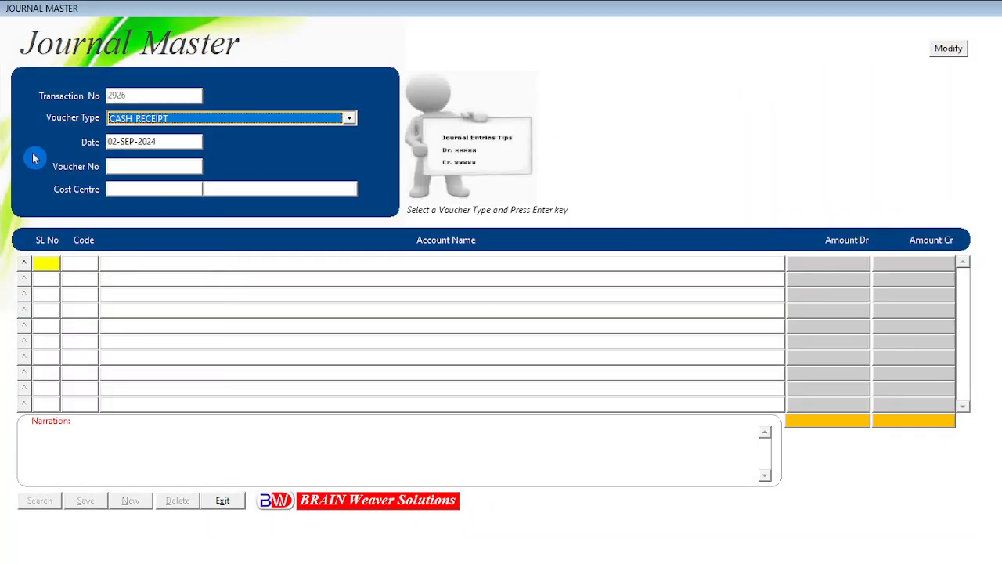
click(348, 118)
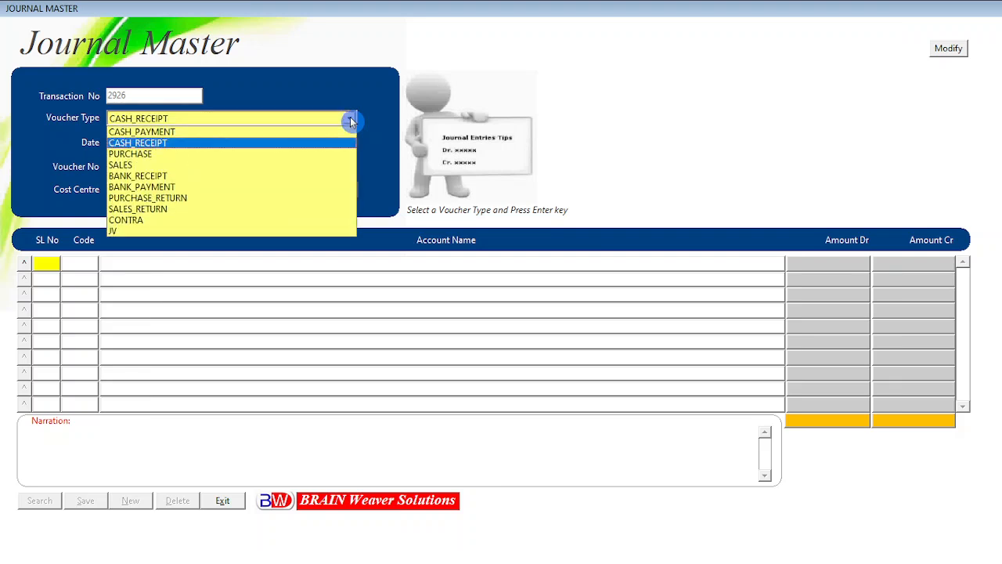
click(153, 189)
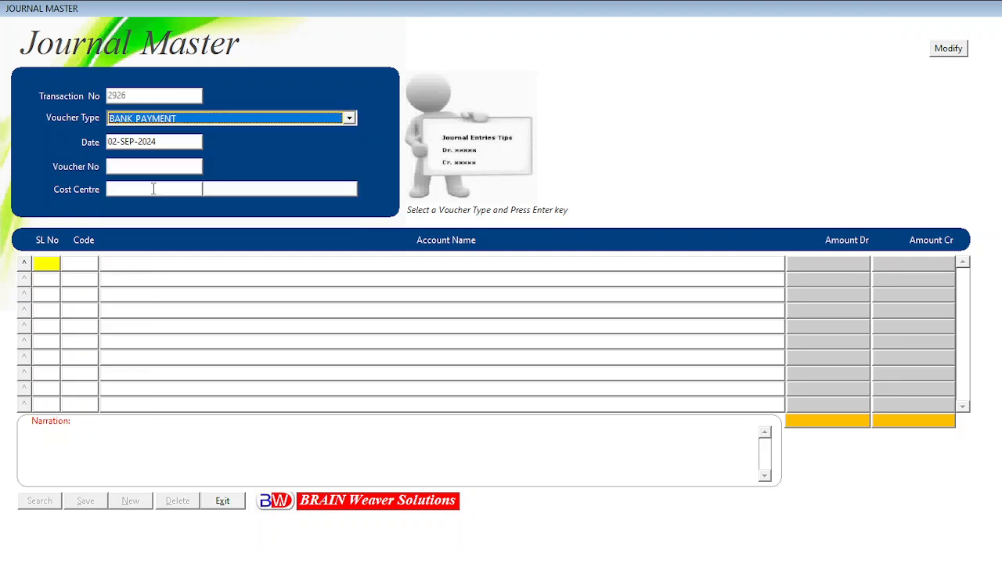
click(349, 120)
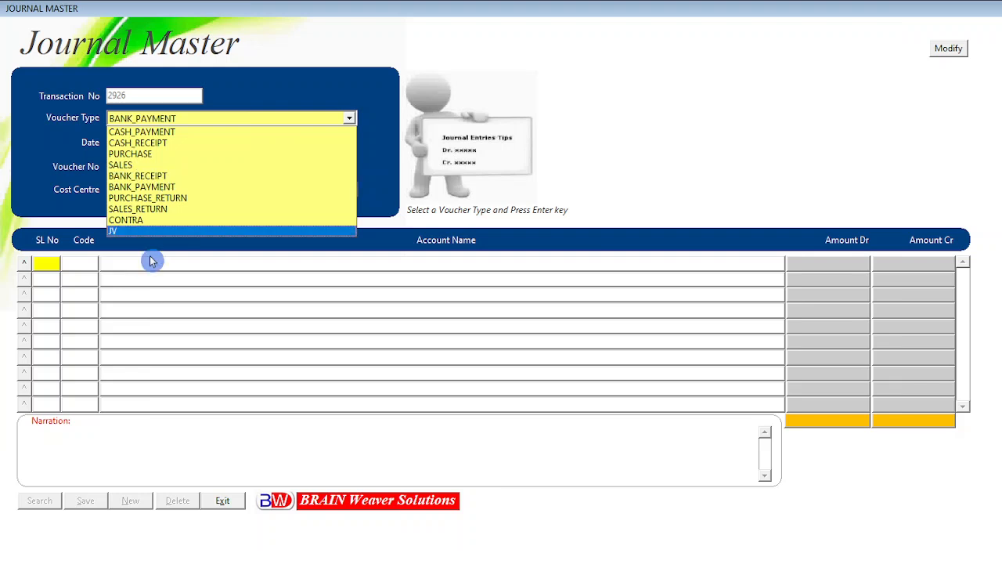
click(181, 190)
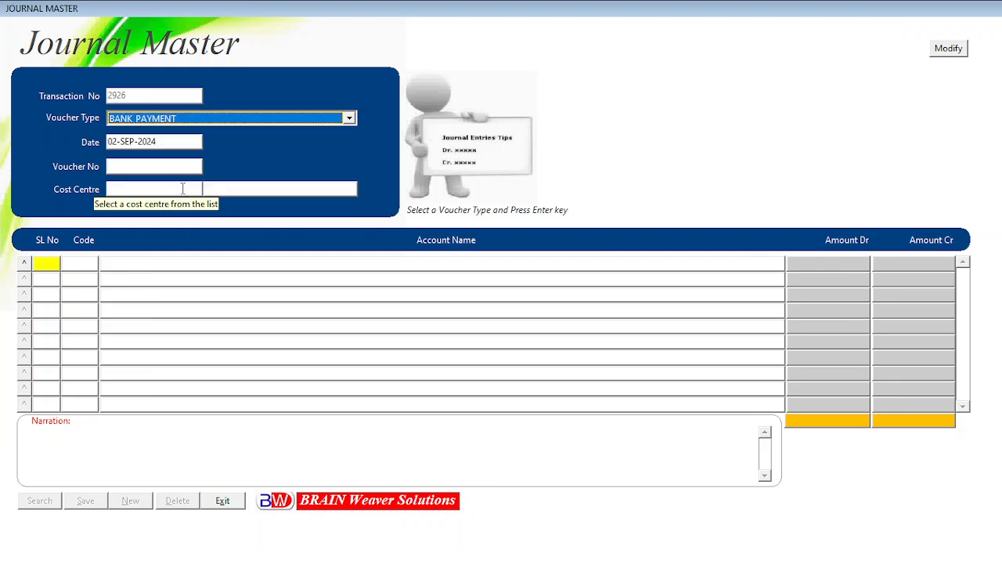
click(223, 502)
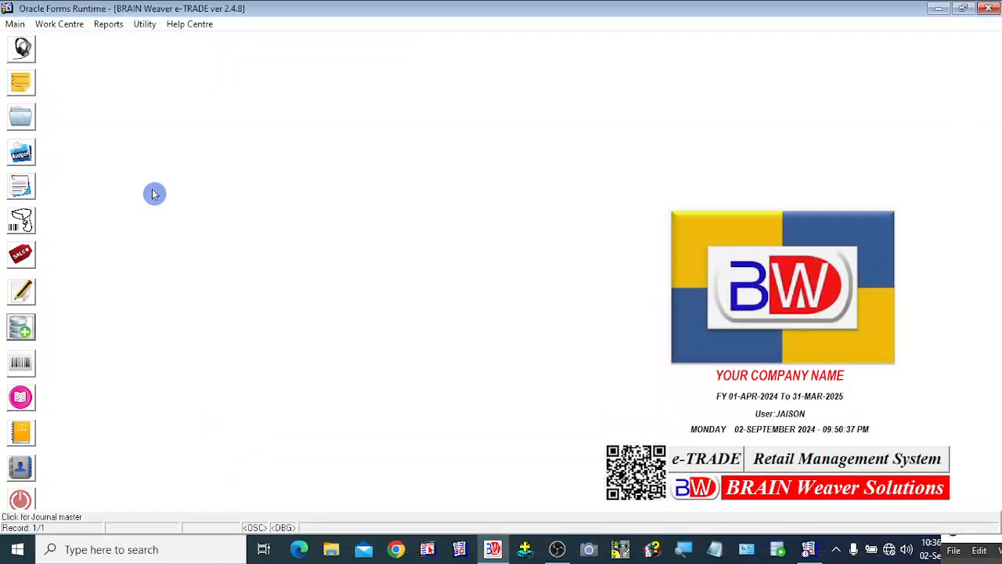
Step: Check the outstanding balance of HAVELS INDIA LTD in the List of Accounts filtered by the Supplier group
right_click(190, 142)
click(234, 52)
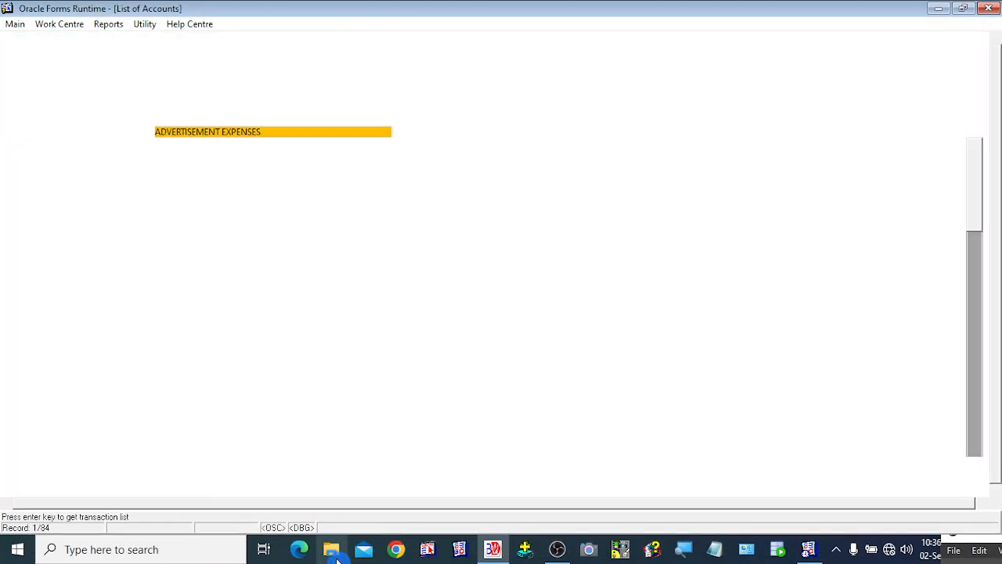
click(334, 483)
click(317, 453)
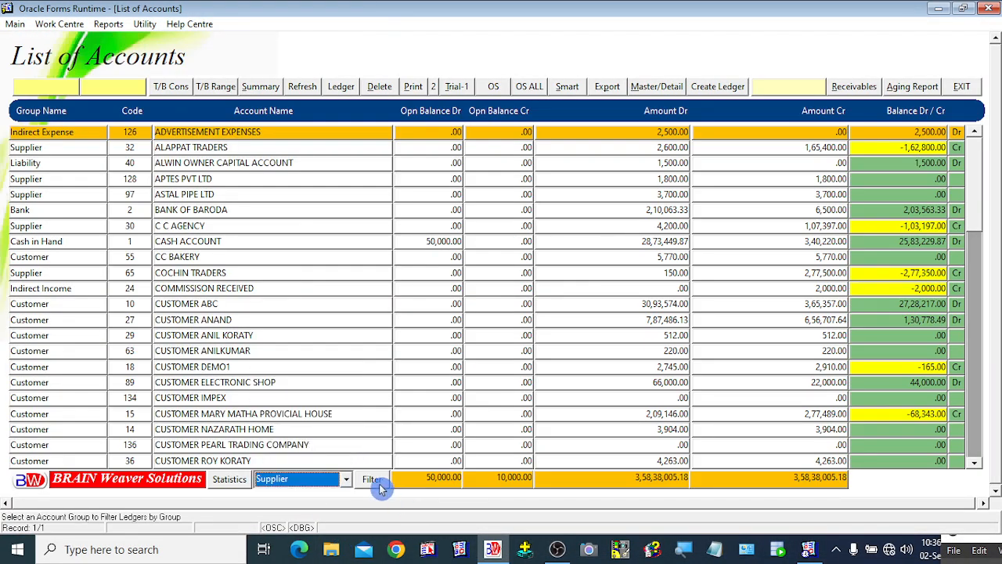
click(372, 481)
click(201, 209)
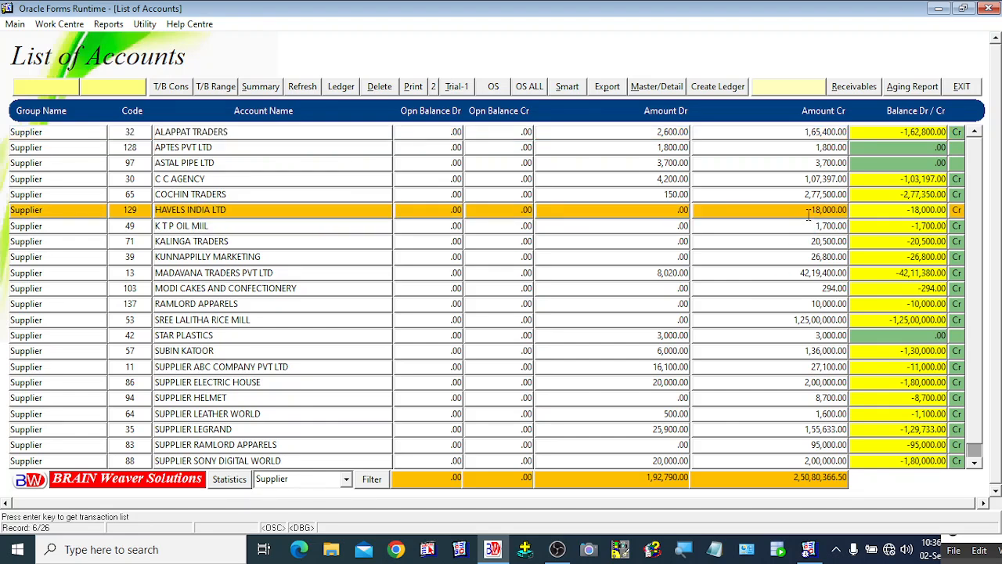
click(964, 92)
Step: Start a new Journal Master voucher of type BANK_PAYMENT dated 02-SEP-2024 with the GENERAL cost centre
click(23, 325)
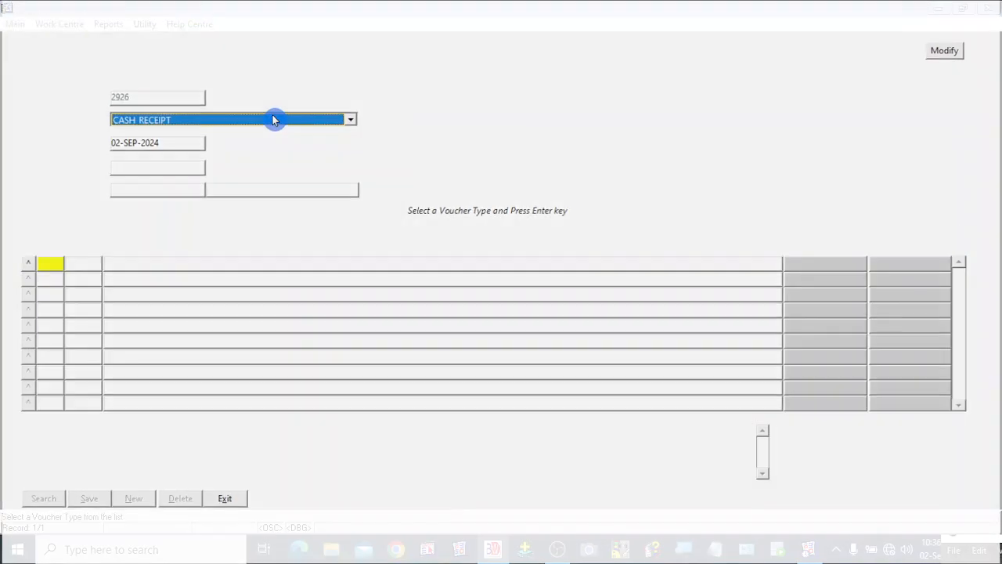
click(274, 118)
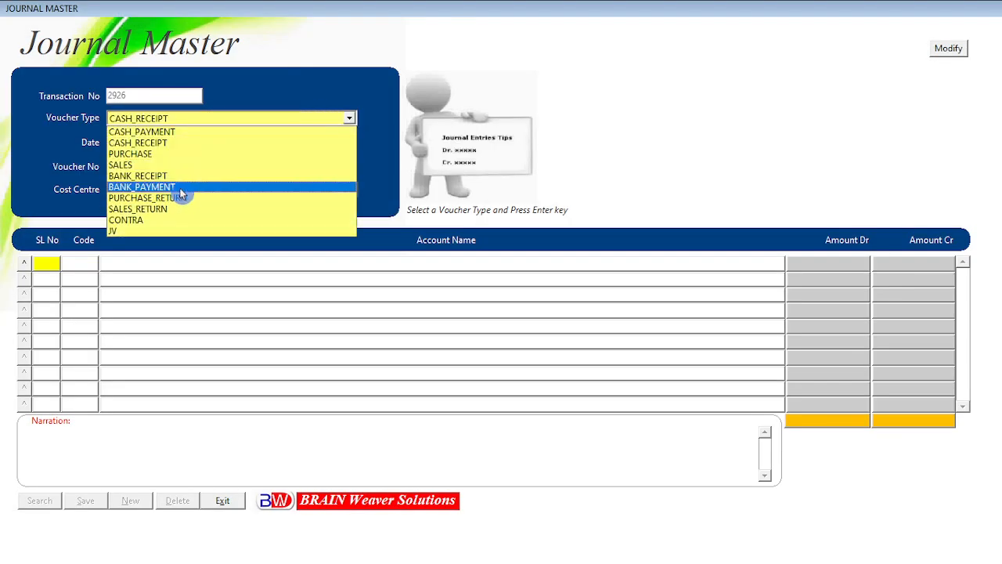
click(180, 187)
key(Return)
key(Return)
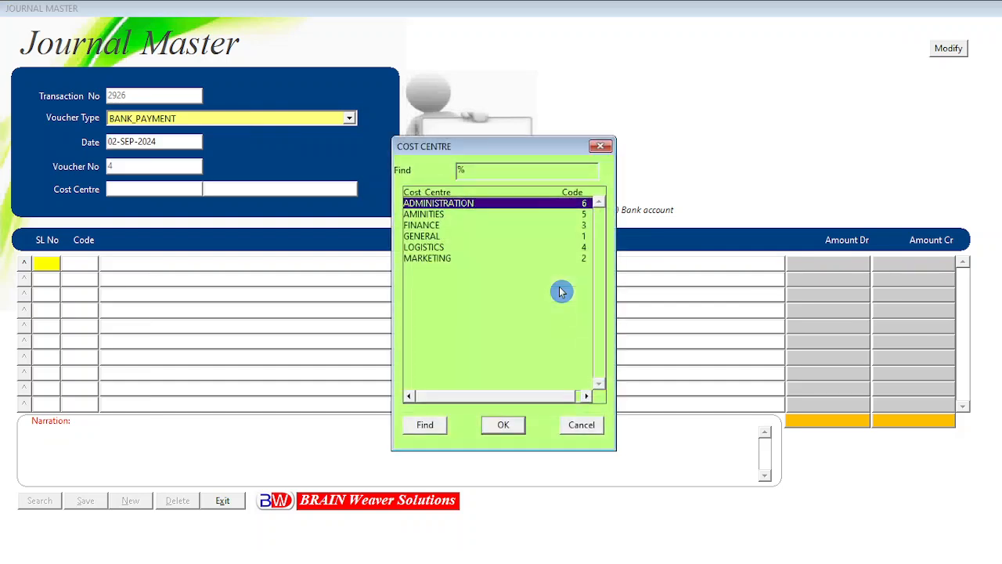
key(Down)
key(Down)
key(Down)
key(Return)
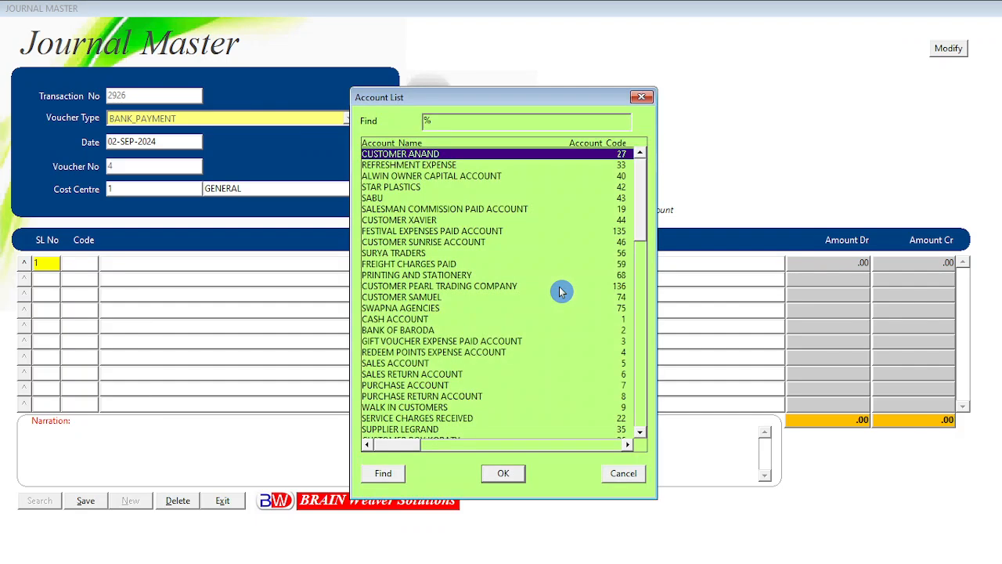
Step: Enter HAVELS INDIA LTD as the bank payment voucher's first line with a debit amount of 18000
text(hAVELS INDIA LTD)
key(Return)
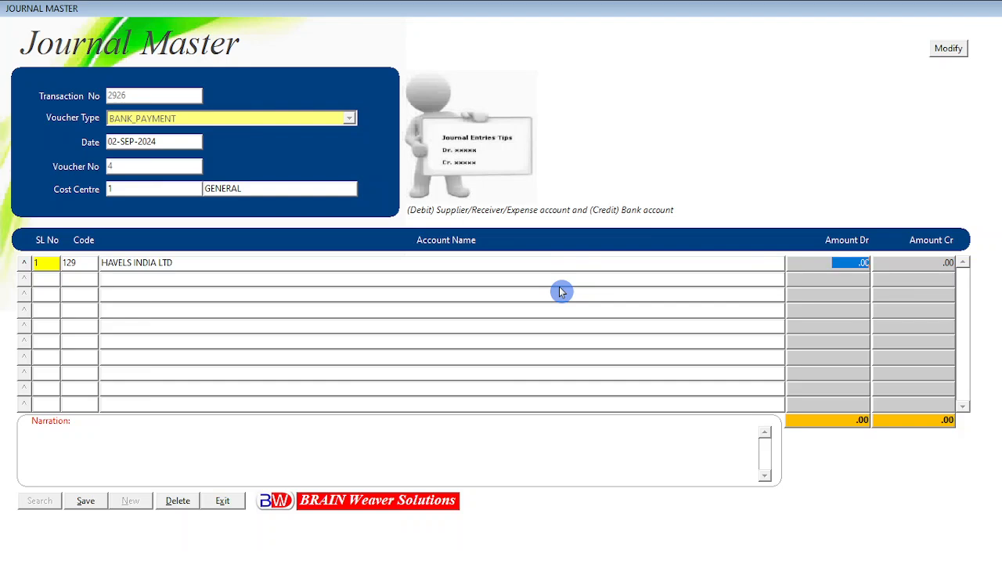
text(18000)
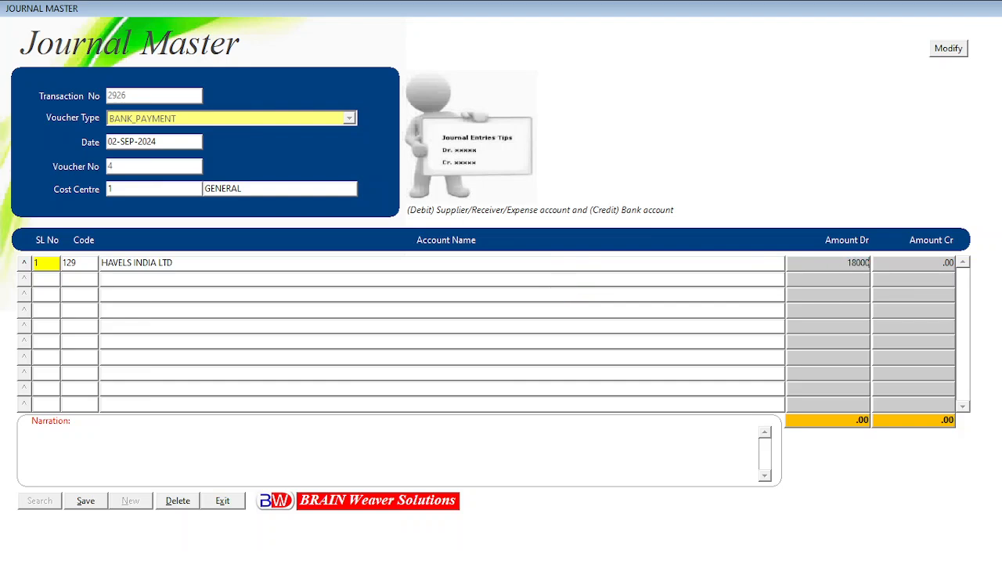
Step: Add SBI as the bank payment voucher's second line with a credit amount of 18000
key(Return)
key(Return)
key(Return)
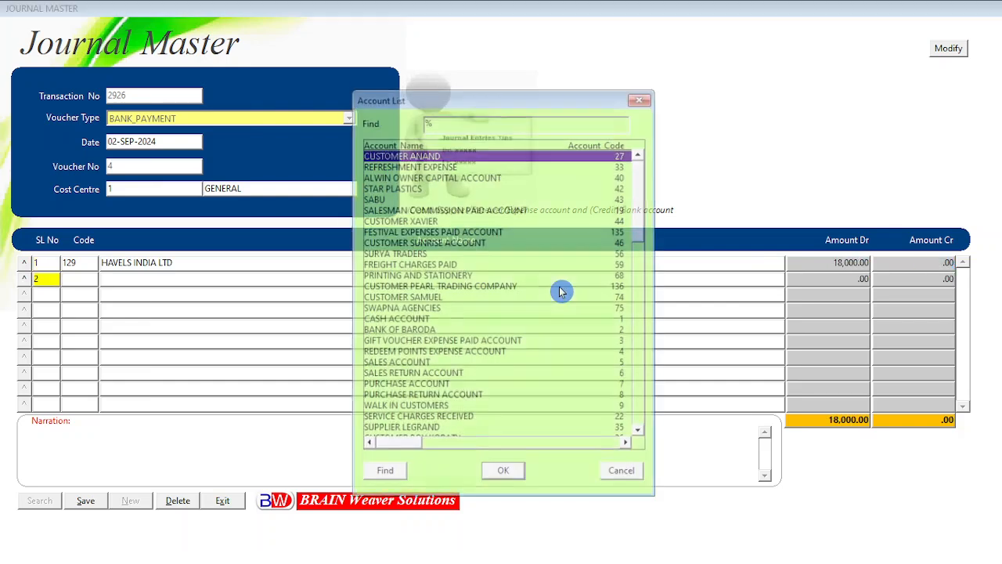
text(sbi)
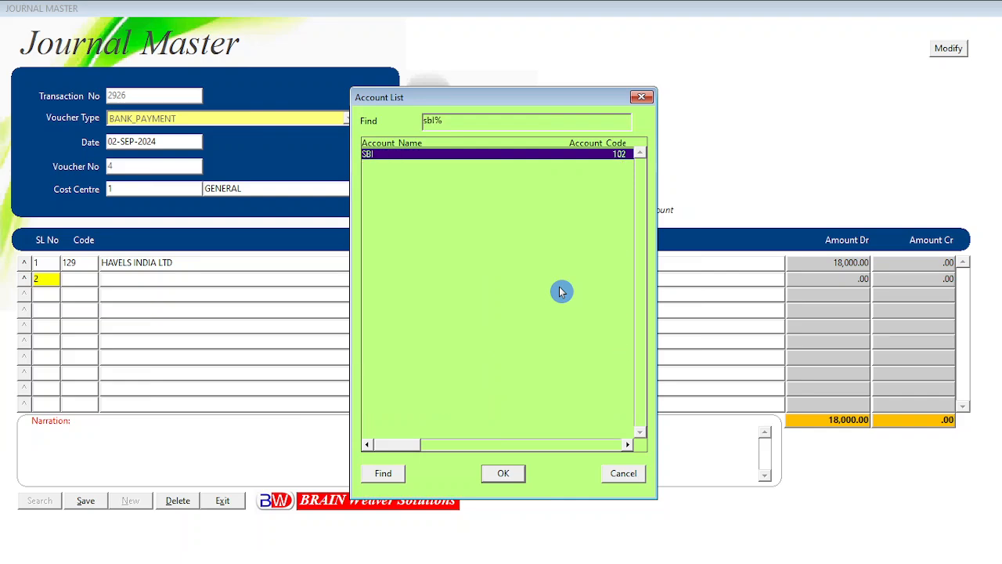
key(Return)
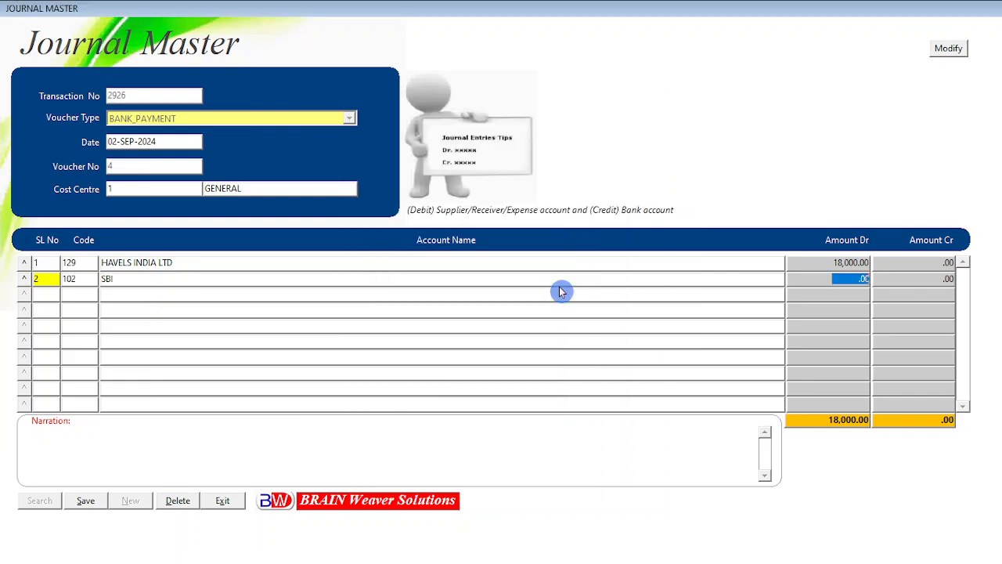
key(Return)
text(18000)
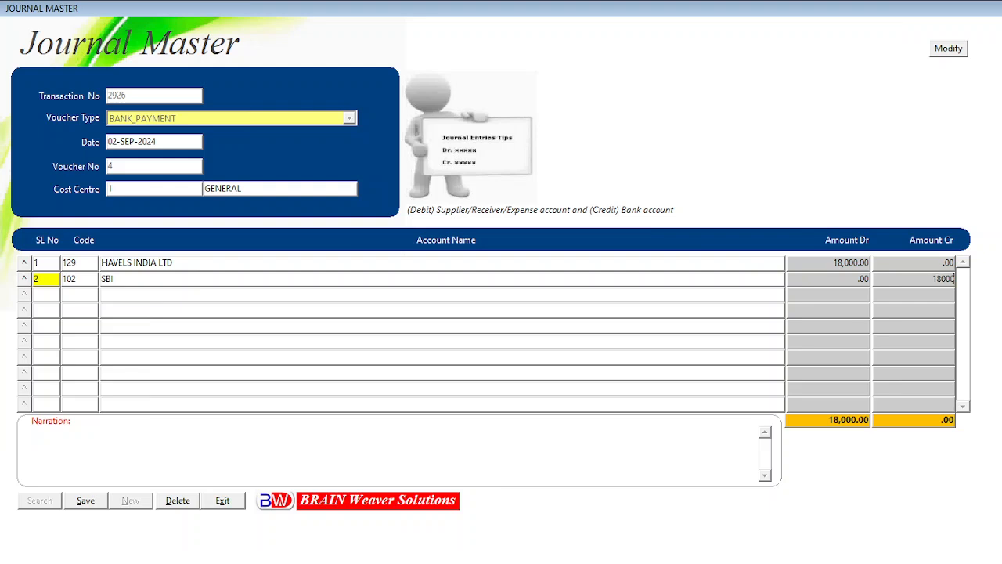
key(Return)
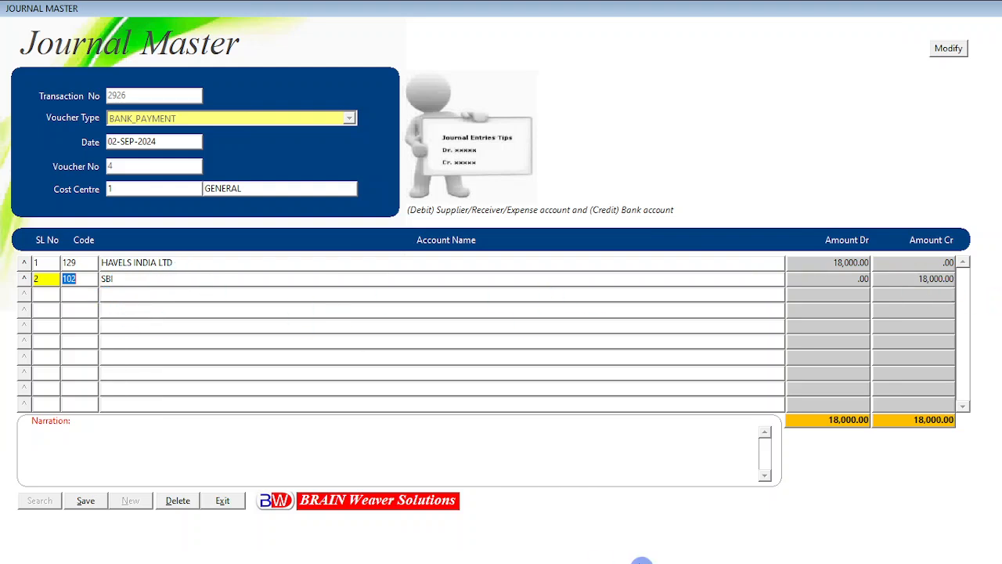
Step: Enter the narration "BEING PAID TO HAVELS INDIA LIMITED VIDE BANK PAYMENT VOUCHER NO.4", then save the voucher and leave Journal Master
key(Tab)
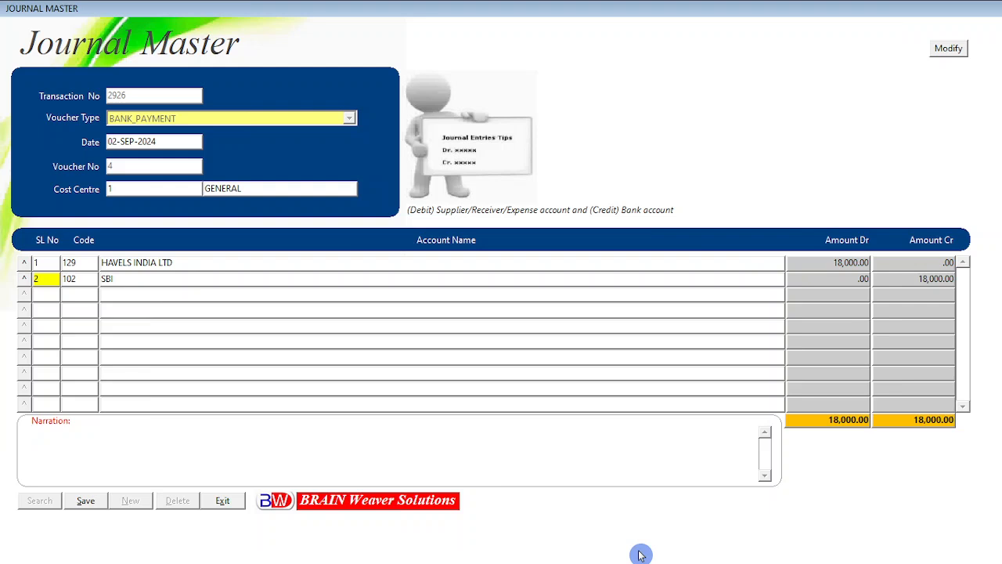
text(BEING )
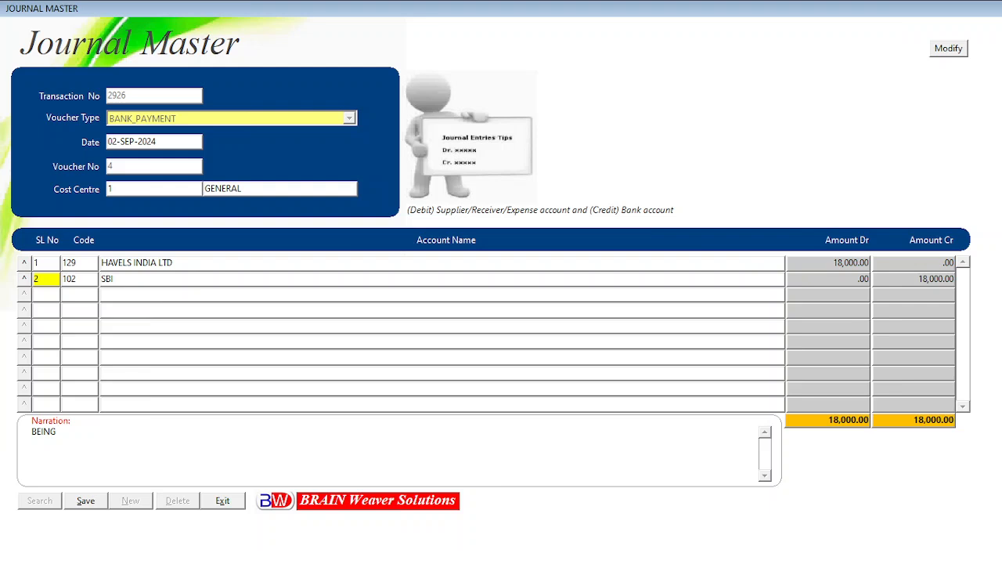
text(PAID TO HAVELS INDIA LI)
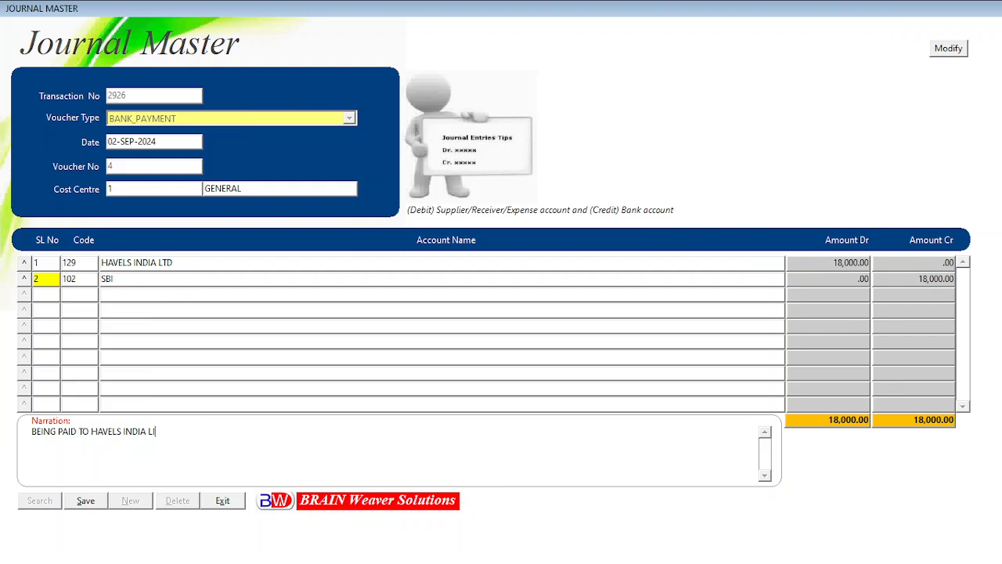
text(MITED VIDE BANK PAYMENT)
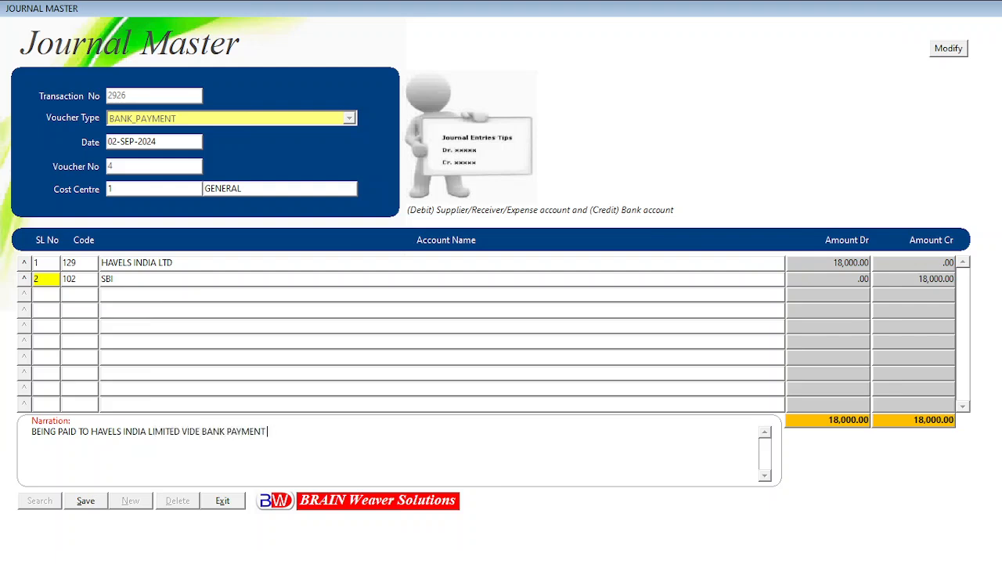
text( VOUCHER NO.4)
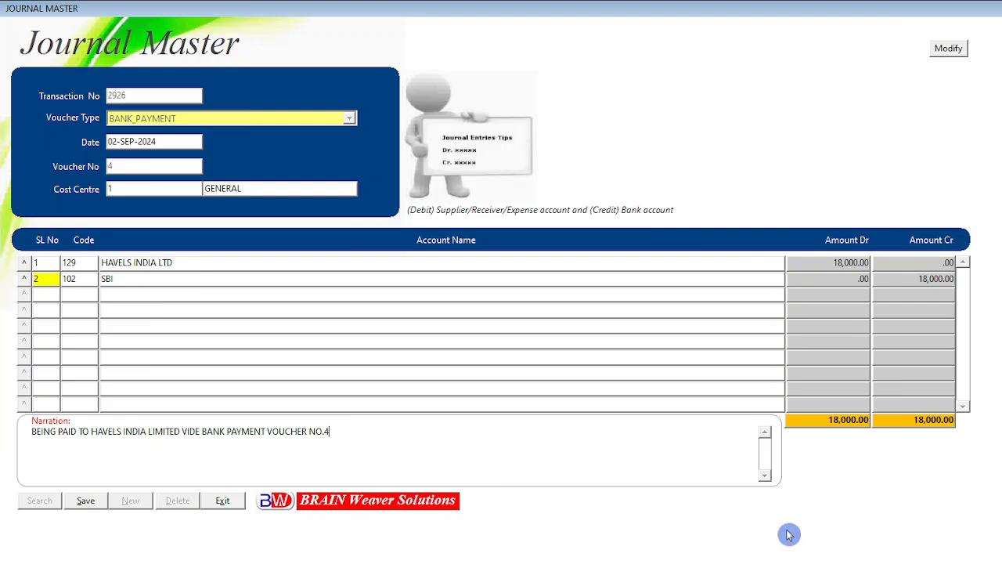
click(88, 505)
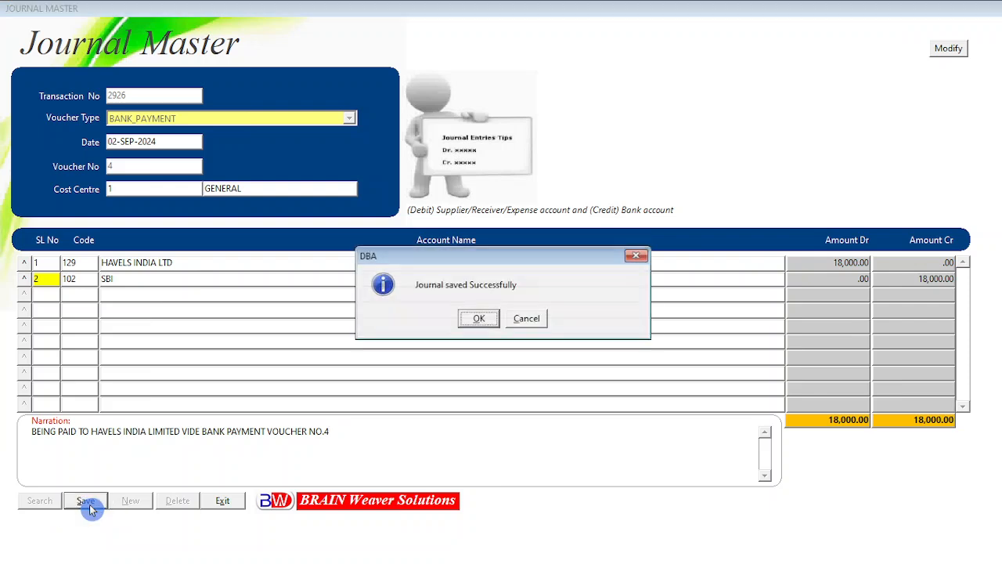
click(477, 317)
click(225, 501)
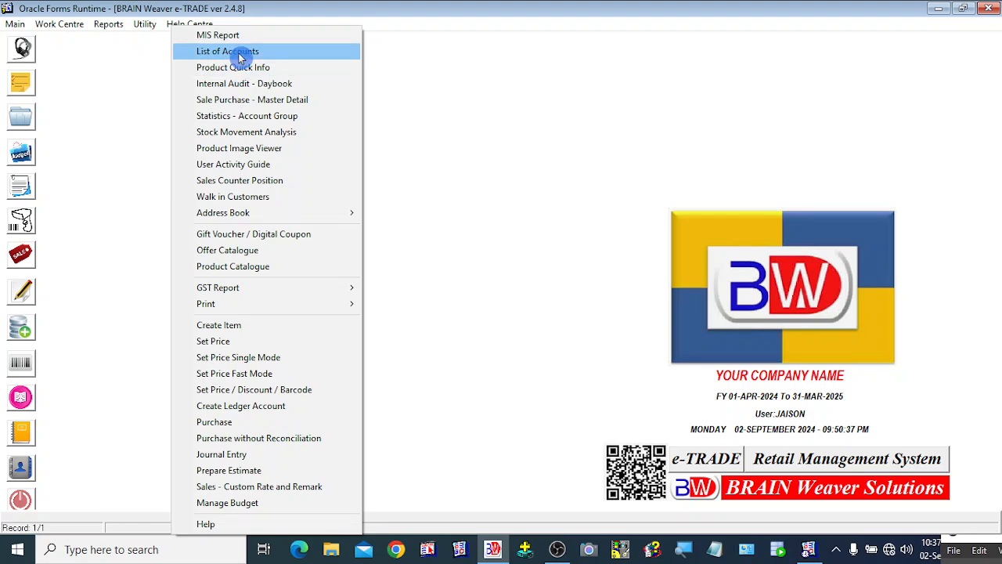
Step: Verify the HAVELS INDIA LTD balance in the List of Accounts filtered by the Supplier group, and close the list
click(231, 48)
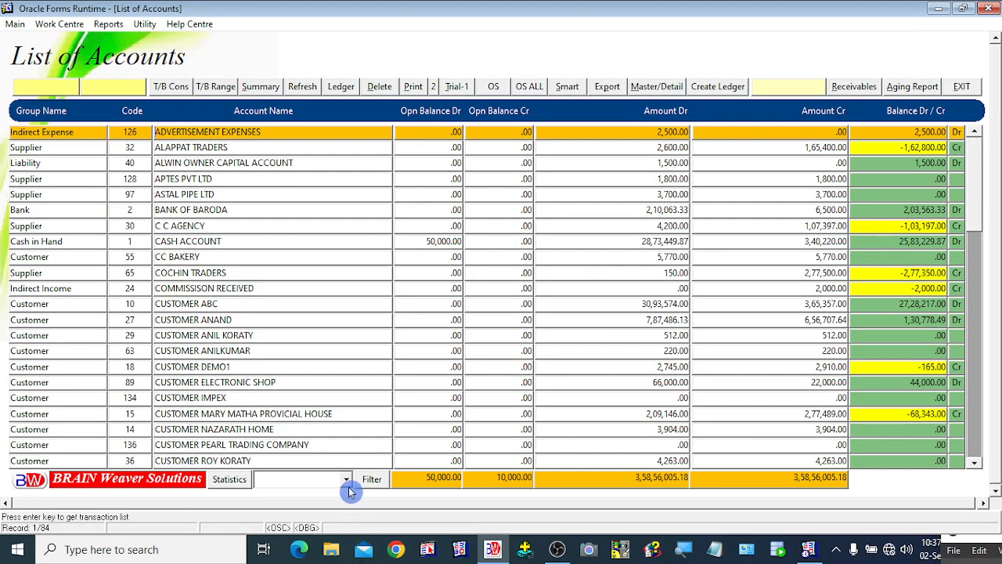
click(346, 478)
click(303, 453)
click(372, 478)
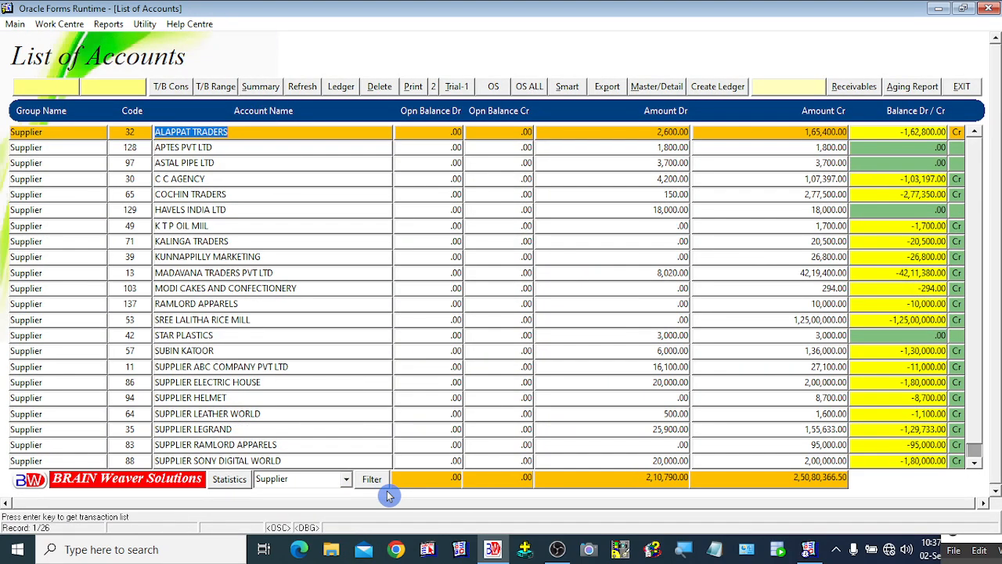
click(202, 211)
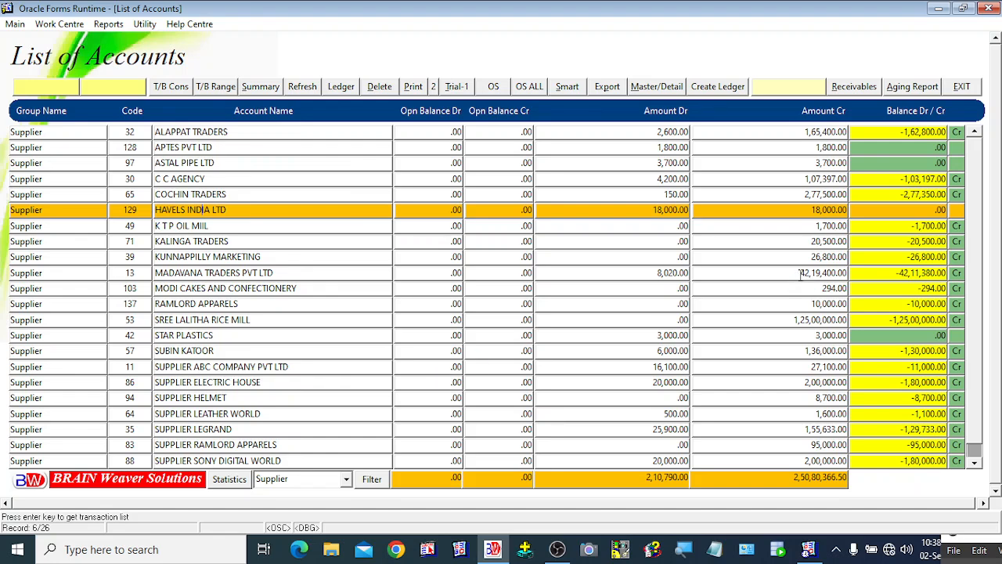
click(962, 86)
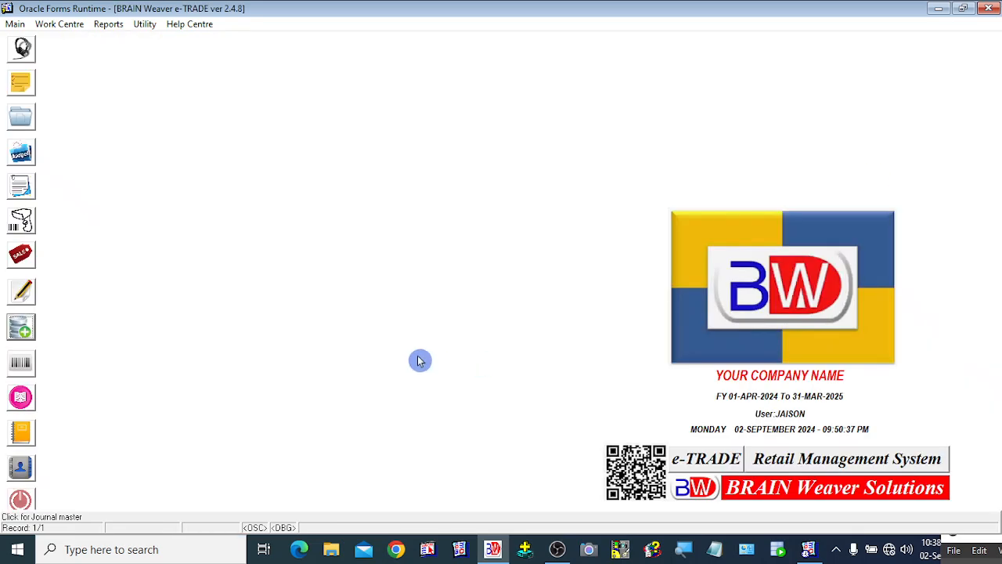
Step: Check the outstanding balance of CUSTOMER ELECTRONIC SHOP in the List of Accounts filtered by the Customer group, and close the list
right_click(174, 134)
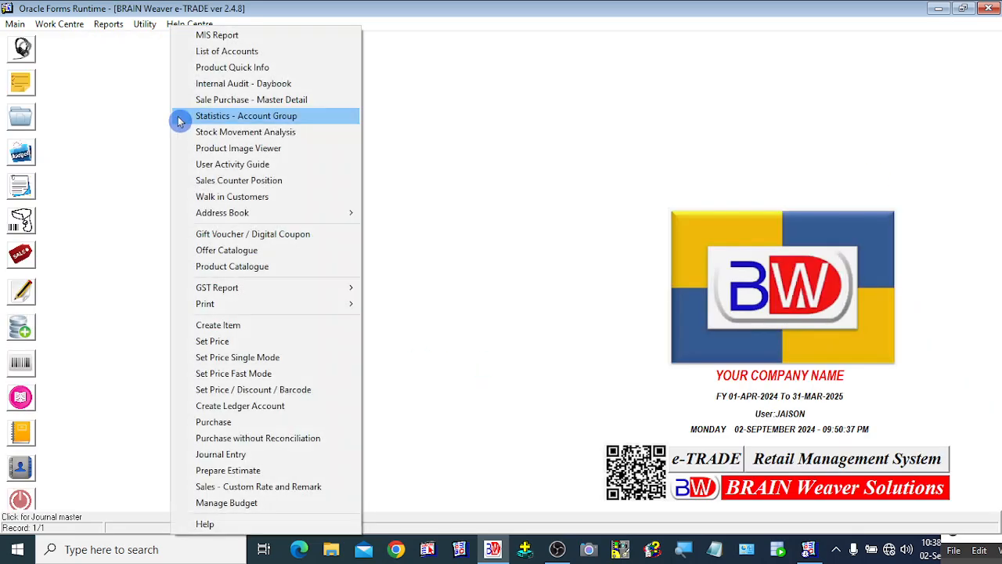
click(239, 51)
click(348, 480)
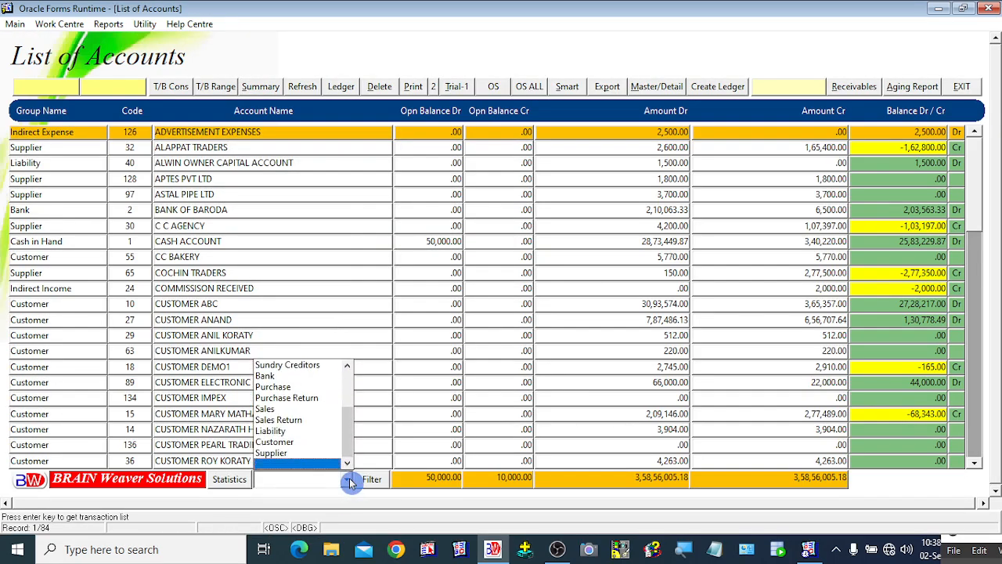
click(274, 442)
click(371, 478)
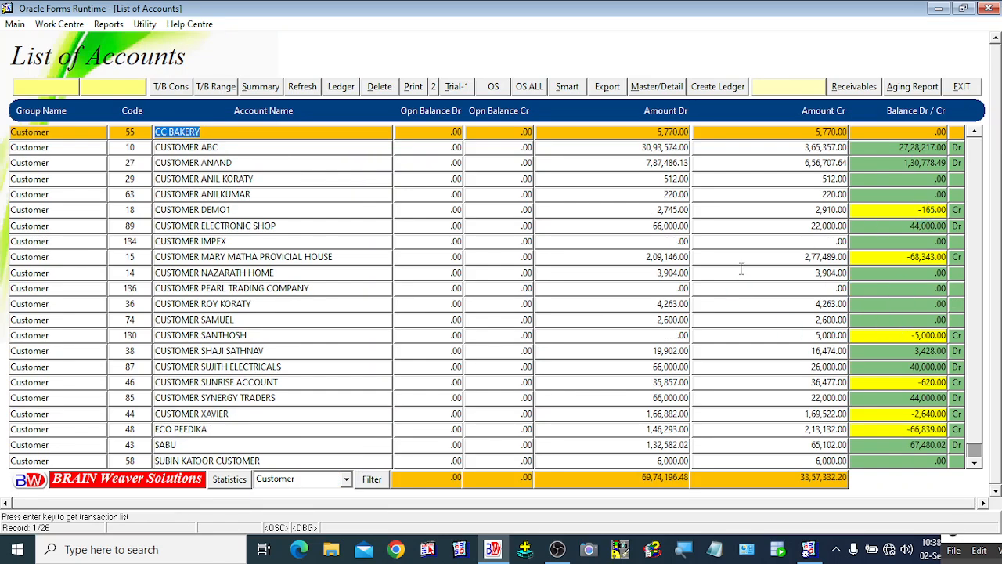
click(254, 226)
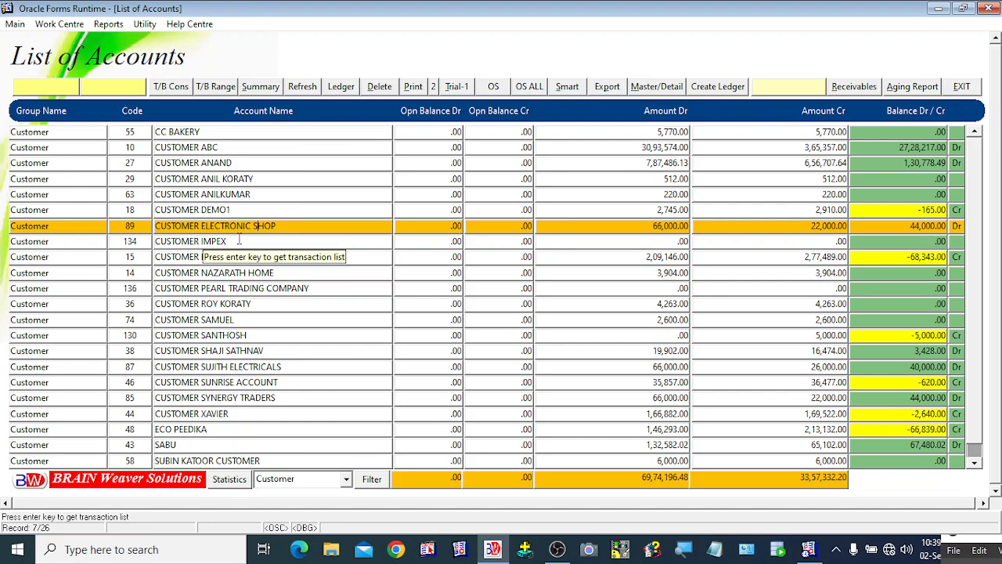
click(956, 95)
Step: Start a new Journal Master voucher of type BANK_RECEIPT dated 02-SEP-2024 with the GENERAL cost centre
click(26, 335)
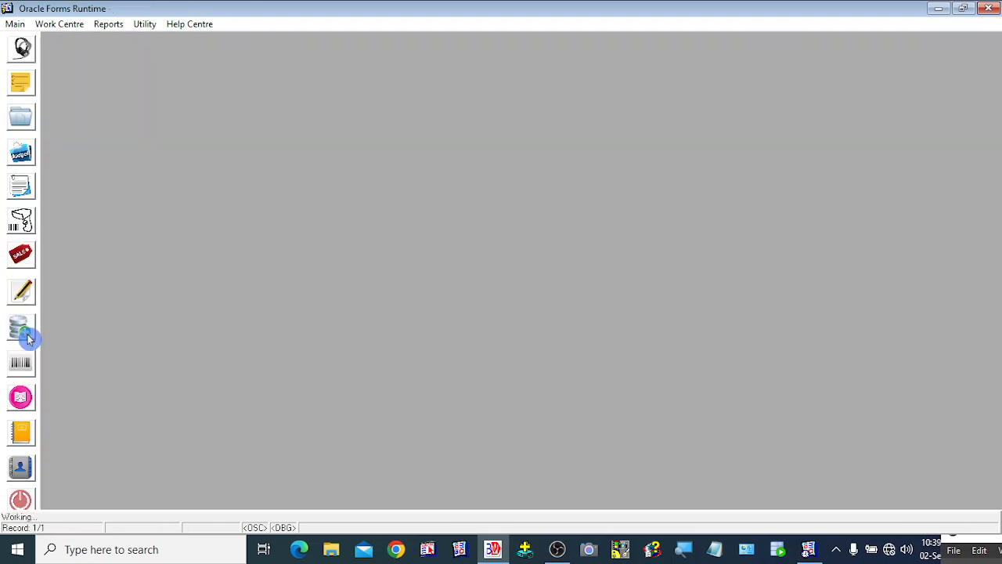
click(273, 118)
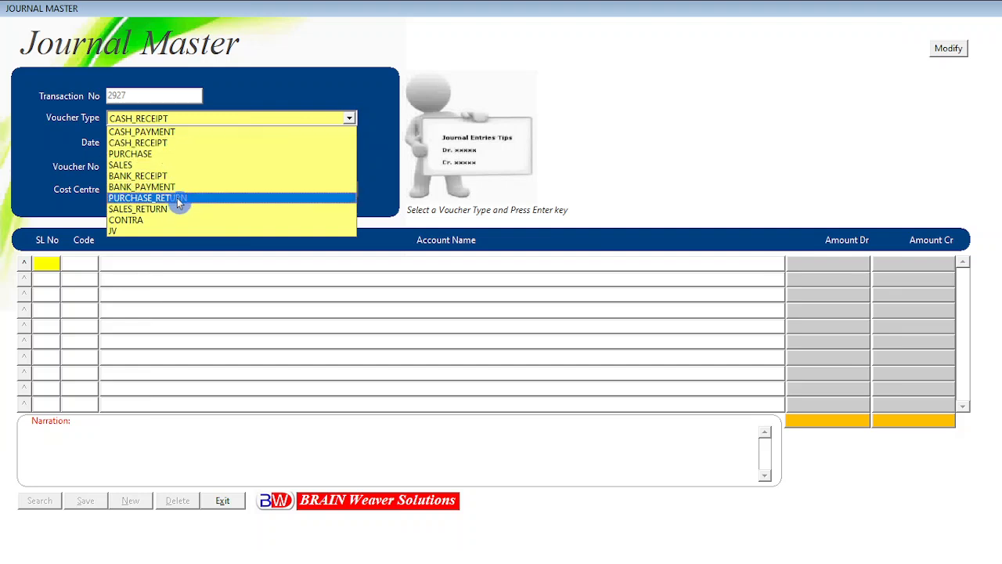
click(179, 176)
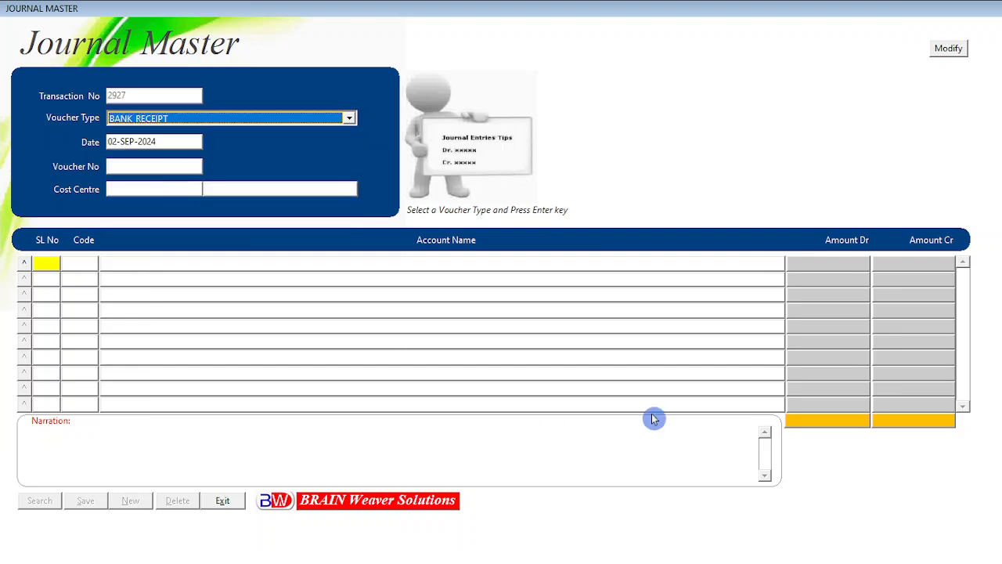
key(Return)
key(Return)
key(Down)
key(Down)
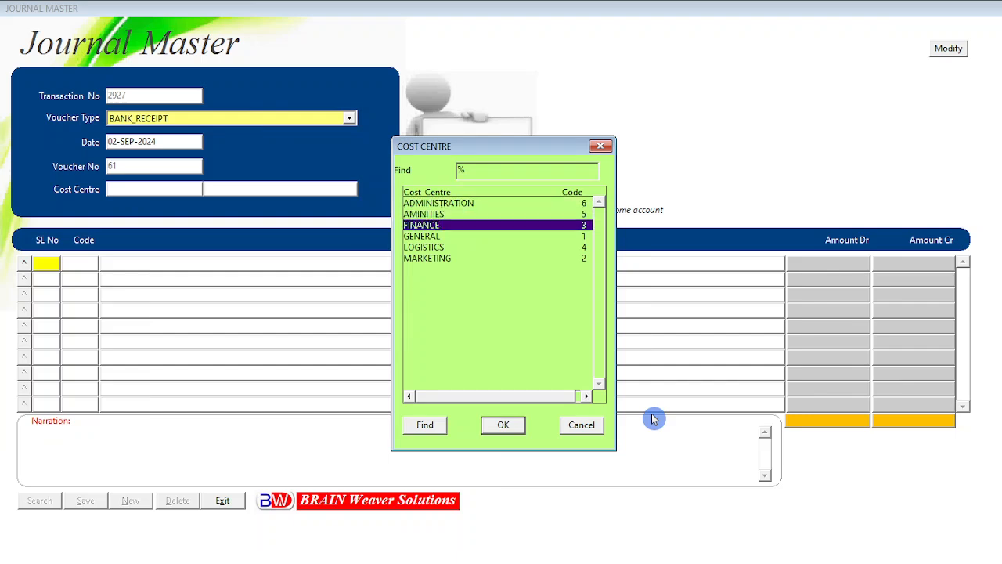
key(Down)
key(Return)
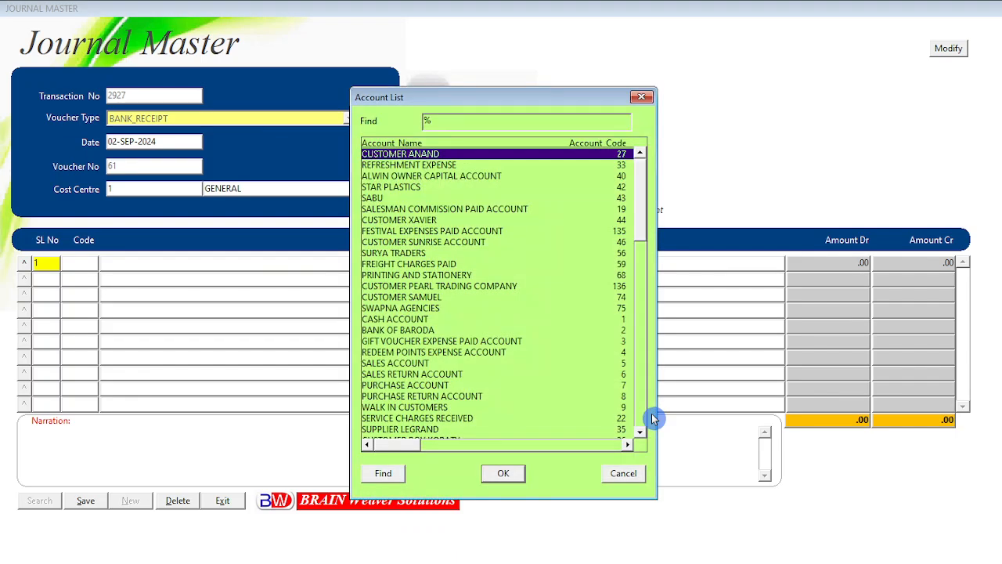
Step: Enter SBI as the bank receipt voucher's first line with a debit amount of 44000
text(SB)
key(Return)
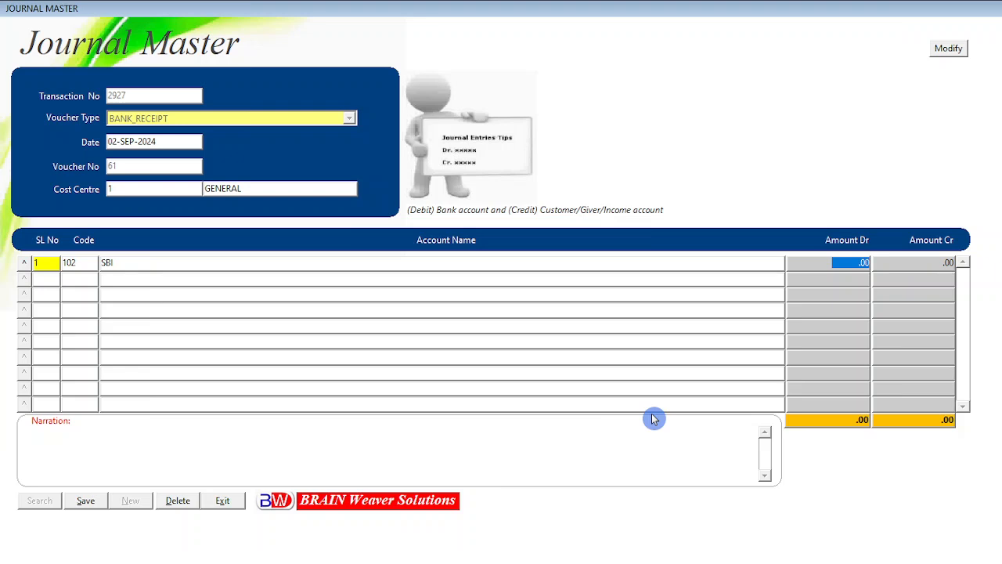
text(44400)
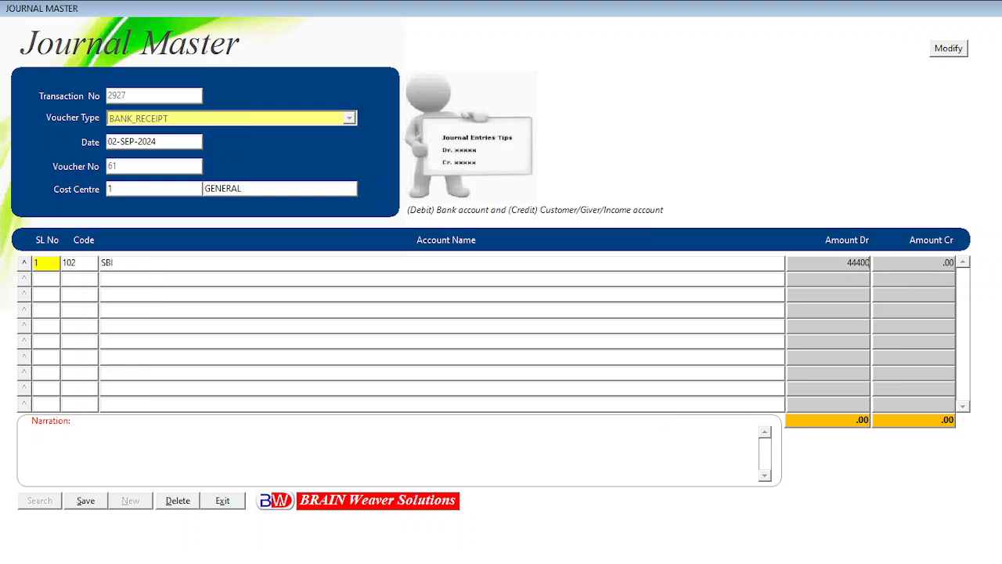
key(BackSpace)
key(BackSpace)
key(BackSpace)
text(000)
key(Return)
key(Return)
text(1205)
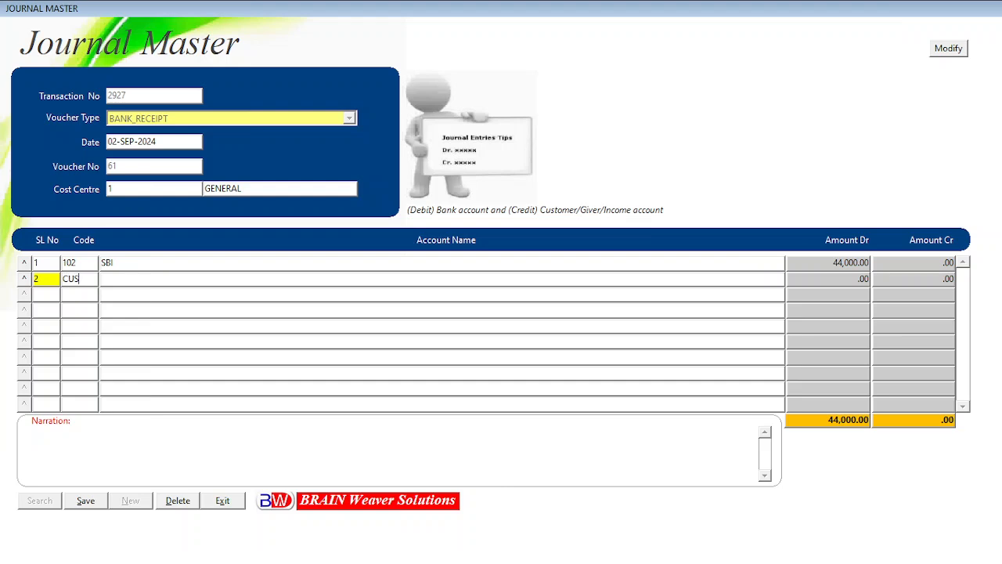
key(BackSpace)
key(BackSpace)
key(BackSpace)
key(BackSpace)
Step: Add CUSTOMER ELECTRONIC SHOP as the bank receipt voucher's second line with a credit amount of 44000
key(Return)
text(cuSTOMER %)
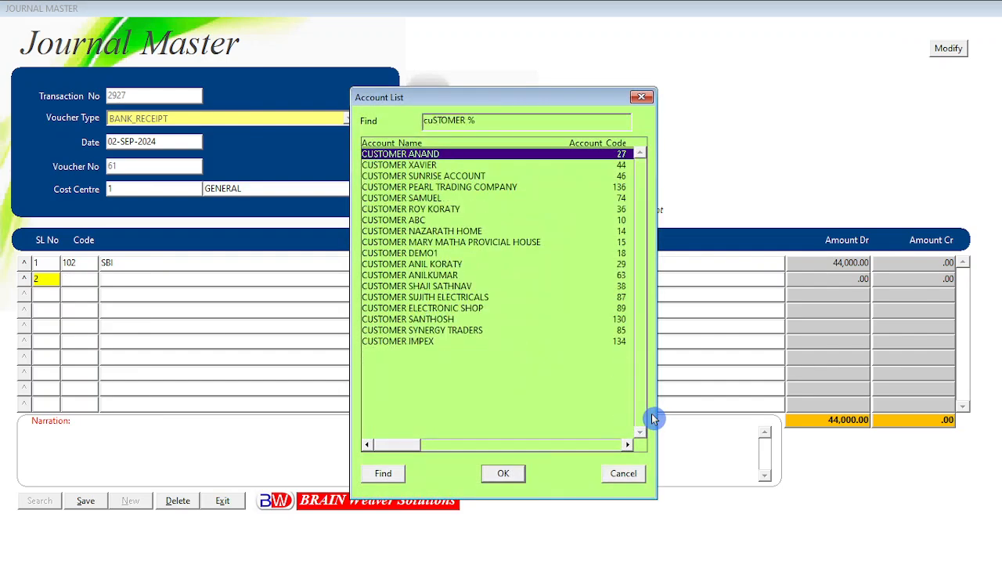
key(Down)
key(Down)
key(Down)
key(Down)
key(Down)
key(Down)
key(Down)
key(Down)
key(Down)
key(Down)
key(Down)
key(Down)
key(Down)
key(Down)
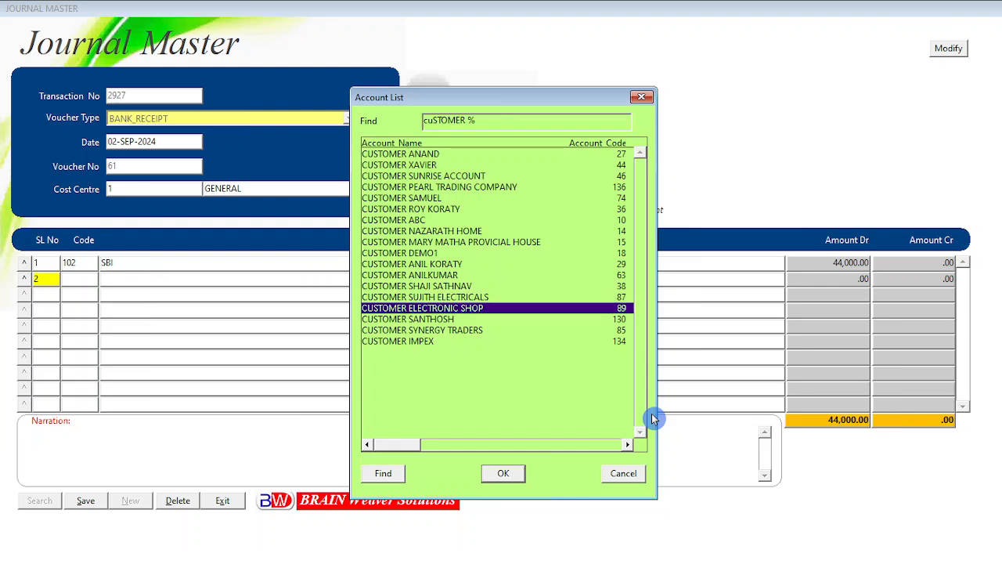
key(Return)
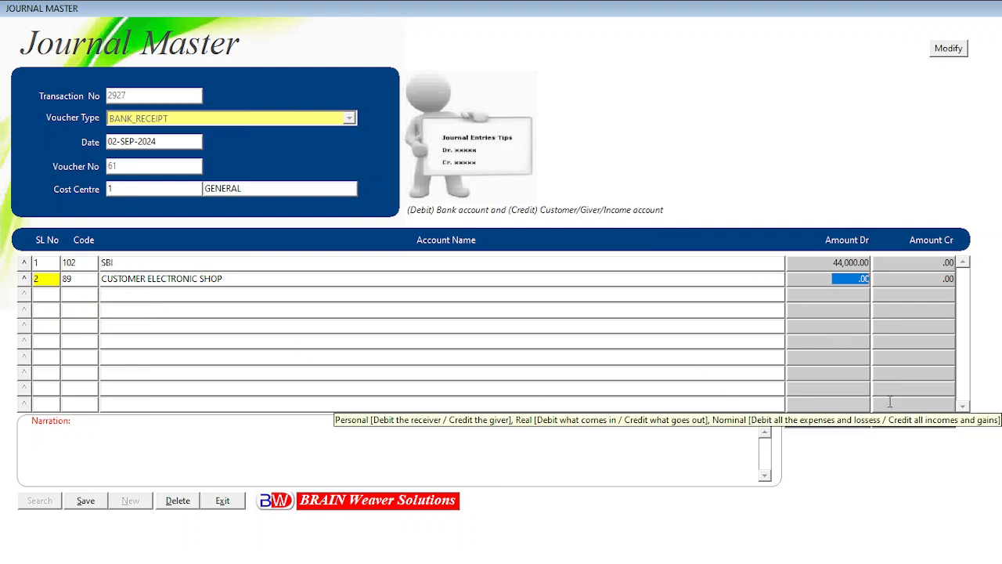
key(Tab)
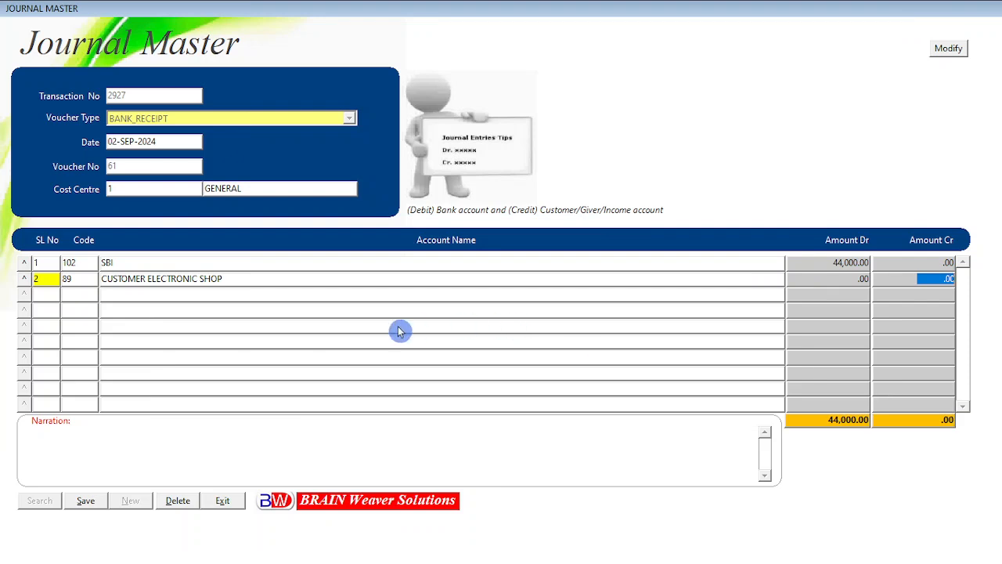
text(444)
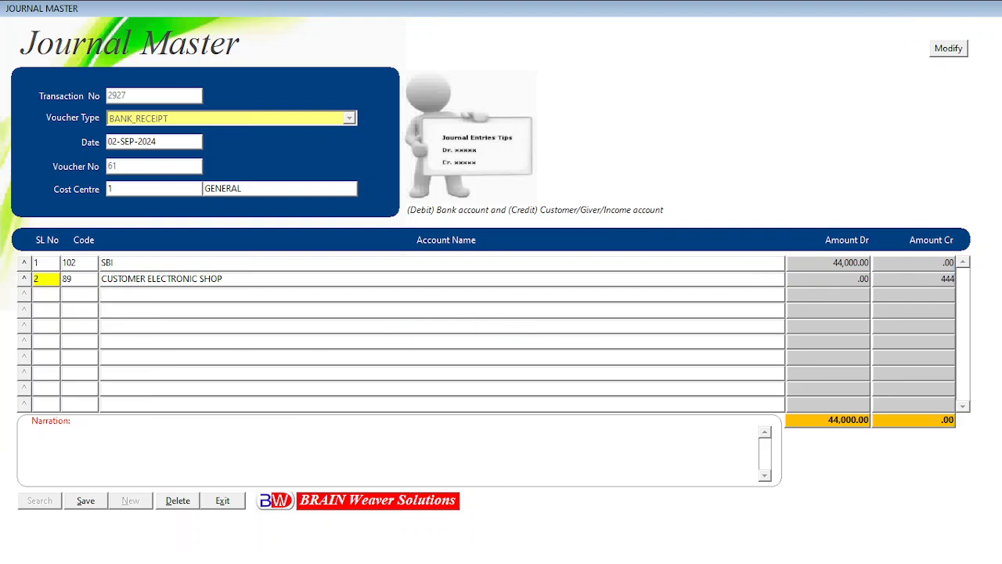
text(000)
click(399, 331)
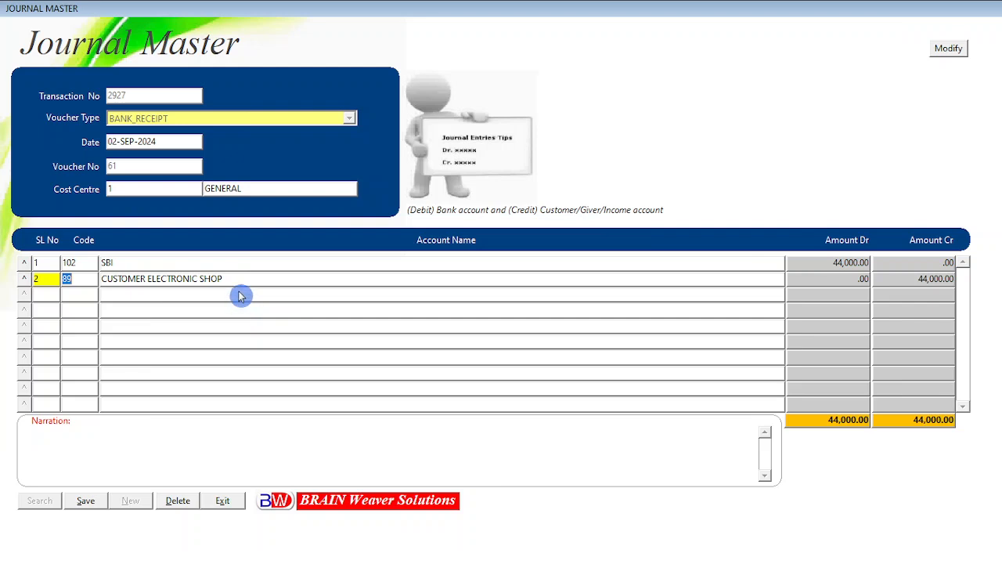
key(Tab)
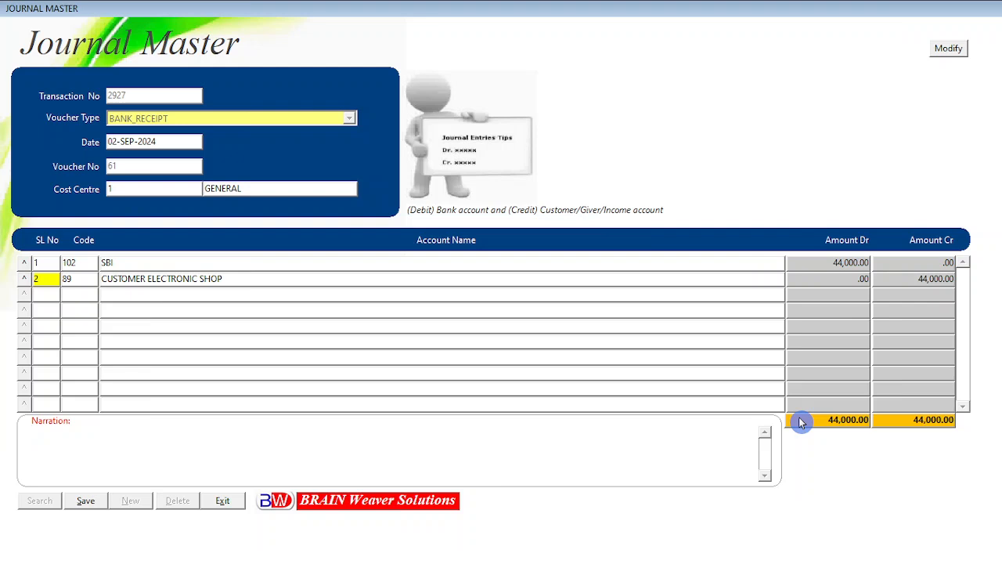
Step: Add the narration "BEING PAYMENT RECEIVED FROM CUSTOMER ELECTRONIC SHOP VIDE BANK RECEIPT VOUCHER NO.61", save the bank receipt voucher and exit Journal Master
text(BEING)
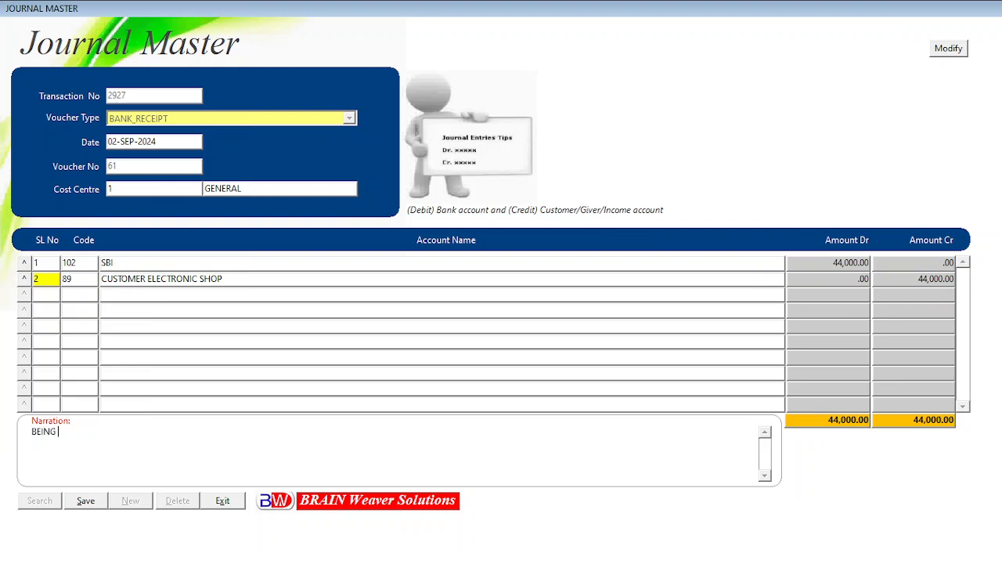
text( PAYMENT RECEIVED FROM CUSTO)
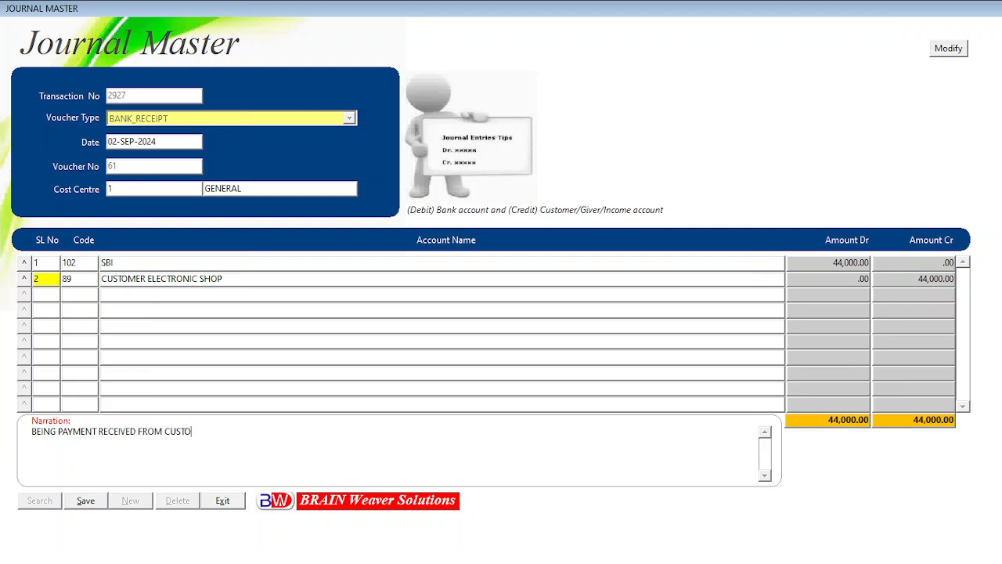
text(MER ELECTRONIC SHOP VIDE )
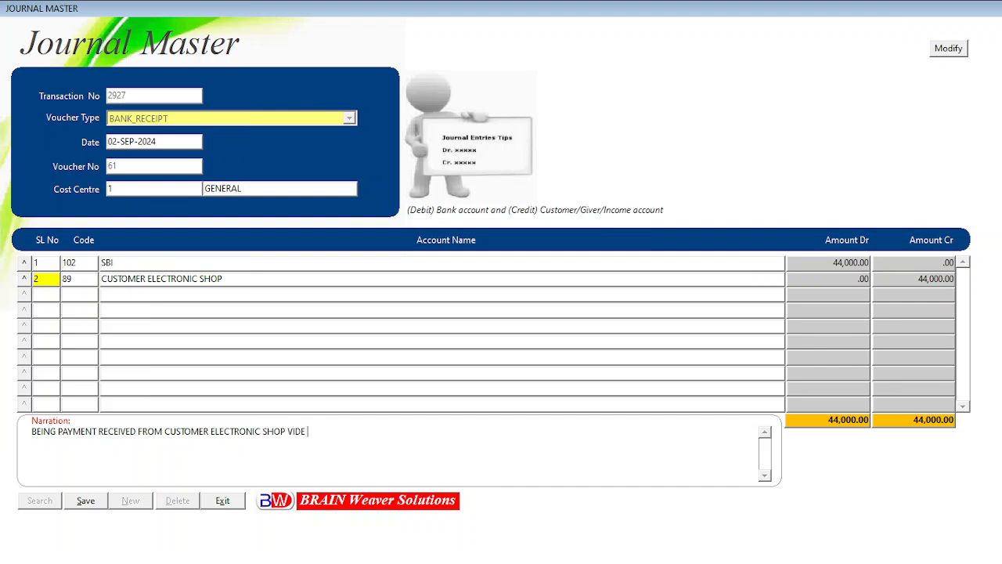
text(BANK RECEIPT VOUCHER NO)
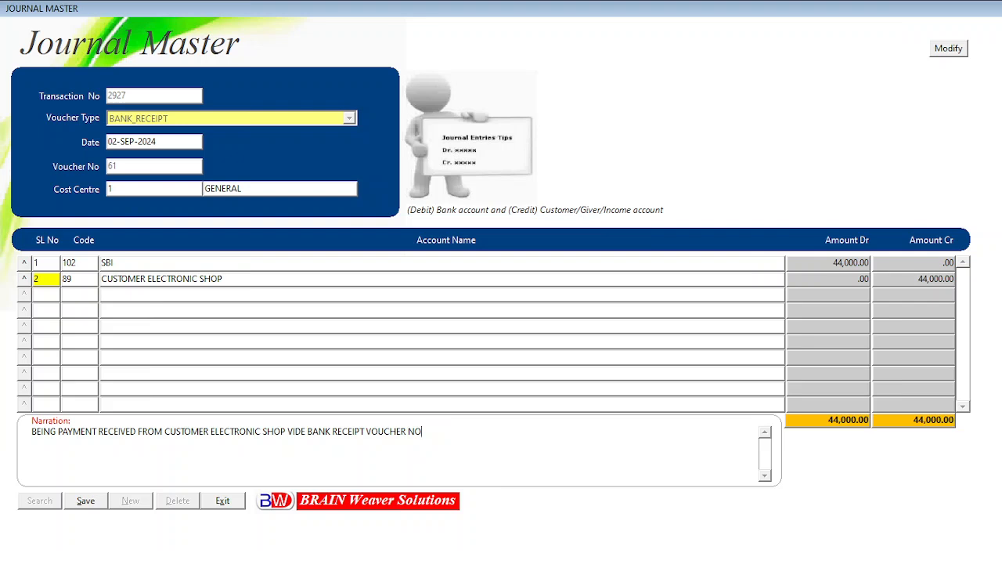
text(.61)
click(82, 502)
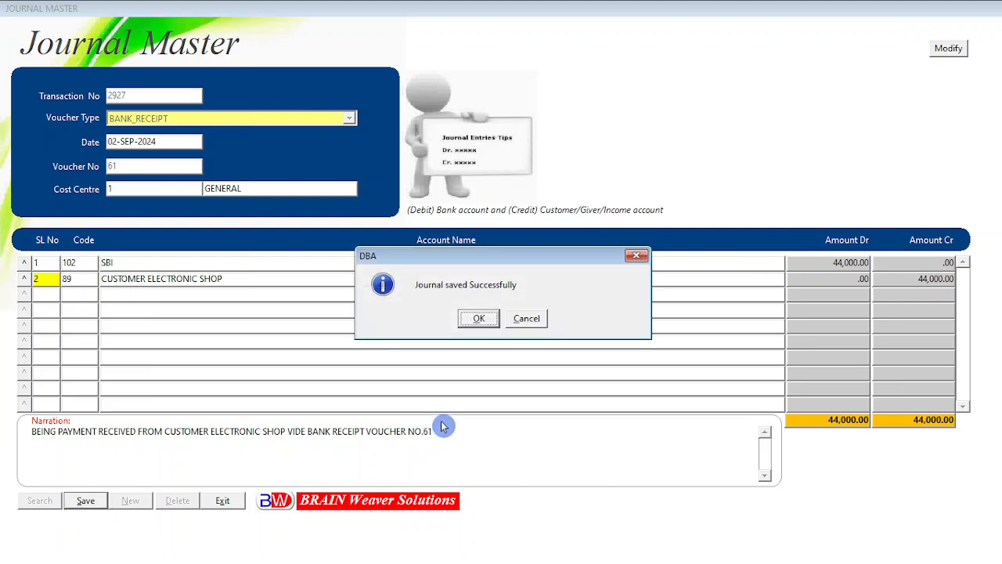
click(484, 320)
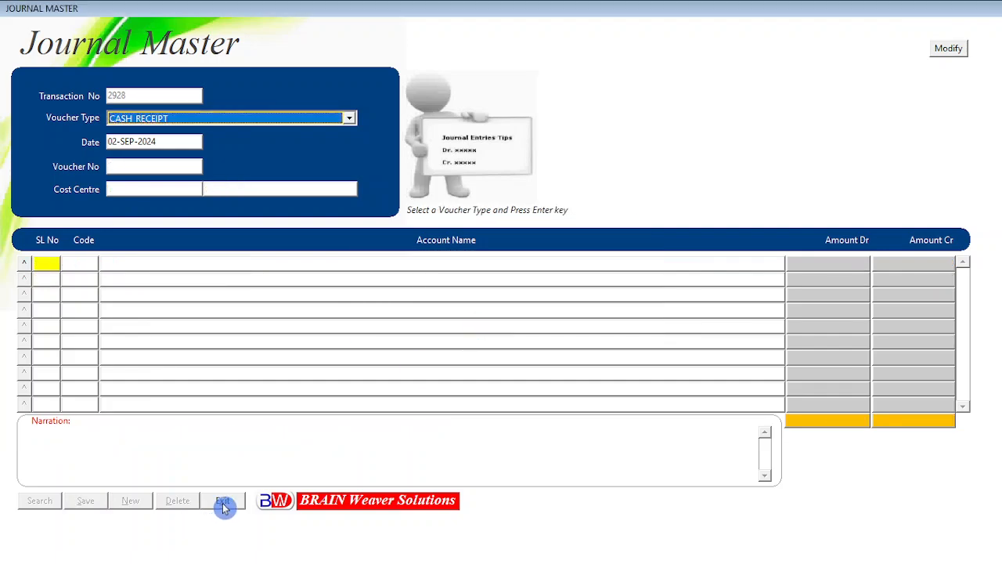
click(224, 507)
Step: Check the balance of CUSTOMER ELECTRONIC SHOP in the List of Accounts filtered by the Customer group
right_click(172, 127)
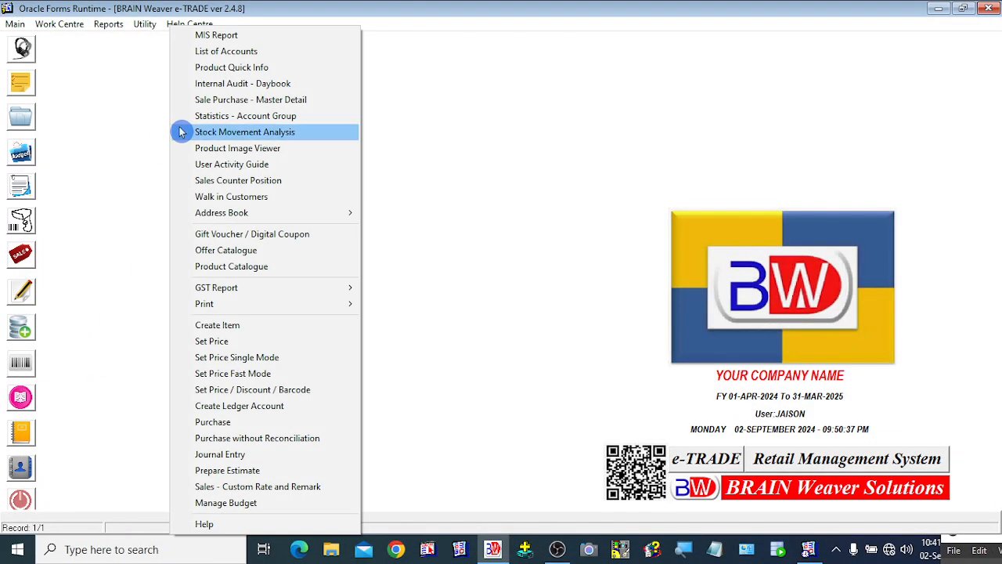
click(225, 51)
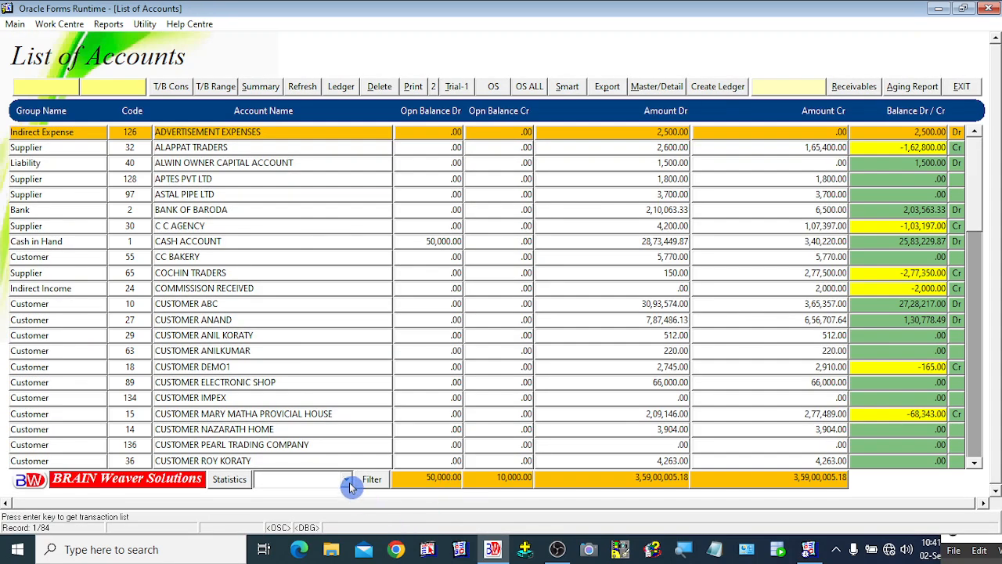
click(346, 478)
click(274, 442)
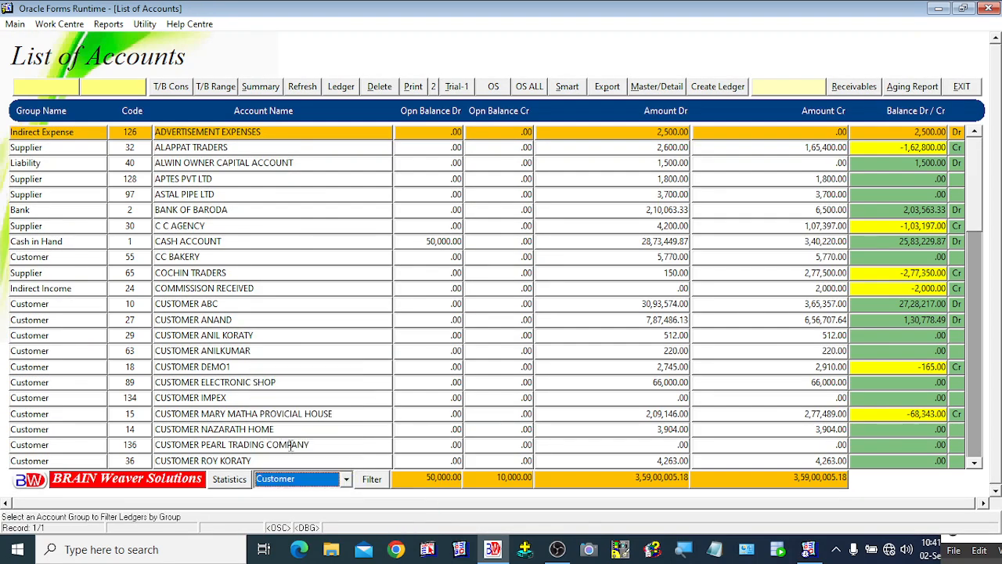
click(372, 481)
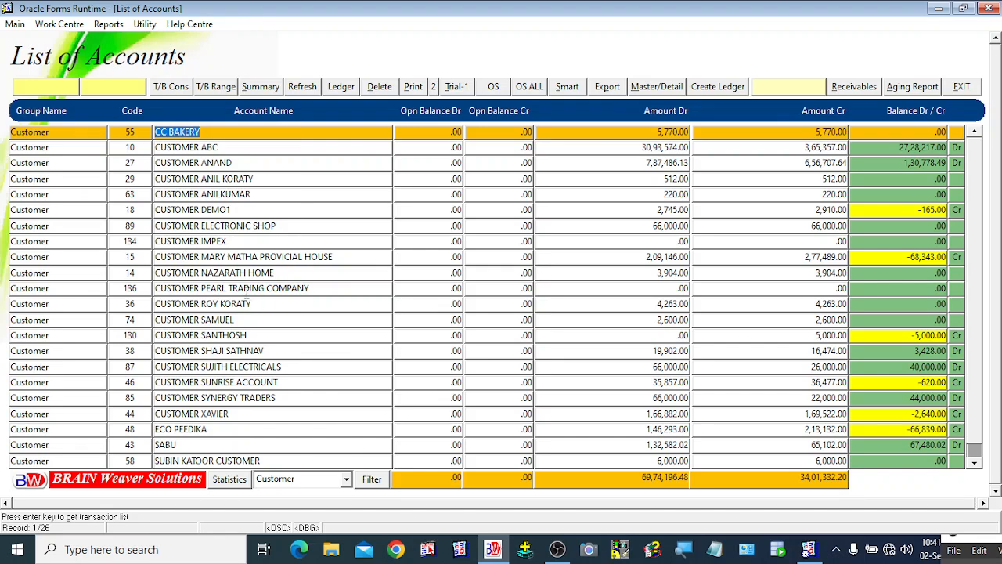
click(223, 225)
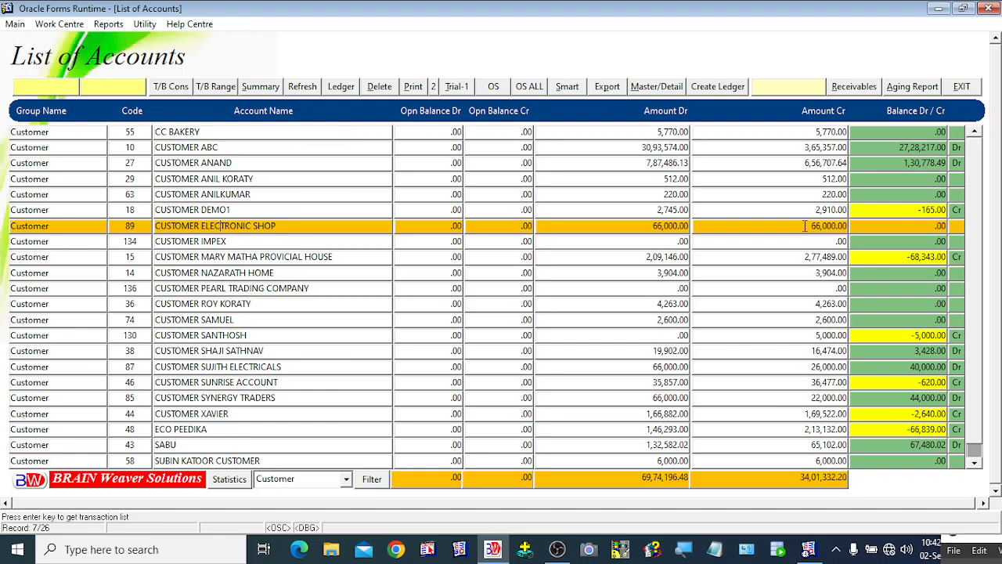
Step: Review the sales, sales return and bank receipt transactions of CUSTOMER ELECTRONIC SHOP, and close the List of Accounts
double_click(296, 227)
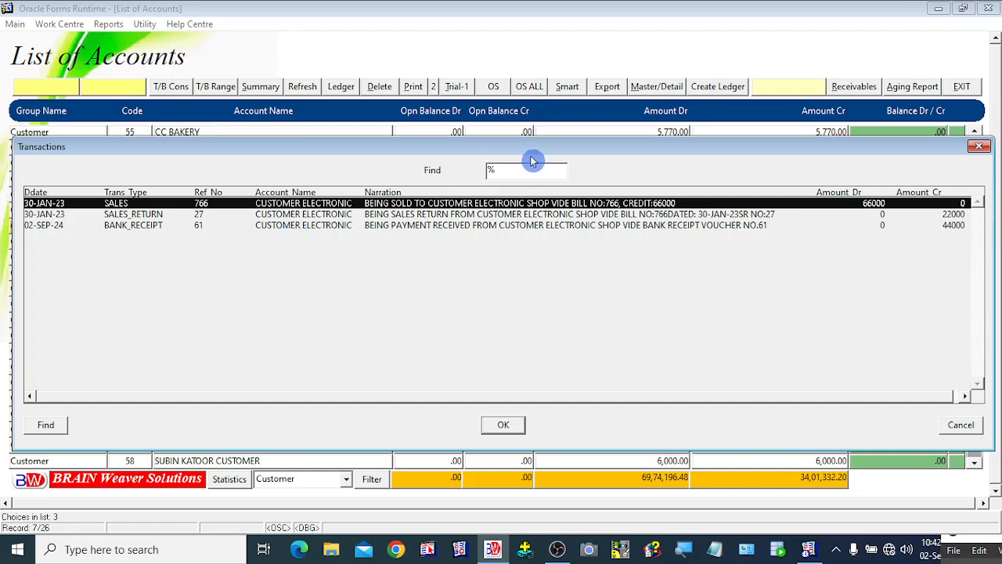
mouse_move(523, 149)
mouse_down()
mouse_move(519, 172)
mouse_move(526, 159)
mouse_up()
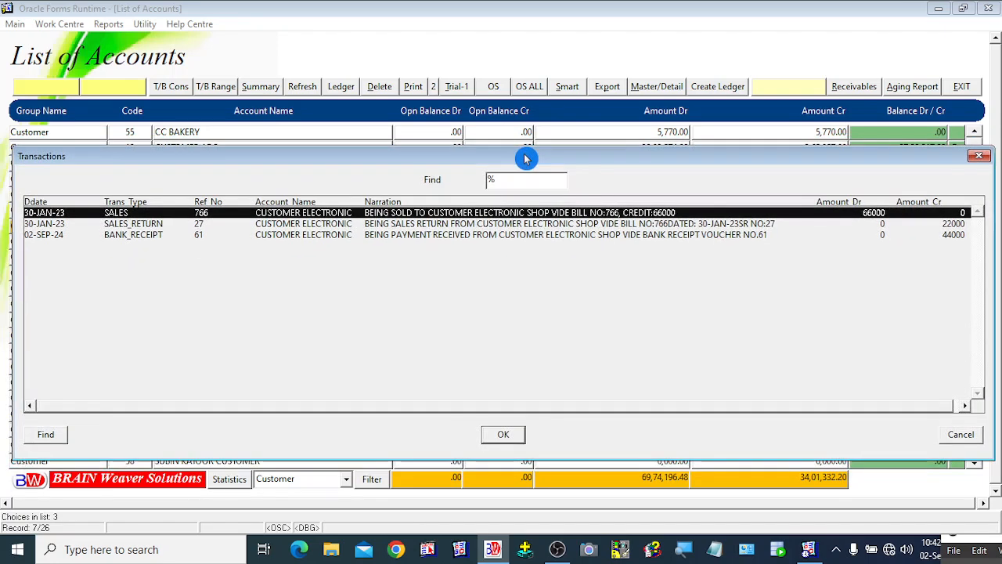
click(166, 224)
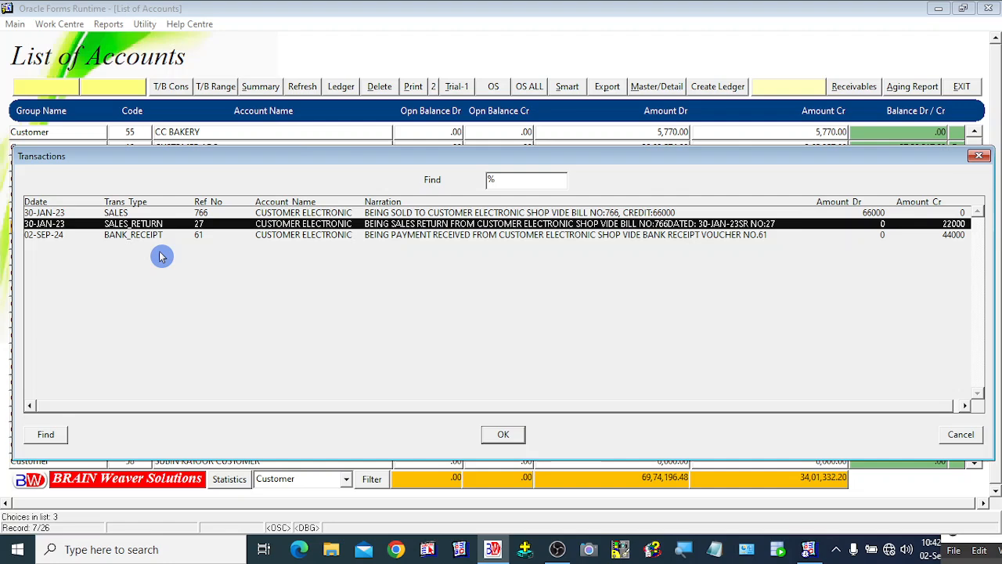
click(134, 216)
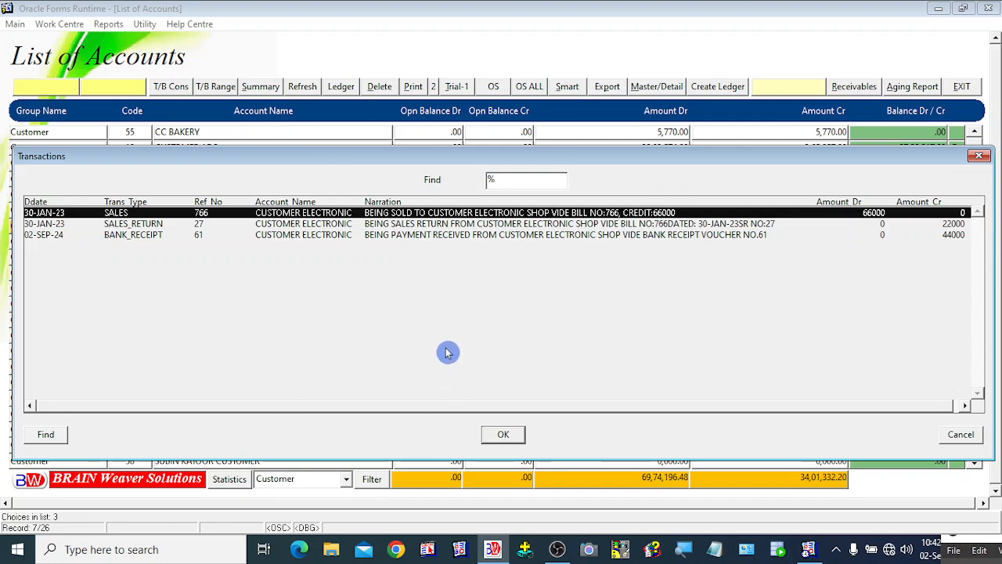
click(91, 225)
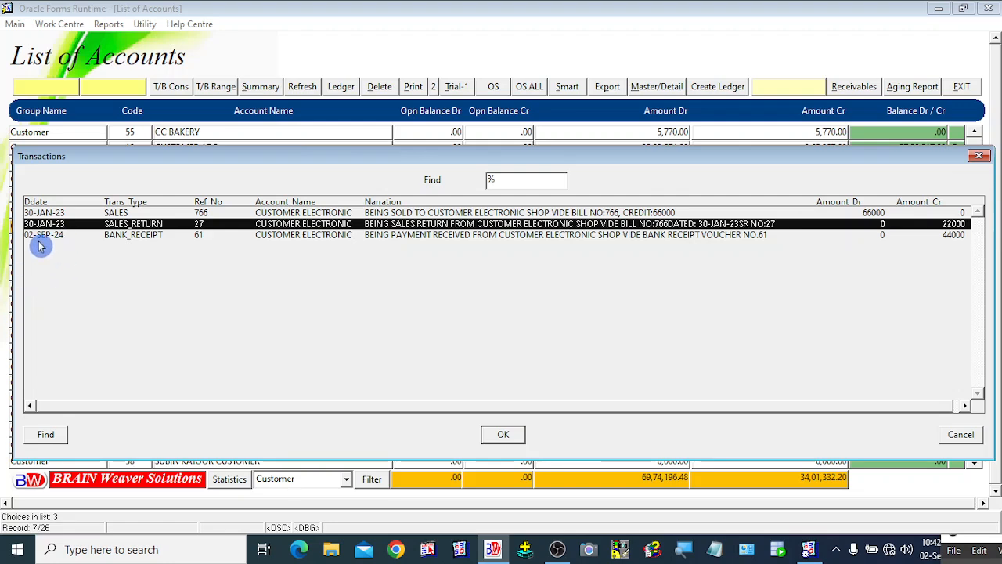
click(140, 238)
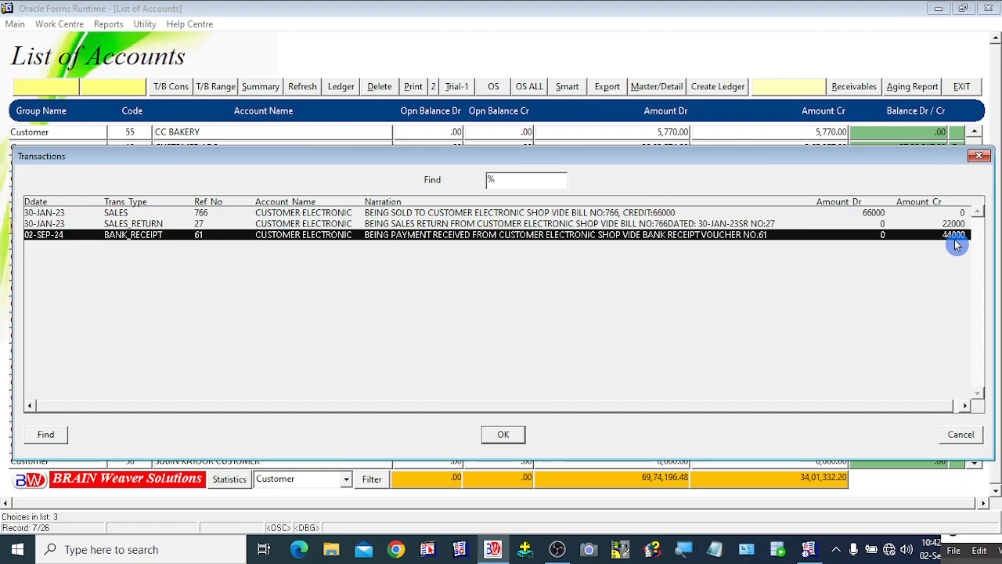
click(506, 433)
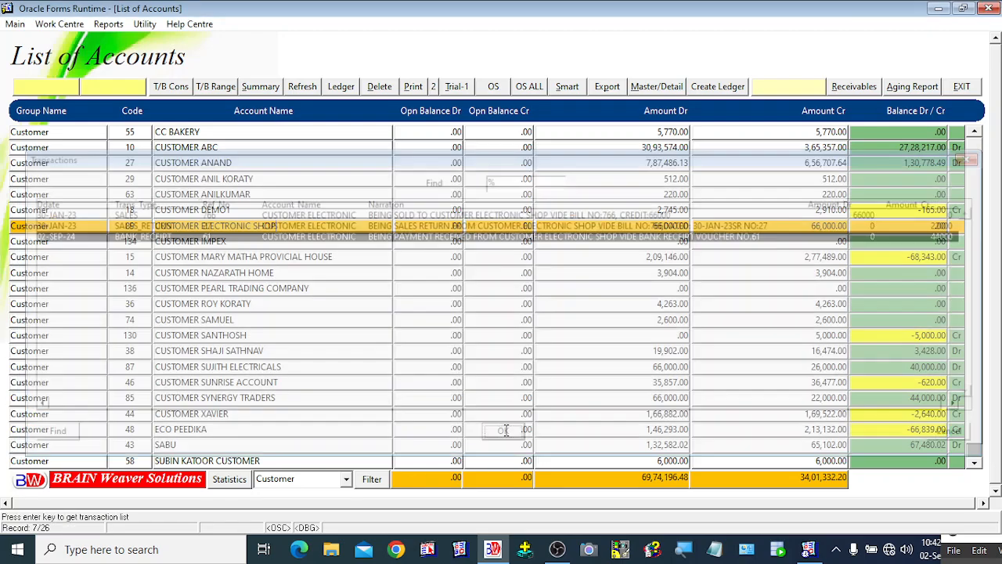
click(963, 88)
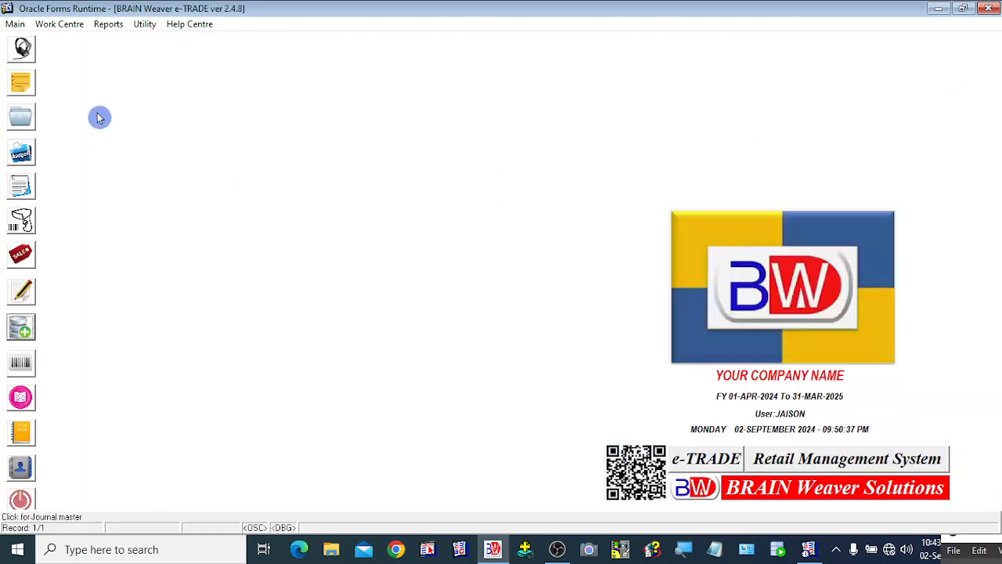
Step: Review the voucher types available in Journal Master, including CONTRA and JV, and exit without creating a voucher
click(22, 329)
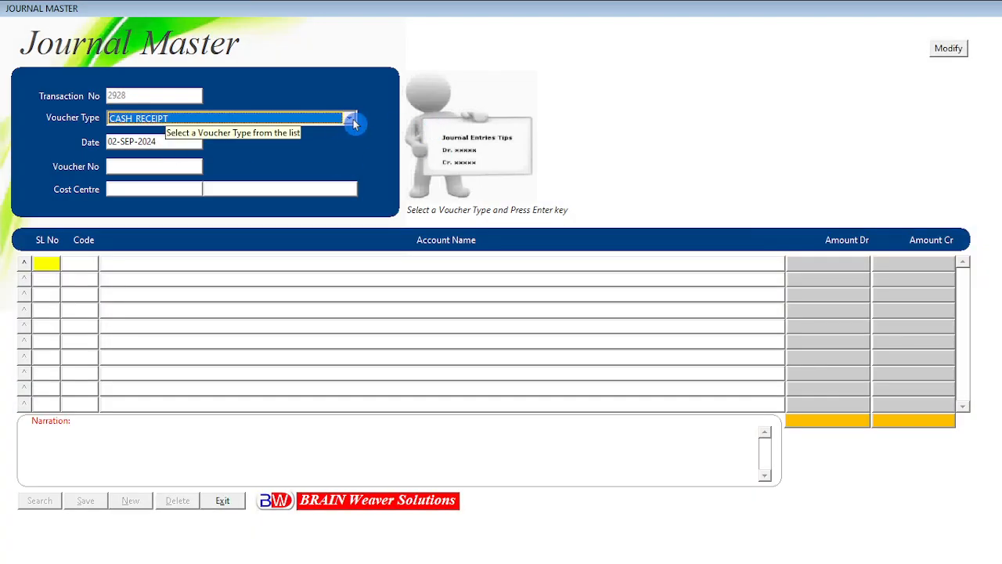
click(350, 119)
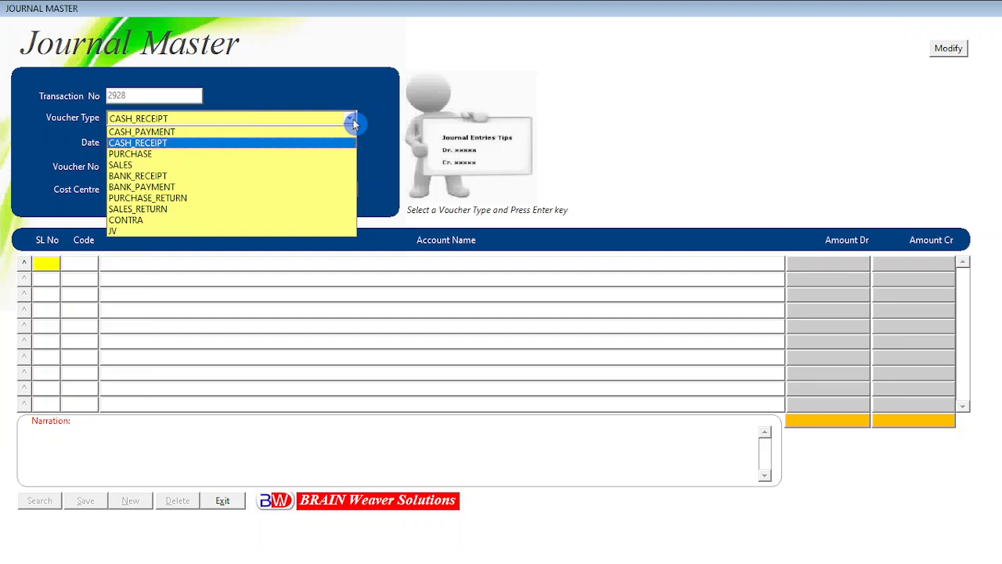
click(435, 161)
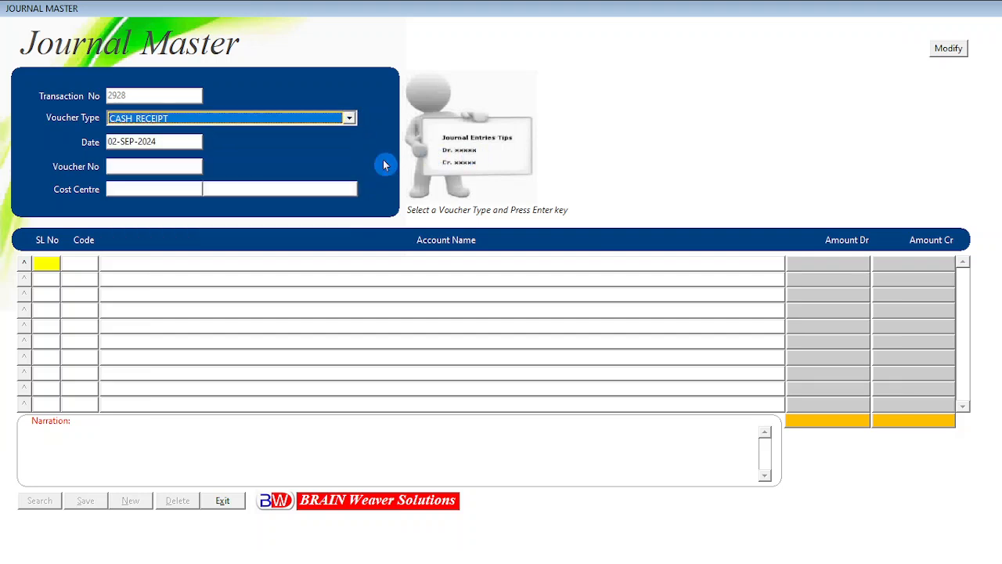
click(348, 119)
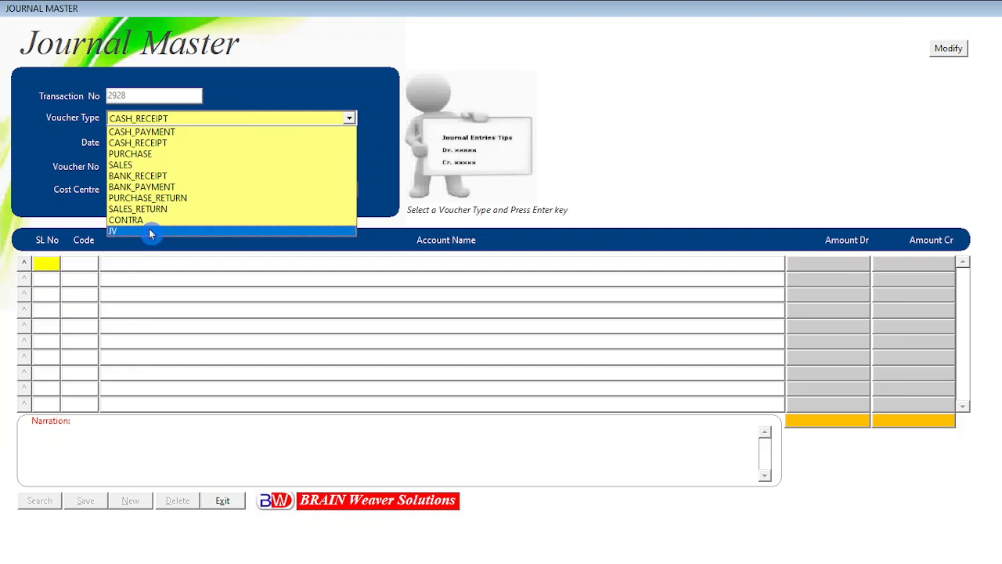
click(490, 180)
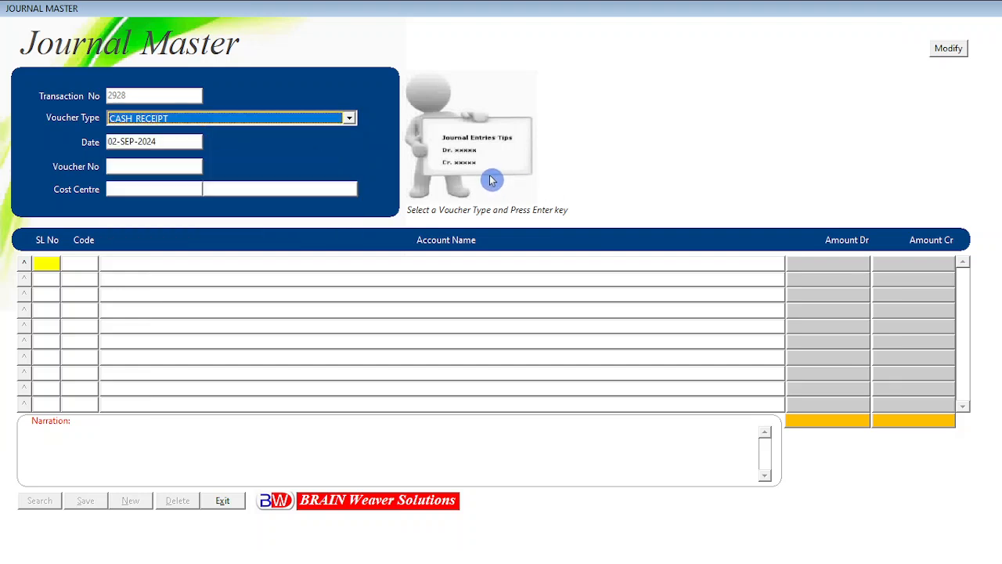
click(349, 120)
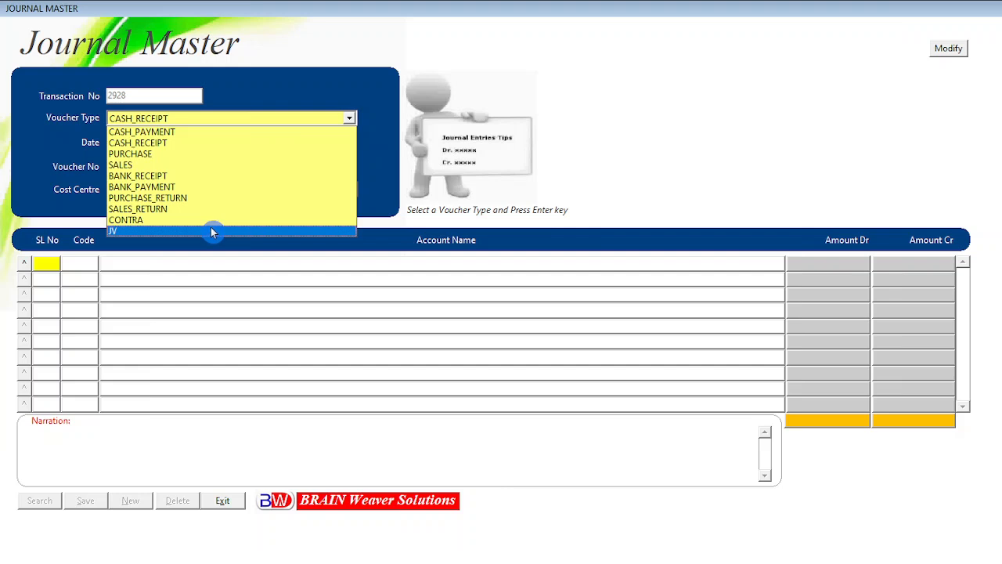
click(475, 180)
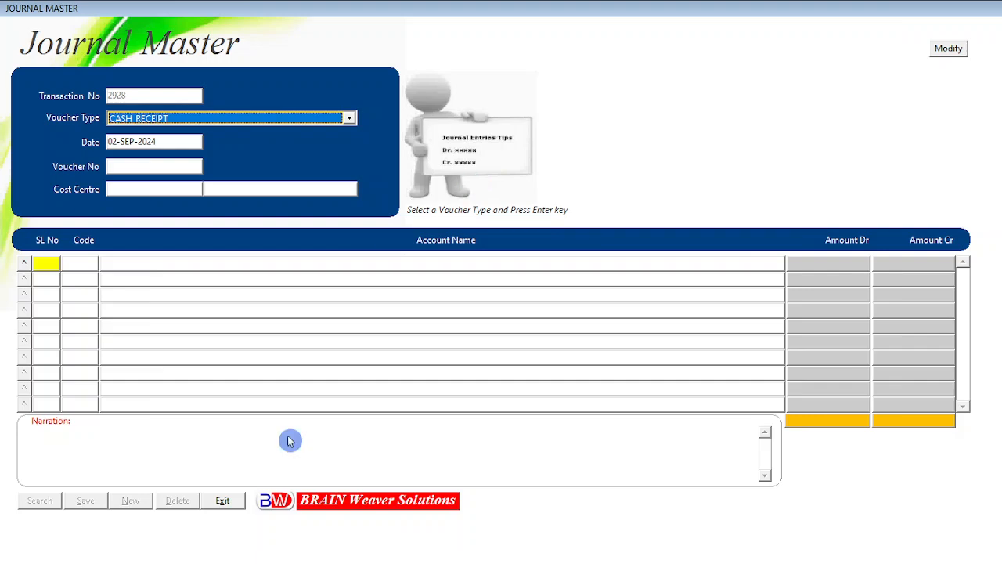
click(229, 506)
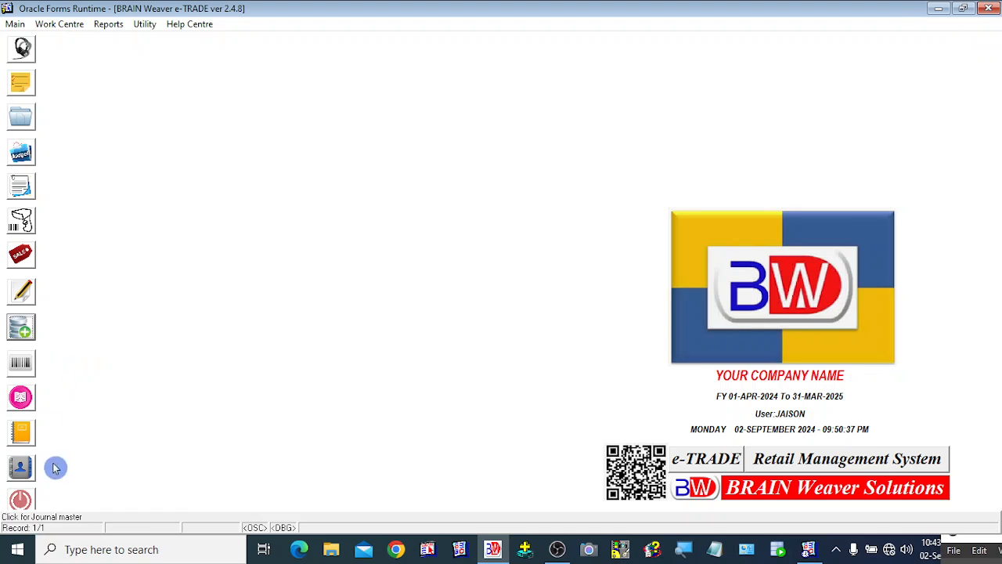
Step: Open the Journal Register and go to its last records
click(108, 23)
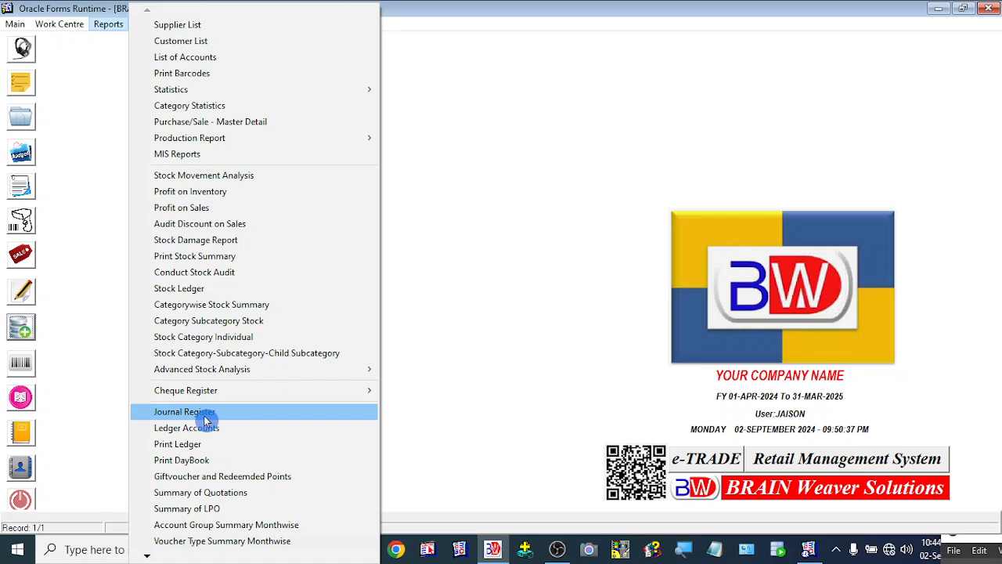
click(544, 392)
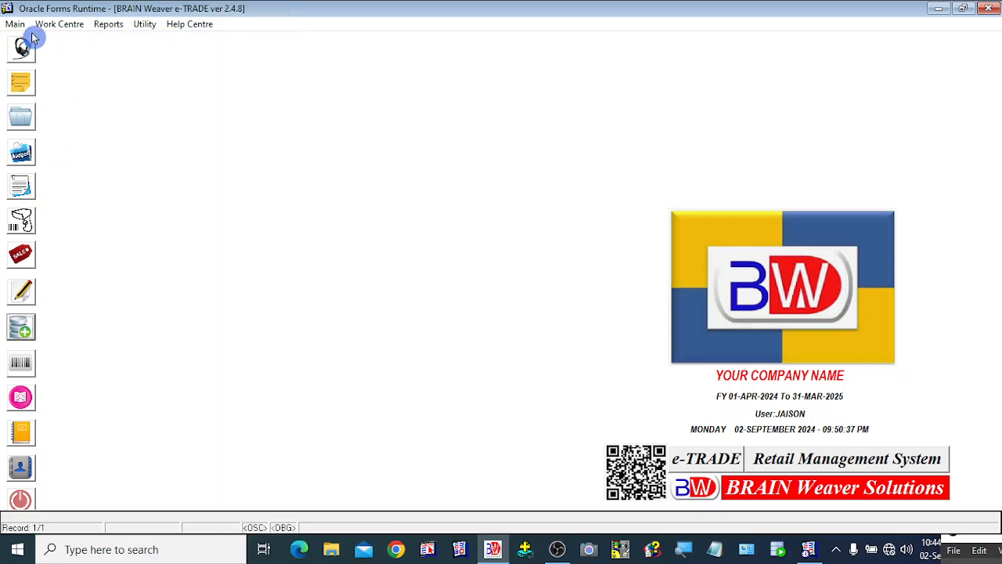
click(21, 445)
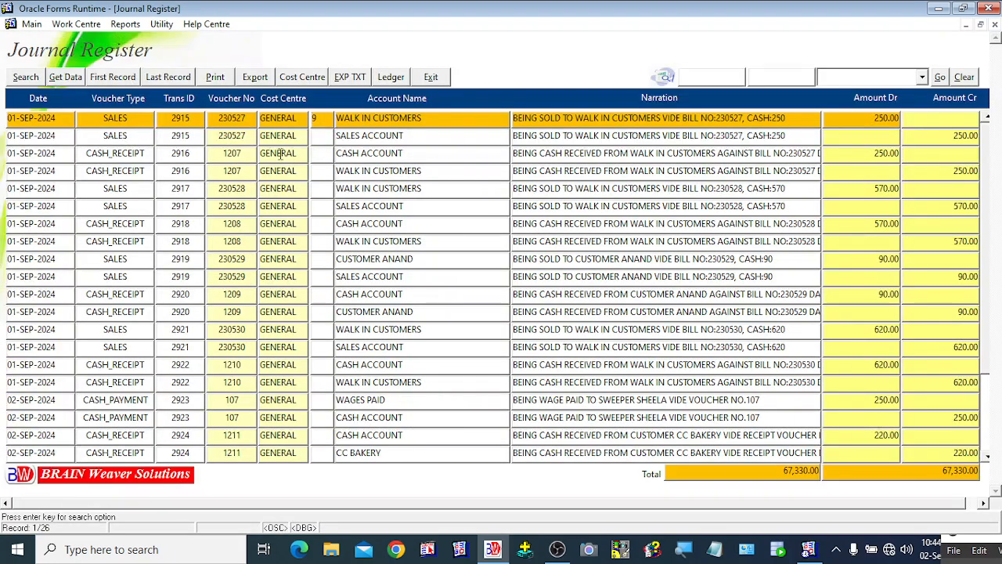
click(166, 78)
click(320, 349)
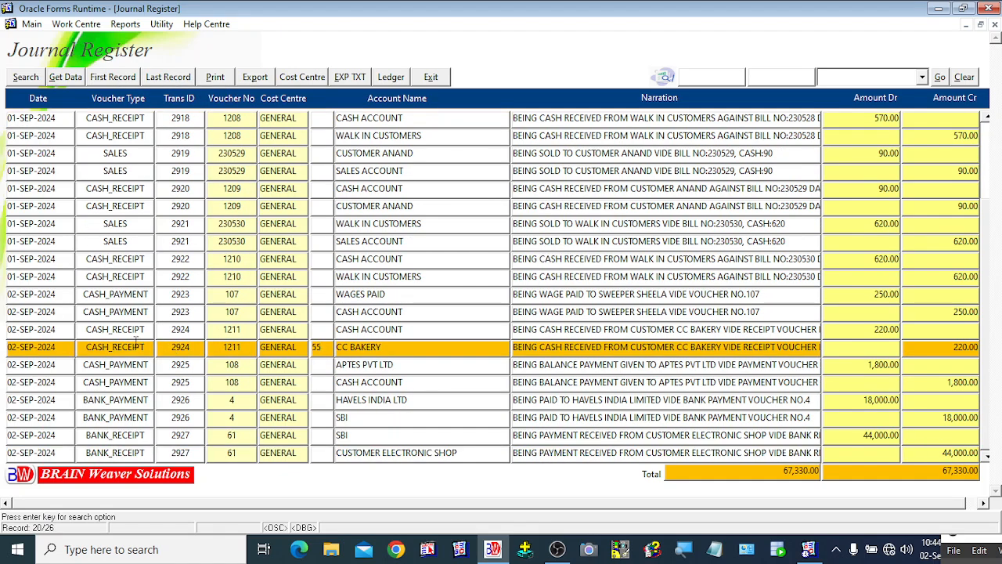
Step: Examine the cash and bank voucher entries dated 02-SEP-2024 in the Journal Register
click(136, 260)
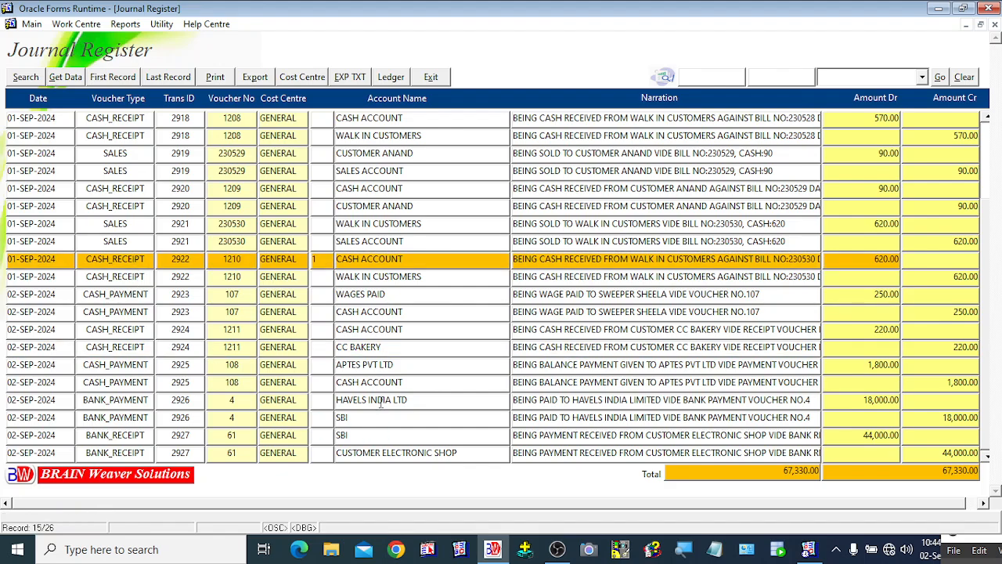
key(Down)
key(Down)
key(Down)
key(Down)
key(Down)
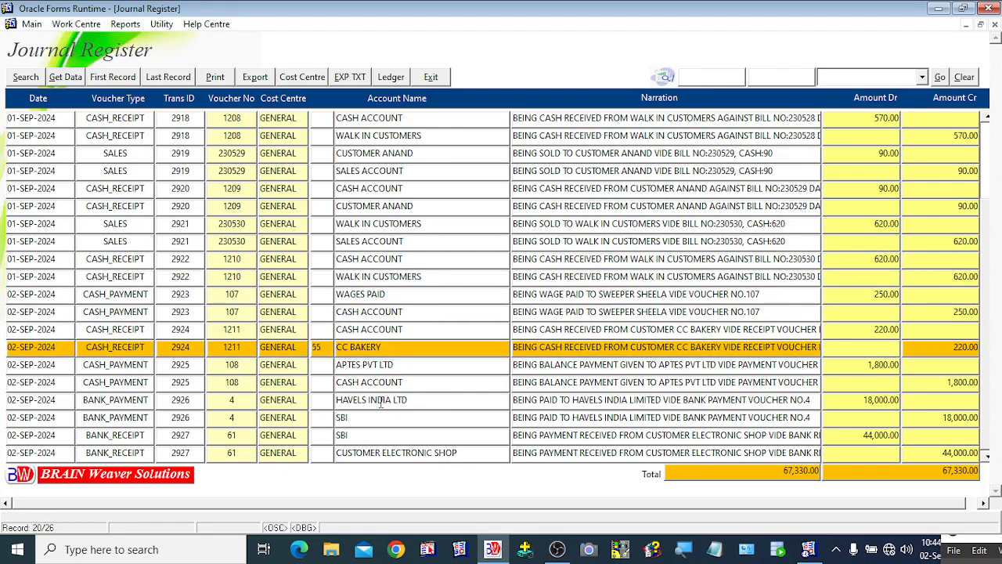
key(Down)
key(Down)
key(Down)
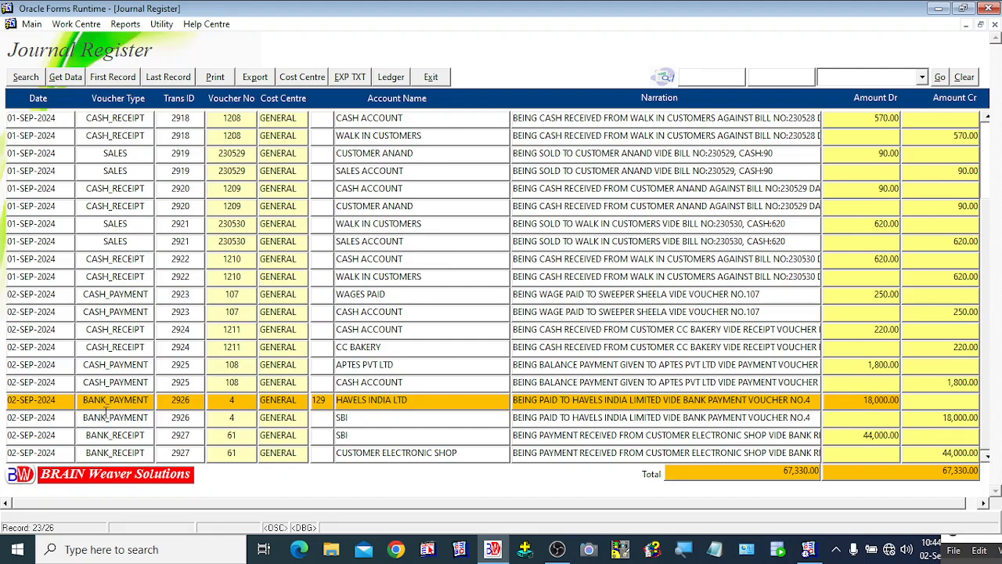
click(138, 382)
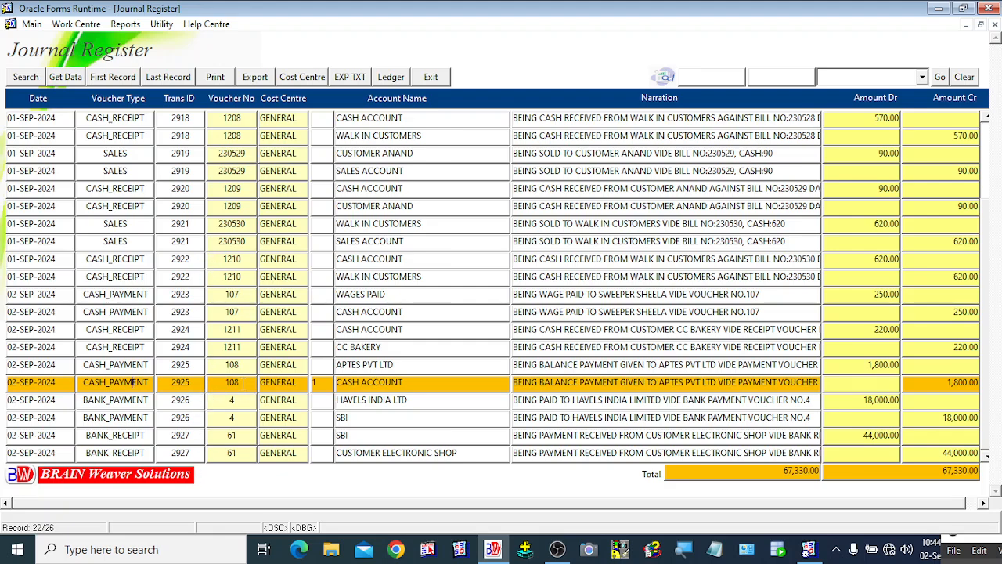
Step: Compare the debit and credit entries of the HAVELS INDIA LTD, APTES PVT LTD and CC BAKERY vouchers, and close the Journal Register
click(350, 404)
click(350, 386)
click(354, 396)
click(360, 384)
click(874, 399)
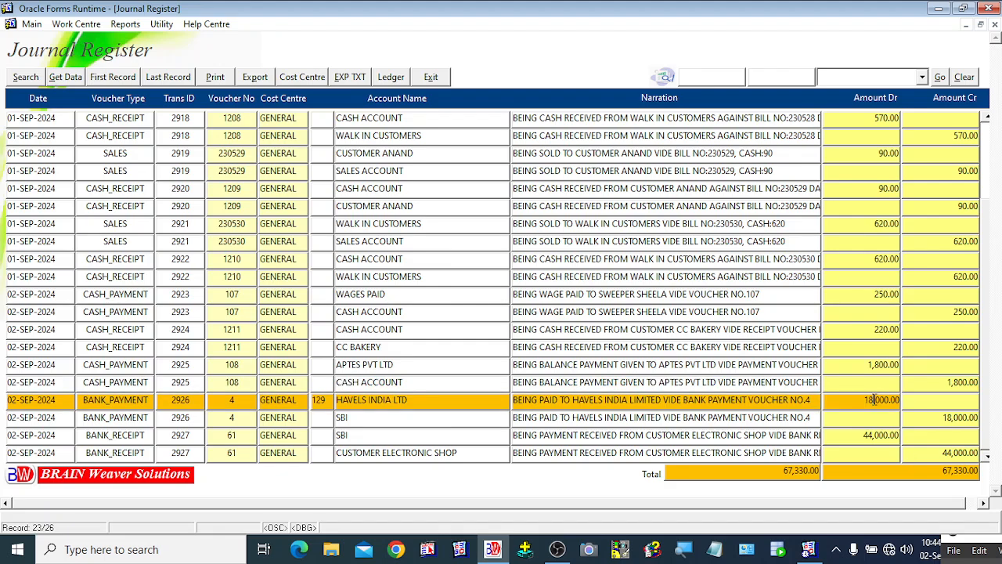
click(849, 365)
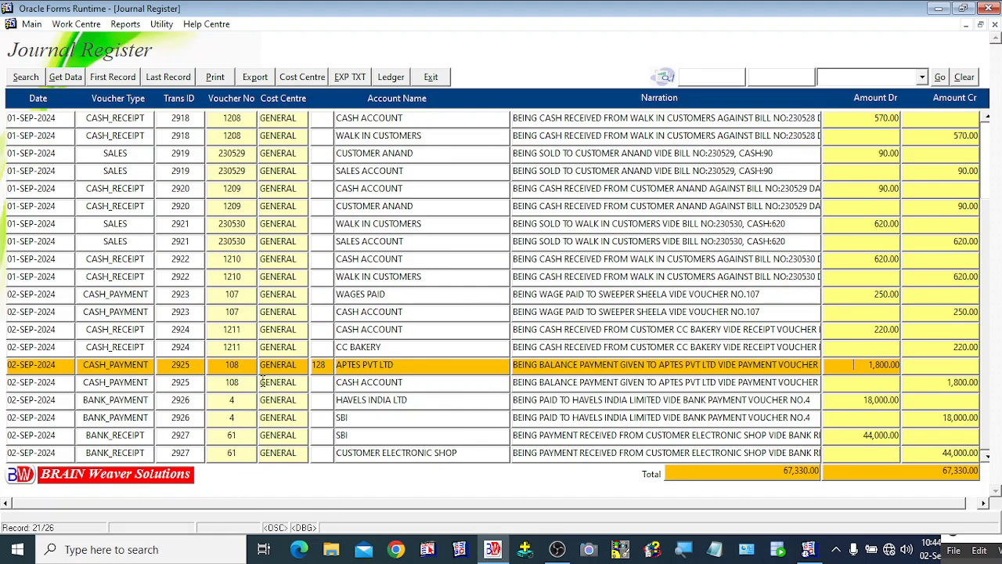
click(237, 383)
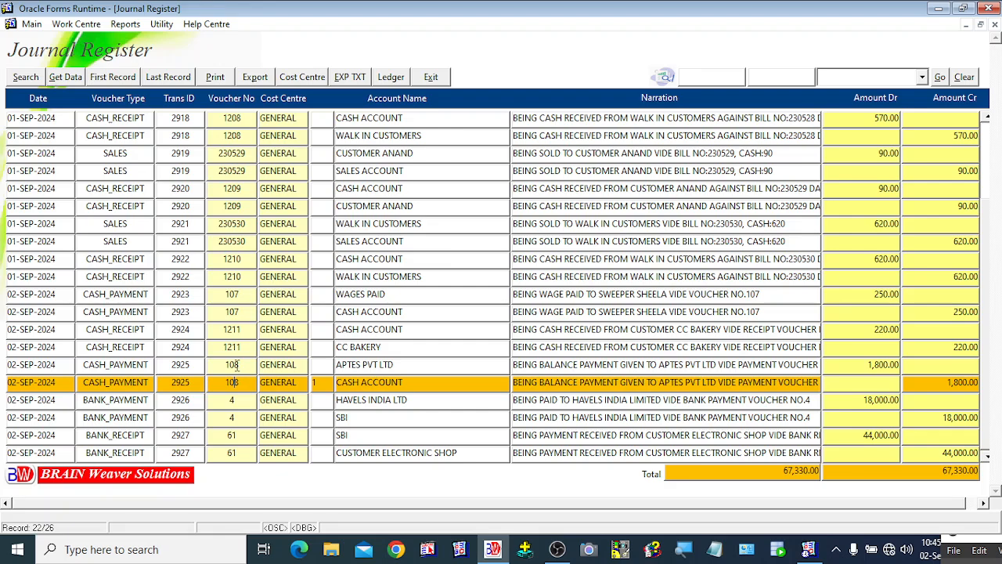
click(235, 330)
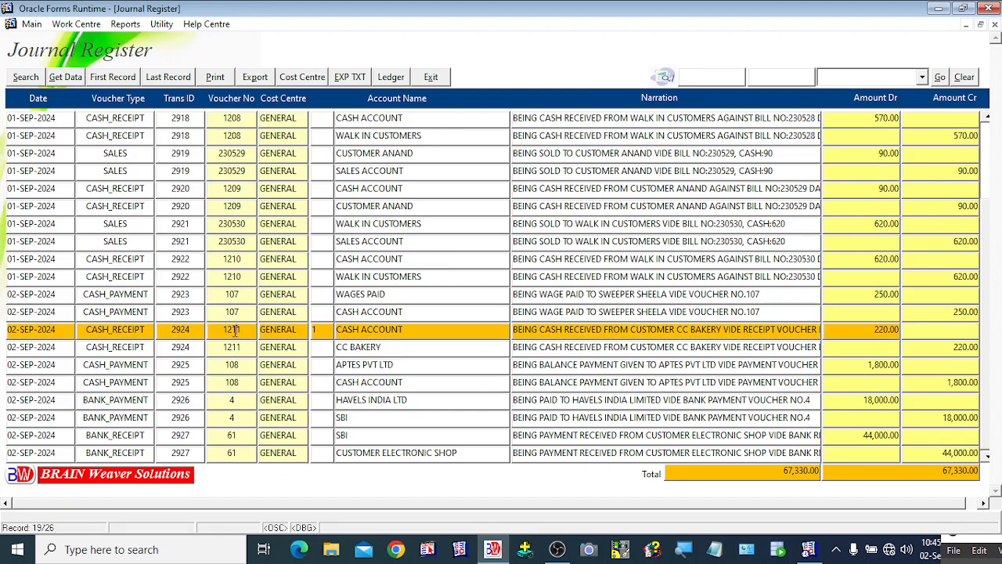
click(433, 80)
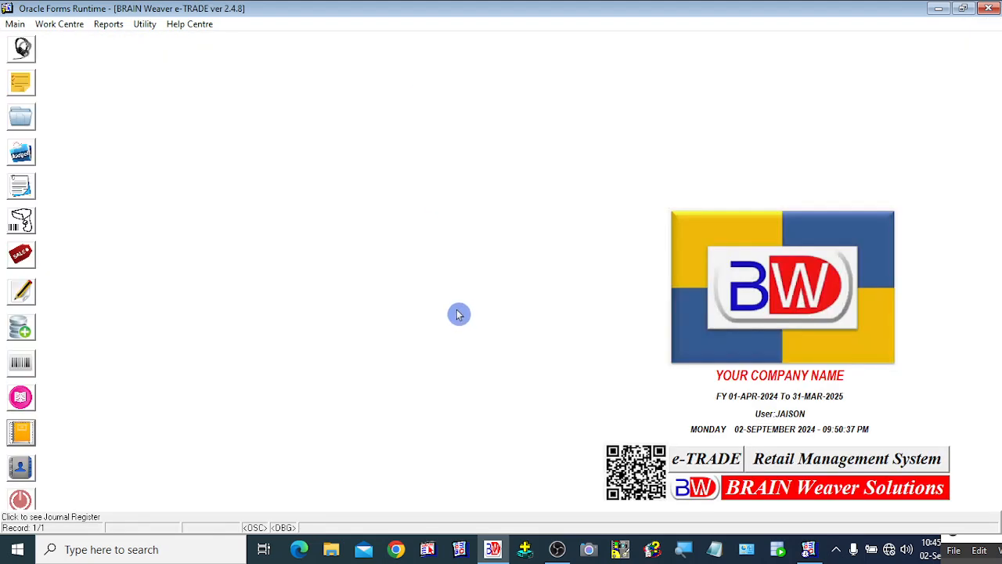
click(973, 544)
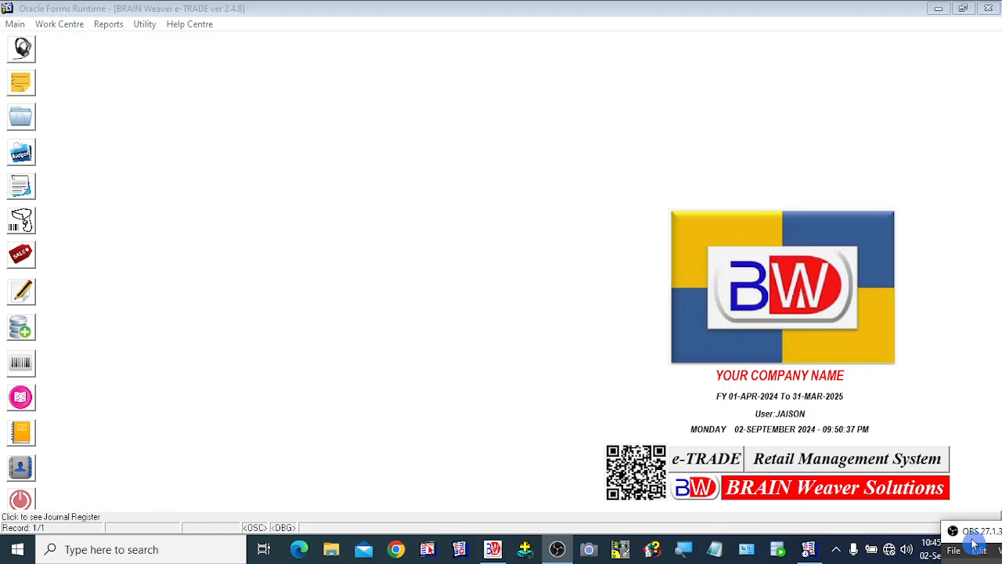